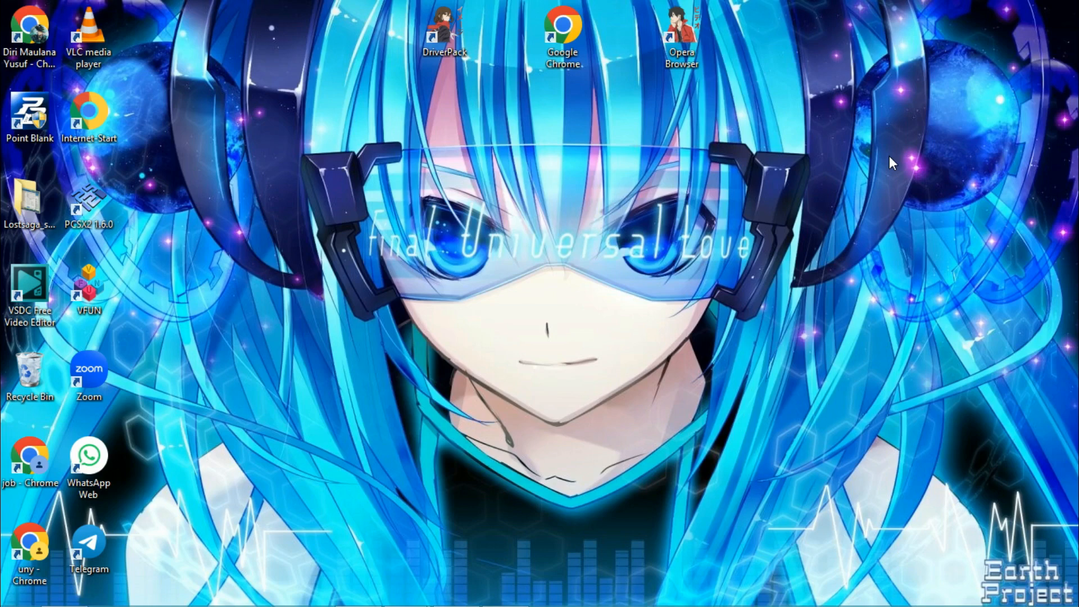
Switch to Word and read the company details and transaction list in the spedshet document.
mouse_move(491, 601)
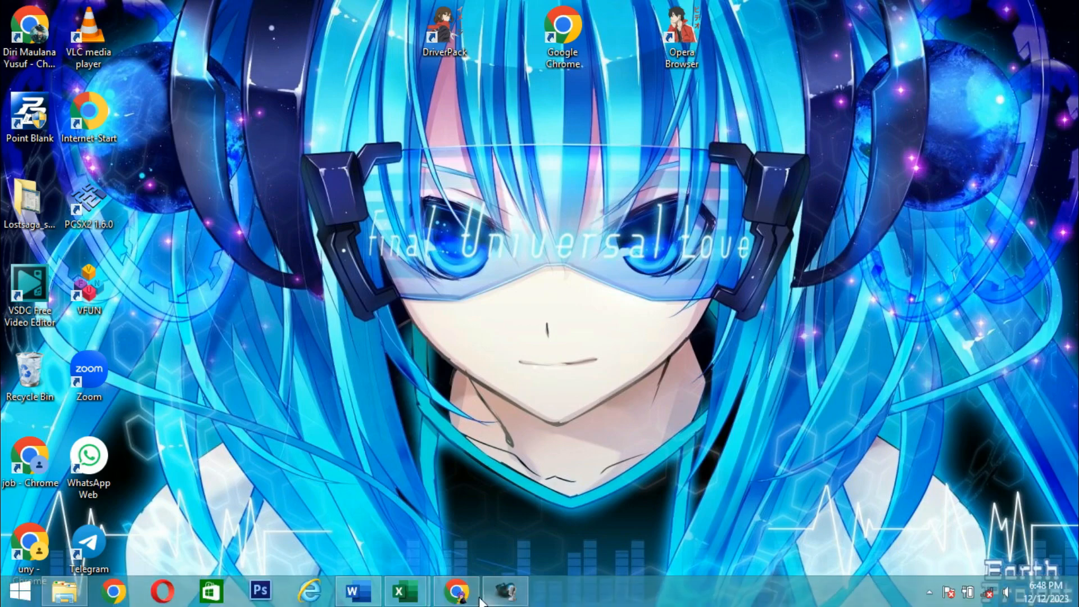
click(380, 594)
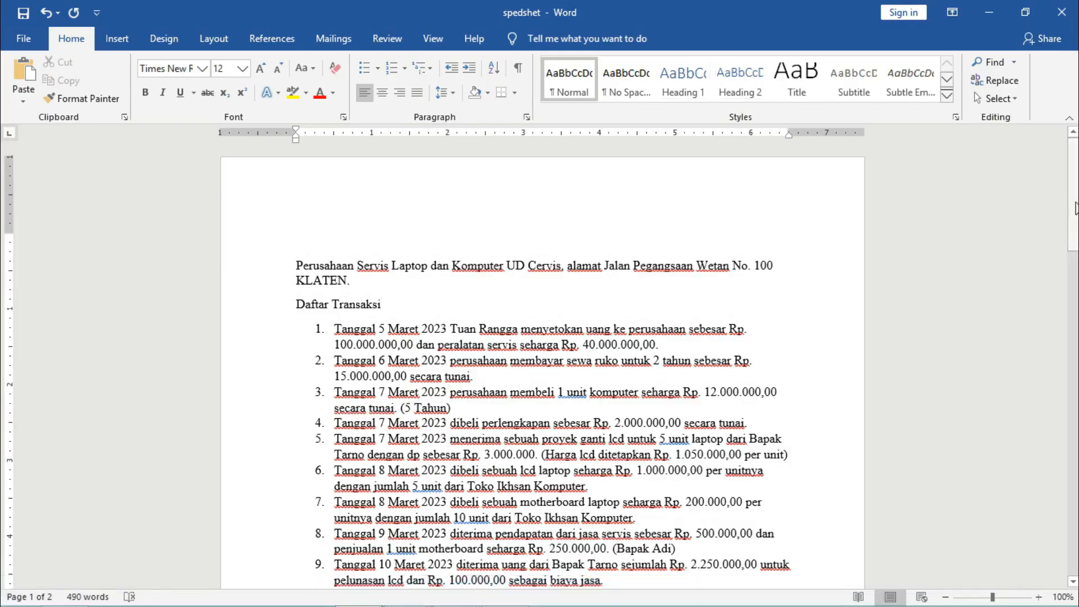
mouse_move(1075, 208)
mouse_down()
mouse_move(1075, 405)
mouse_move(1048, 231)
mouse_move(1057, 203)
mouse_up()
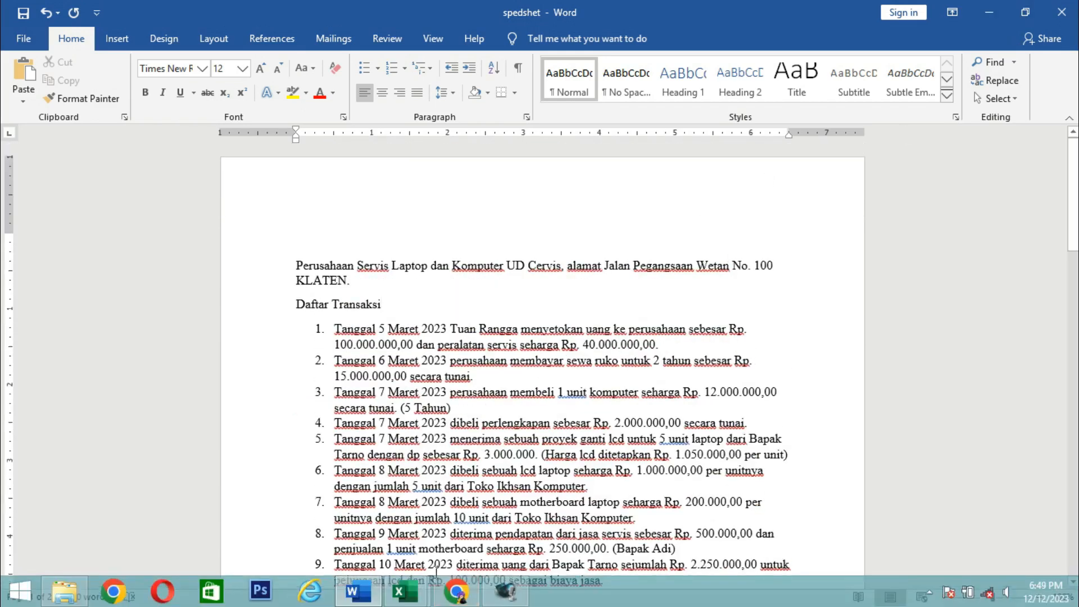
Switch to the Book1 workbook in Excel and inspect the data validation of the month cell F5 on the Menu Utama sheet.
mouse_move(412, 578)
click(478, 506)
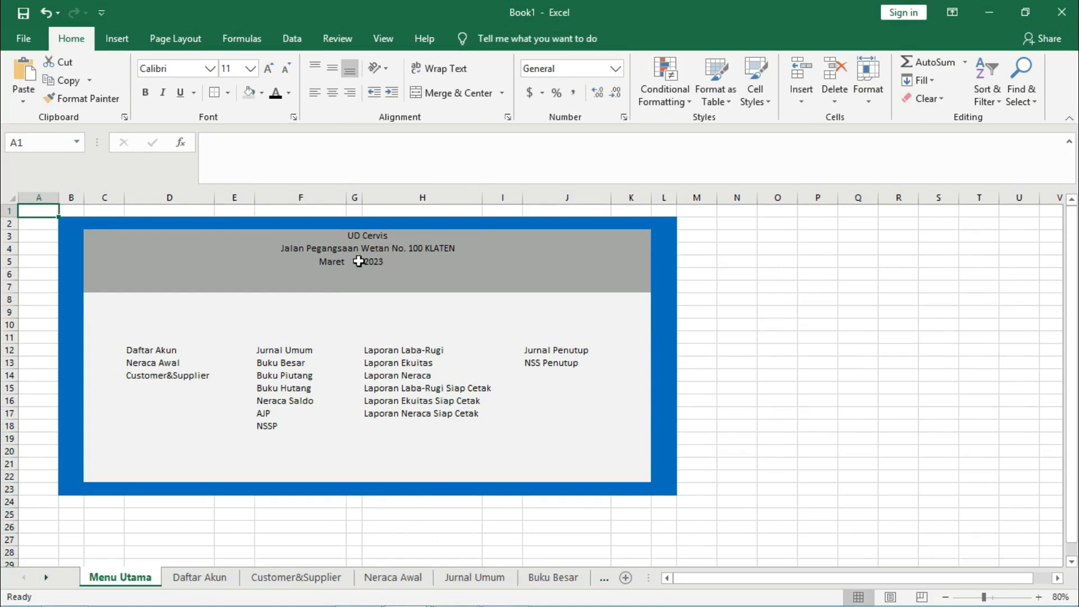
click(340, 260)
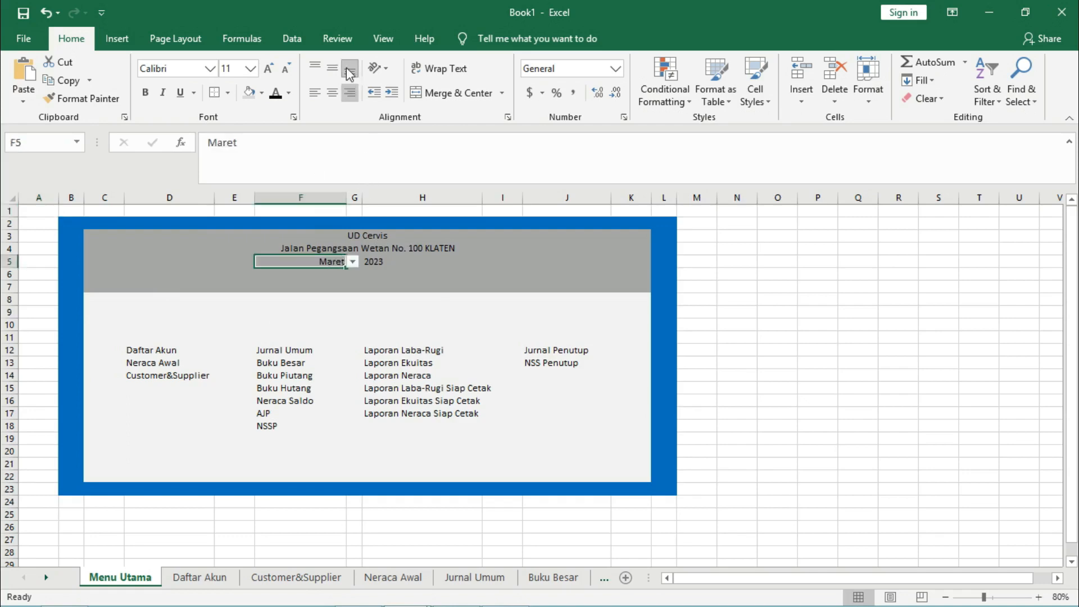
click(281, 37)
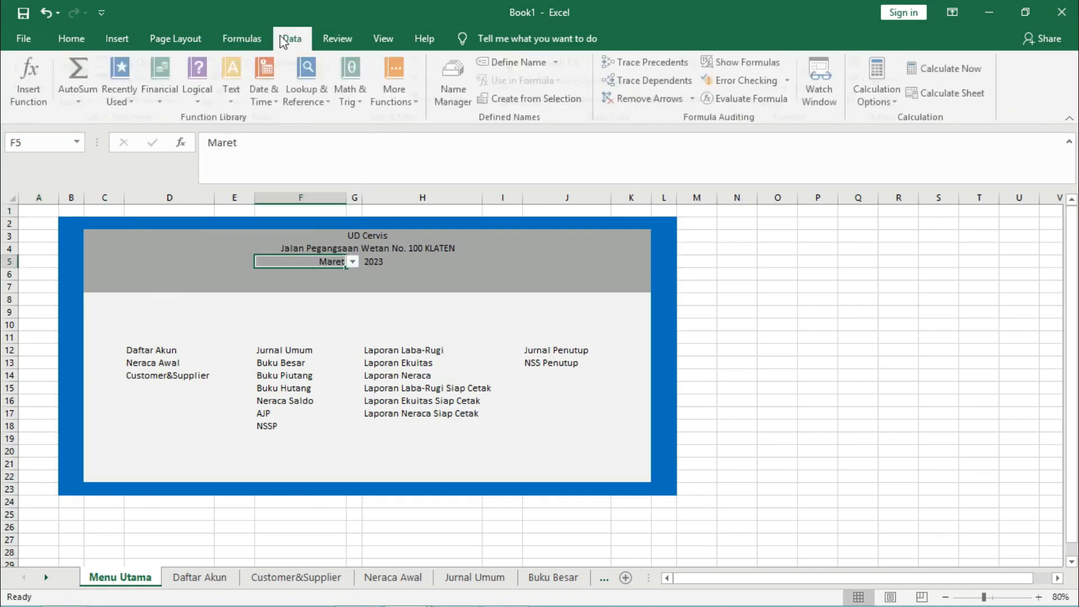
click(565, 101)
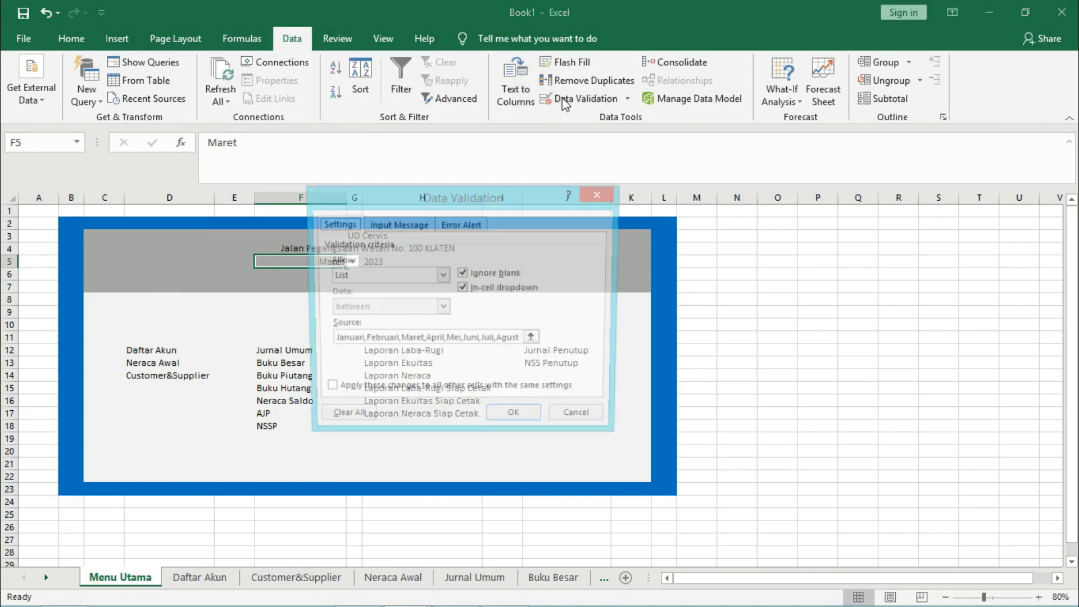
click(514, 422)
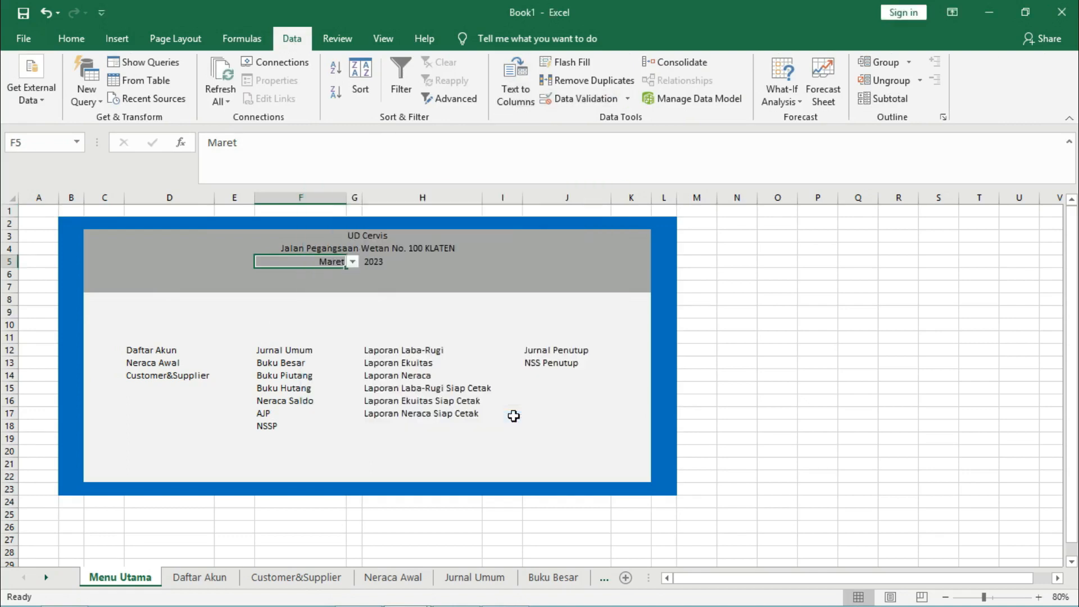
Examine the title, column headings and first account numbers on the Daftar Akun sheet.
click(200, 572)
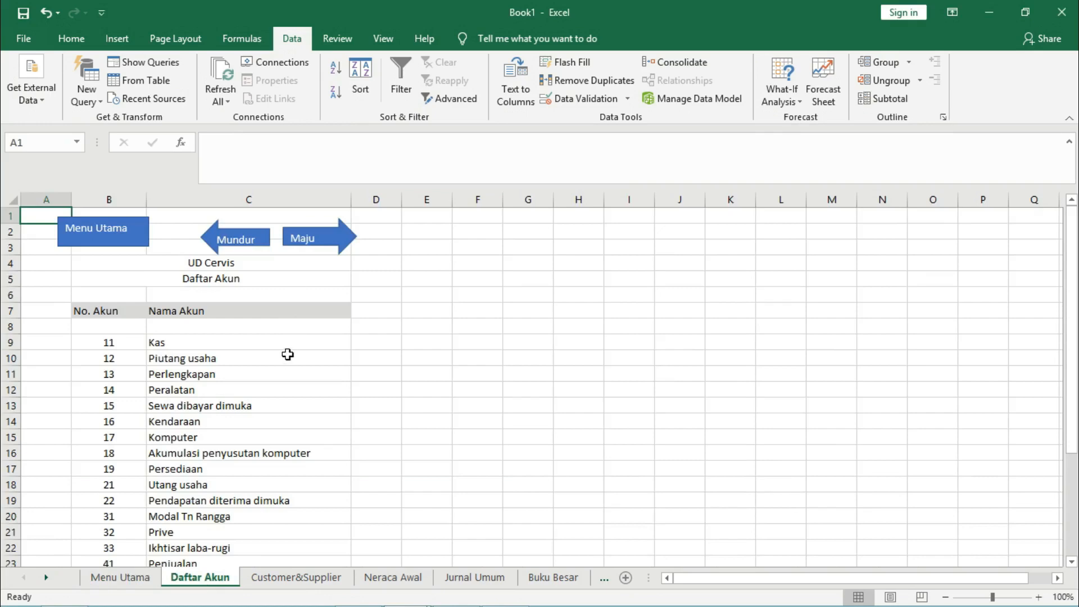
click(205, 262)
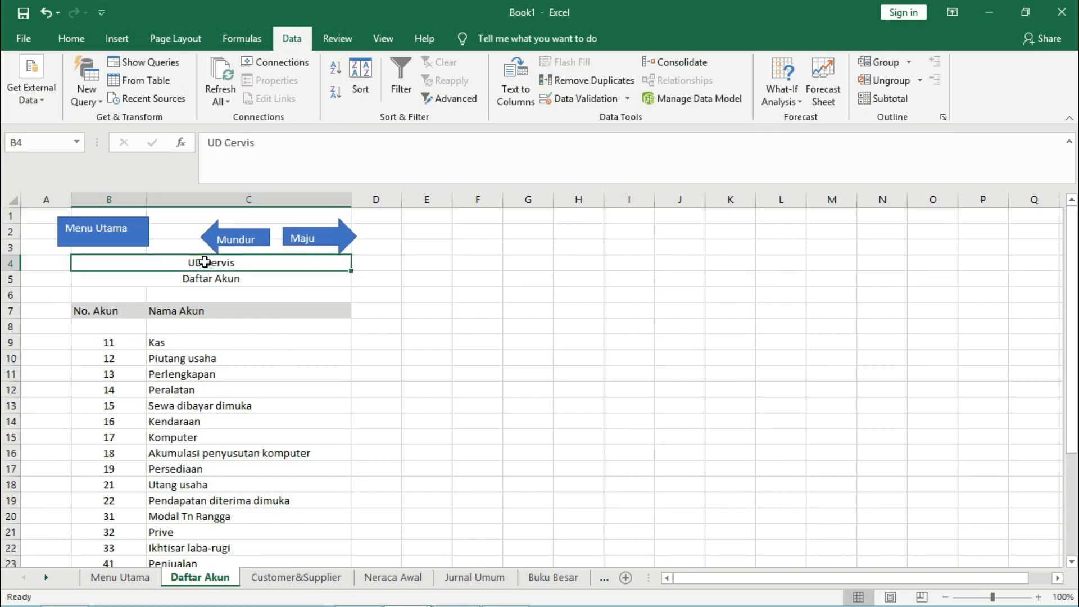
click(236, 279)
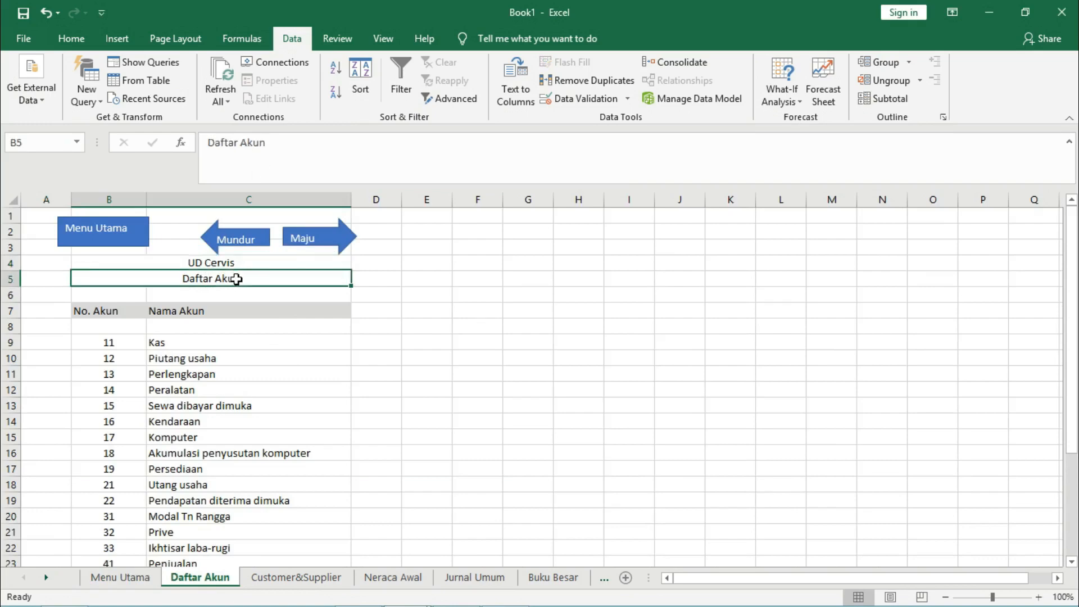
click(133, 307)
key(Right)
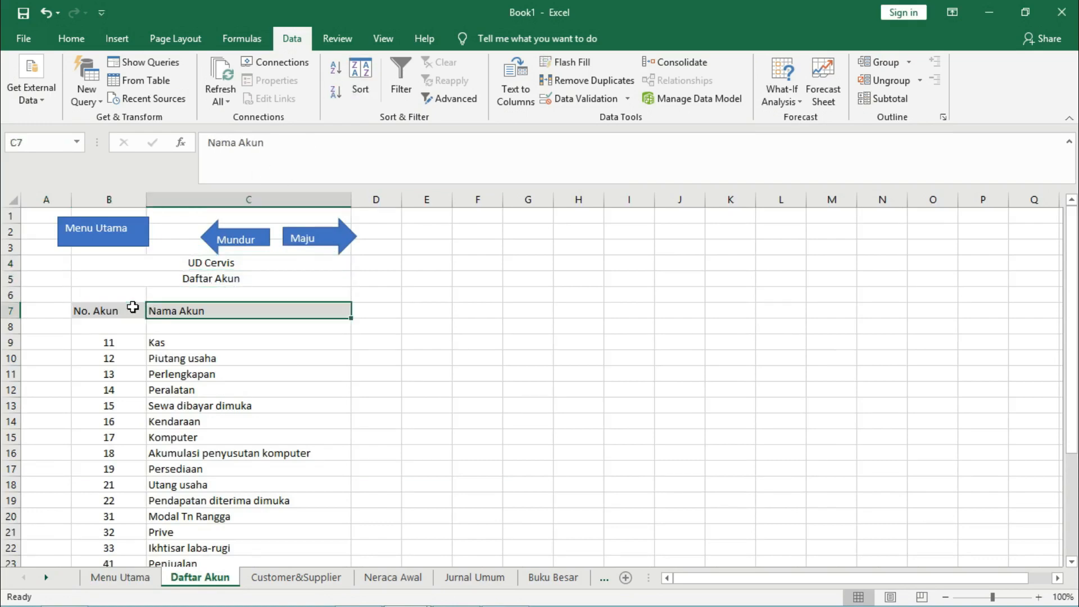
click(131, 340)
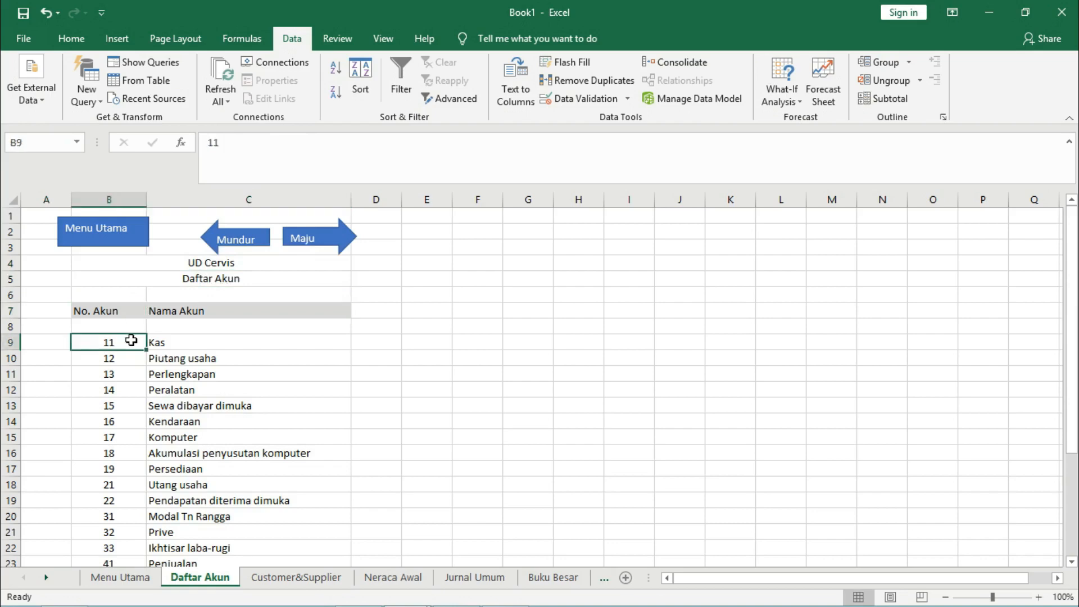
key(Down)
Review the customer opening balances and their total formula on the Customer&Supplier sheet.
key(ctrl+Page_Down)
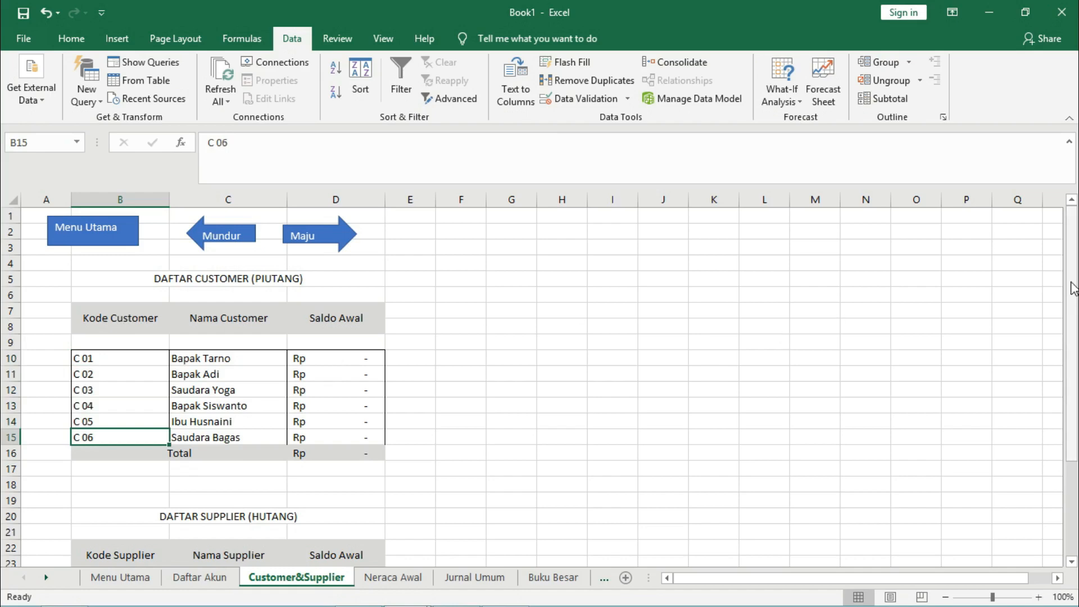
click(371, 358)
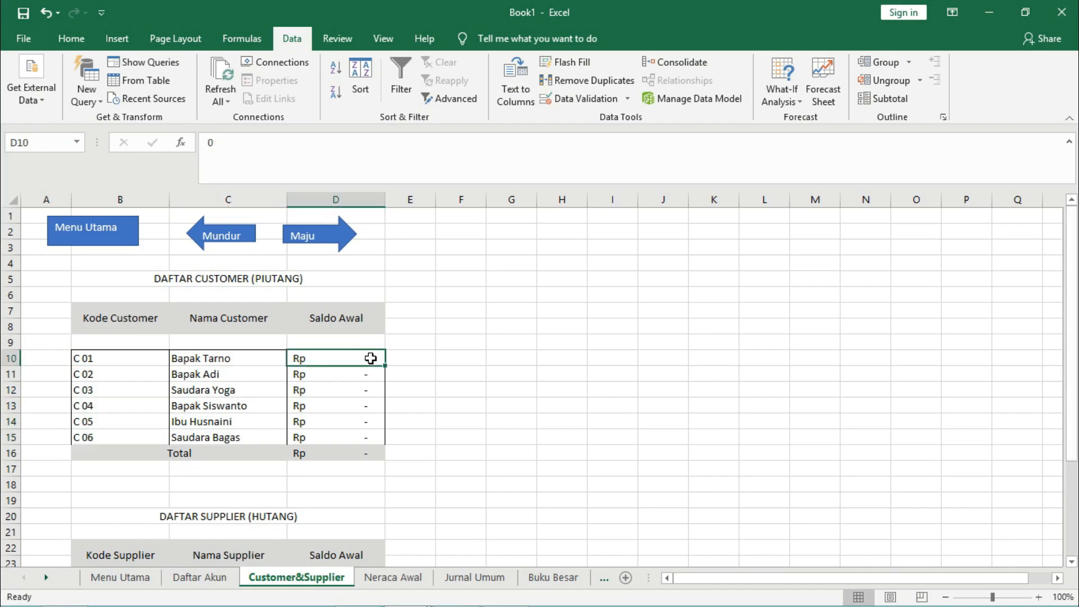
key(Down)
key(Down)
key(Down)
key(Down)
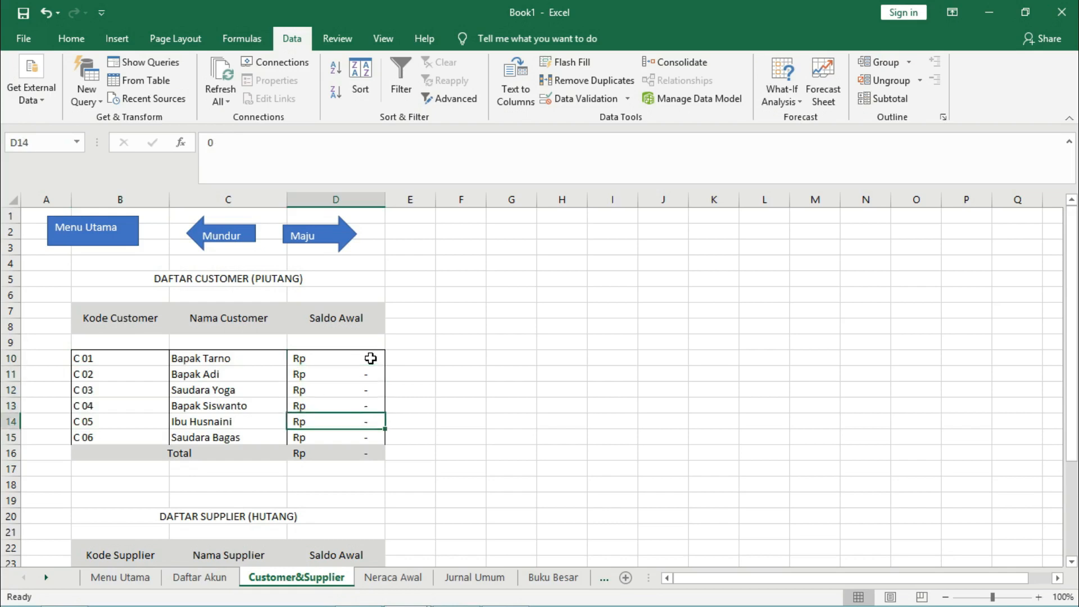
key(Down)
key(Down)
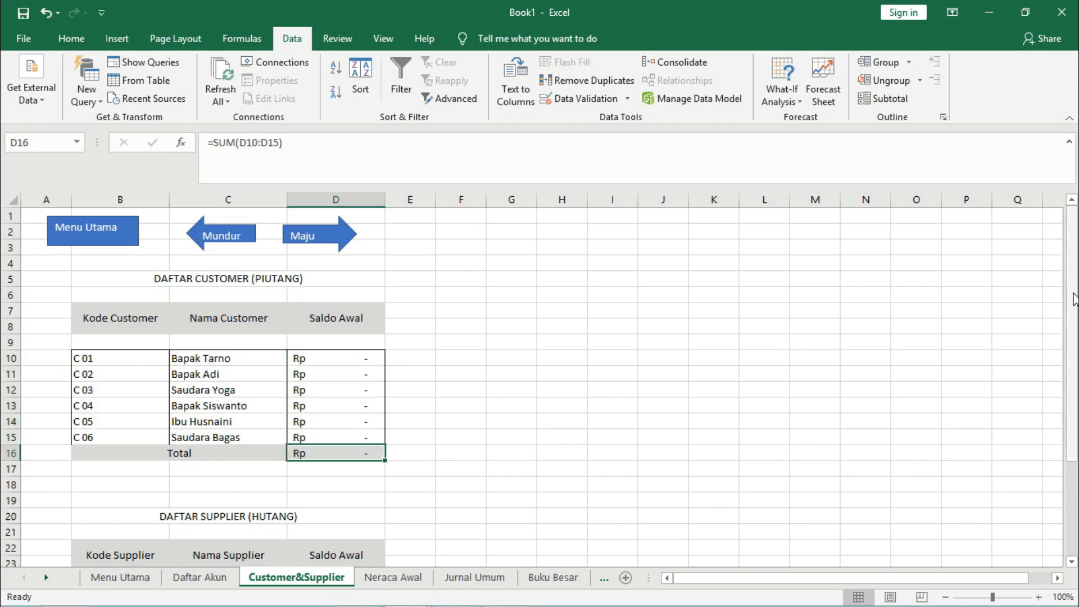
Review the codes, names and opening balances in the Daftar Supplier (Hutang) table.
drag(1074, 298, 1071, 315)
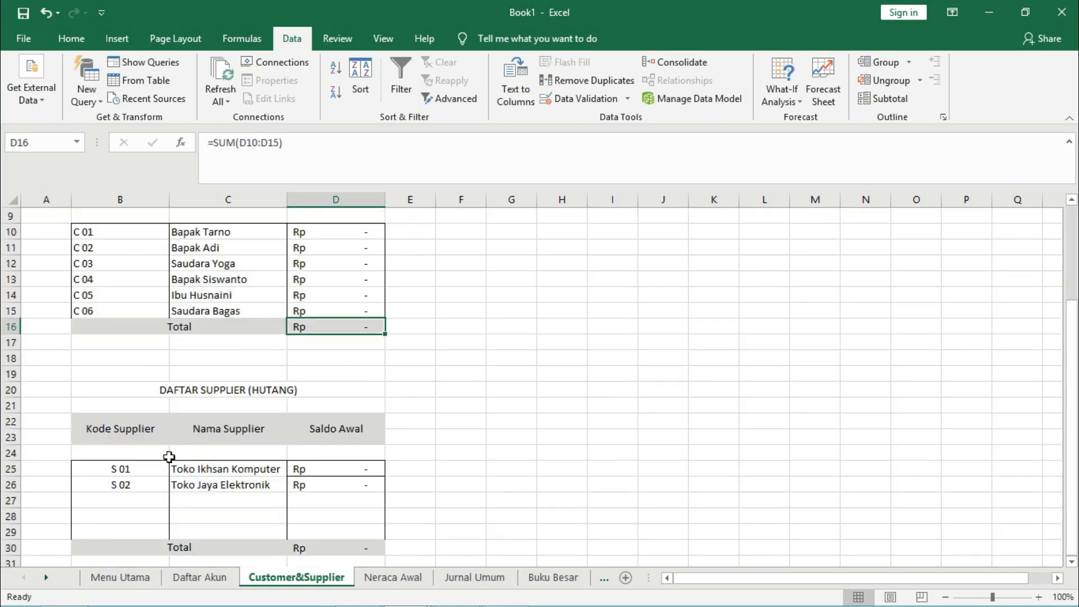
click(154, 466)
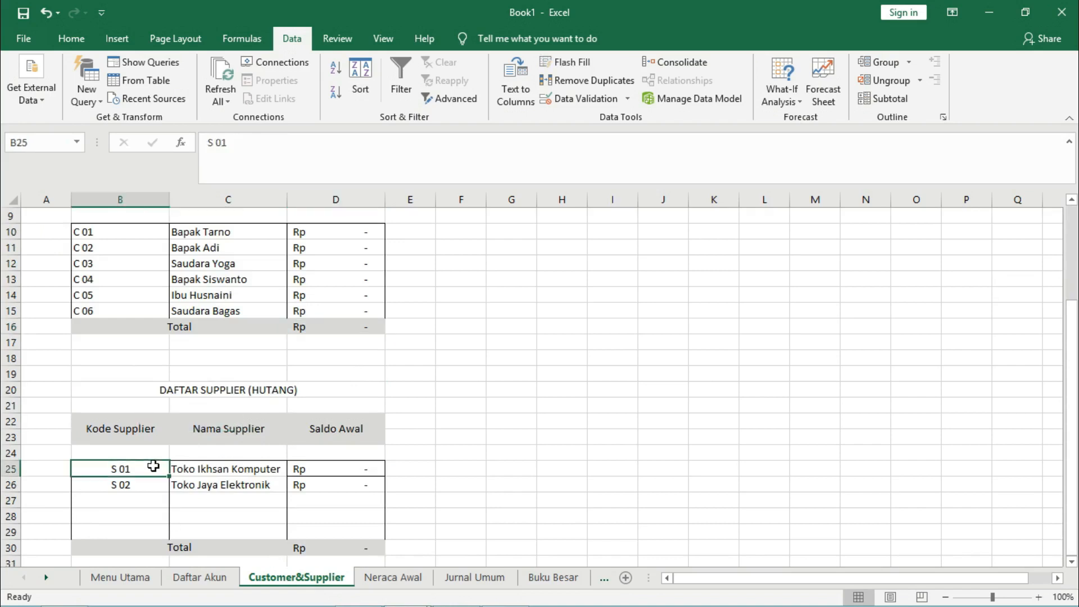
click(129, 482)
key(Right)
key(Up)
key(Down)
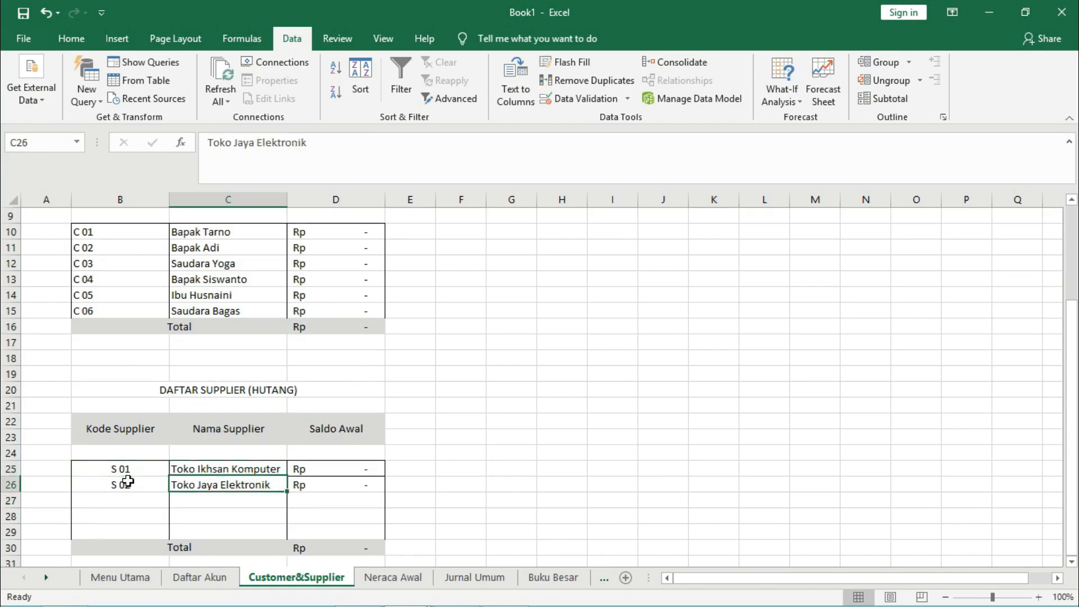
click(331, 467)
Look over the account numbers and names on the Neraca Awal sheet.
click(73, 39)
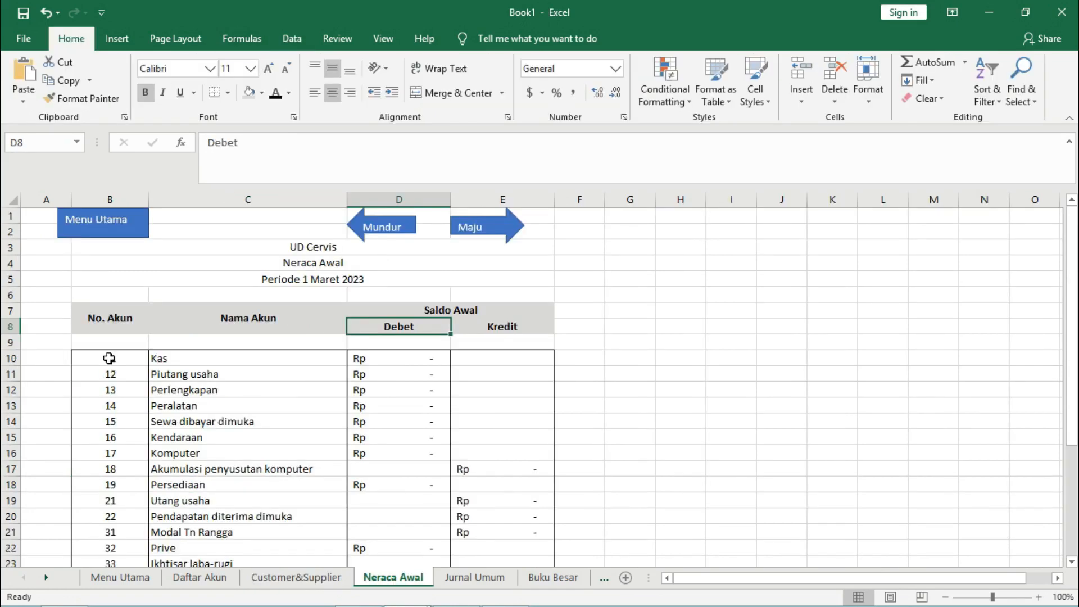
click(109, 358)
key(Down)
key(Down)
key(Down)
key(Down)
key(Down)
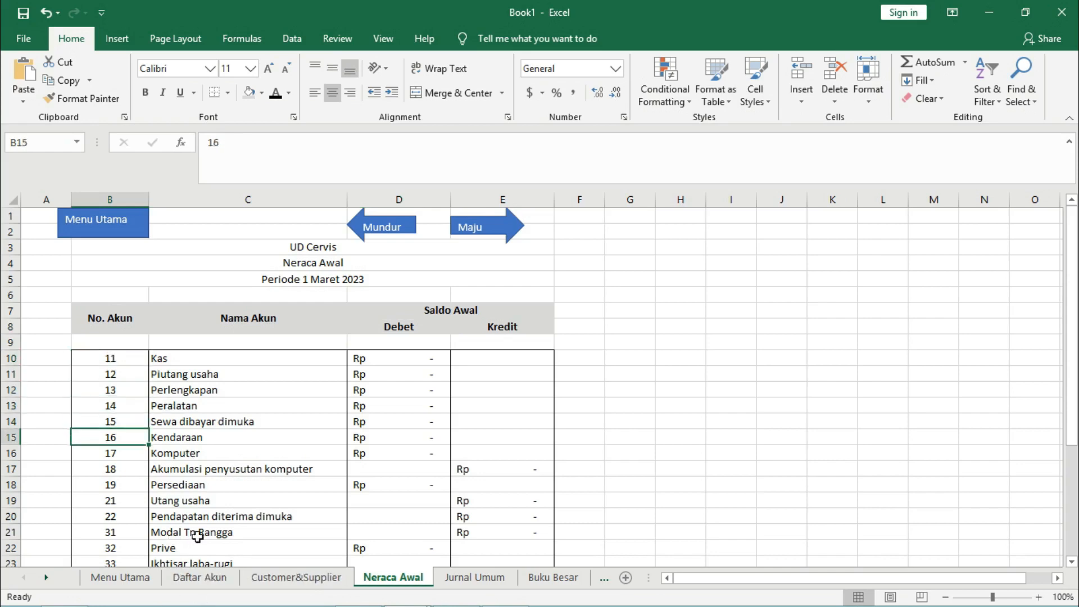
click(210, 354)
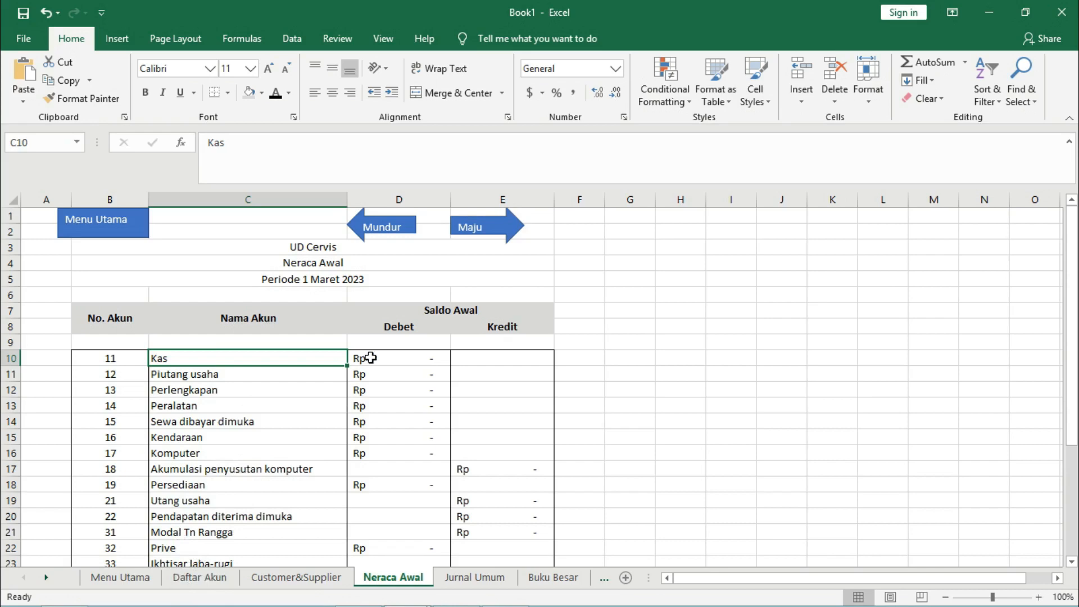
Check the Debet and Kredit opening balances for all accounts on the Neraca Awal sheet, then return to cell A1.
click(369, 357)
key(Down)
key(Right)
key(Up)
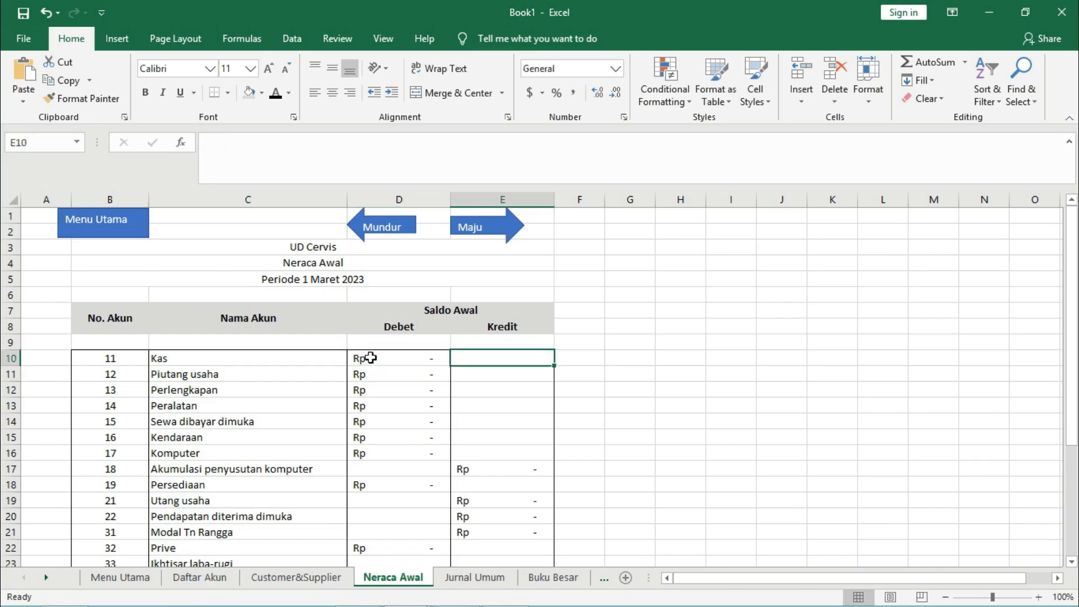
key(Left)
key(Down)
key(Down)
key(Down)
key(Down)
key(Down)
key(Down)
key(Down)
key(Down)
key(Down)
key(Down)
key(Down)
key(Down)
key(Down)
key(Down)
key(Down)
key(Down)
key(Down)
key(Down)
key(Down)
key(Down)
key(Up)
key(Up)
key(Up)
key(Up)
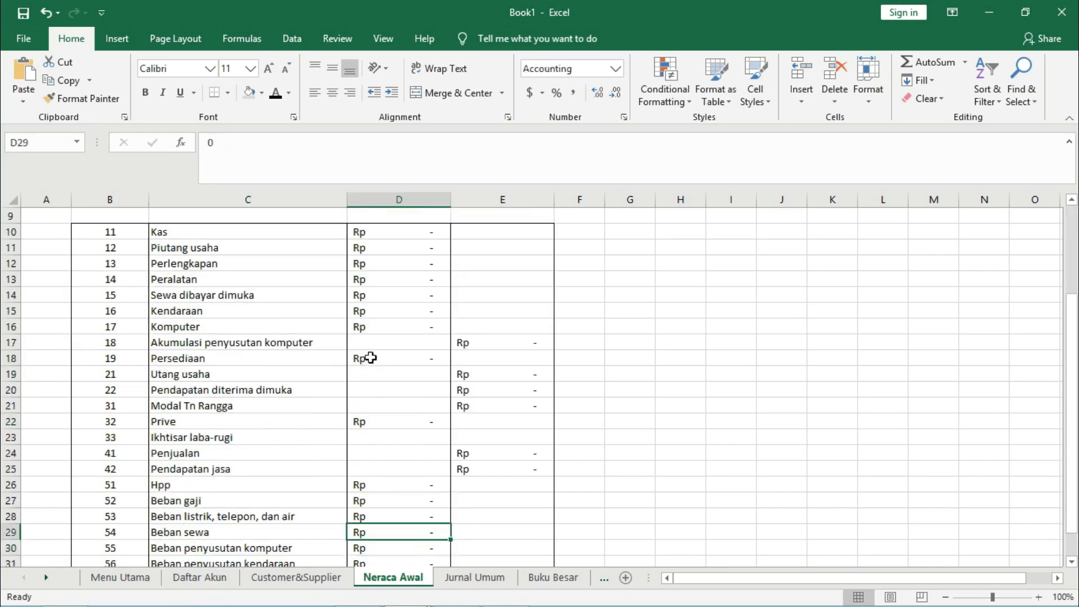
key(Right)
key(Up)
key(Down)
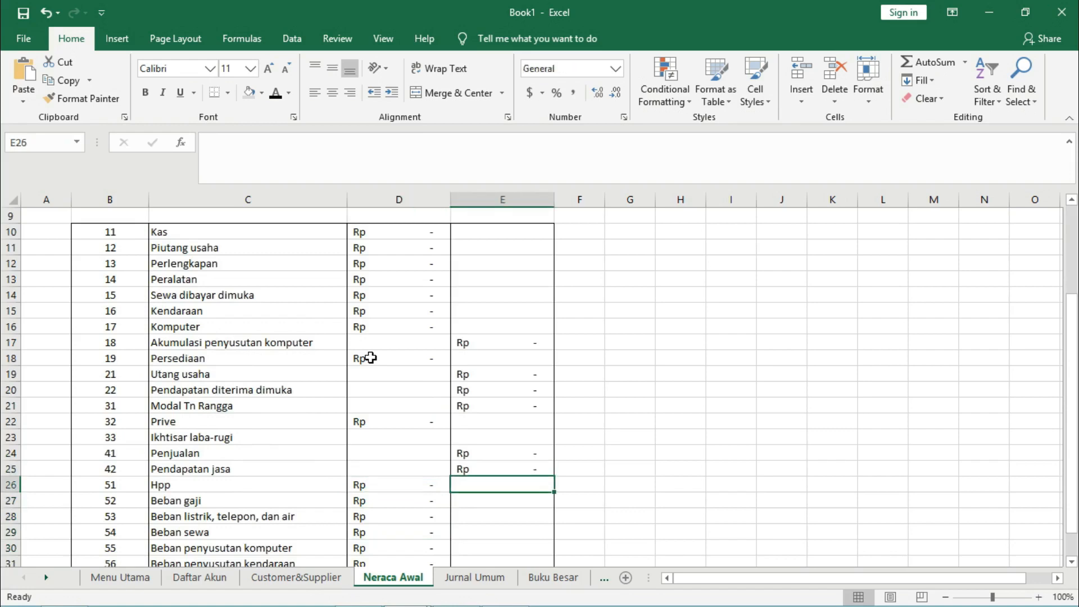
key(Left)
key(Down)
key(Down)
key(Down)
key(Down)
key(Down)
key(Down)
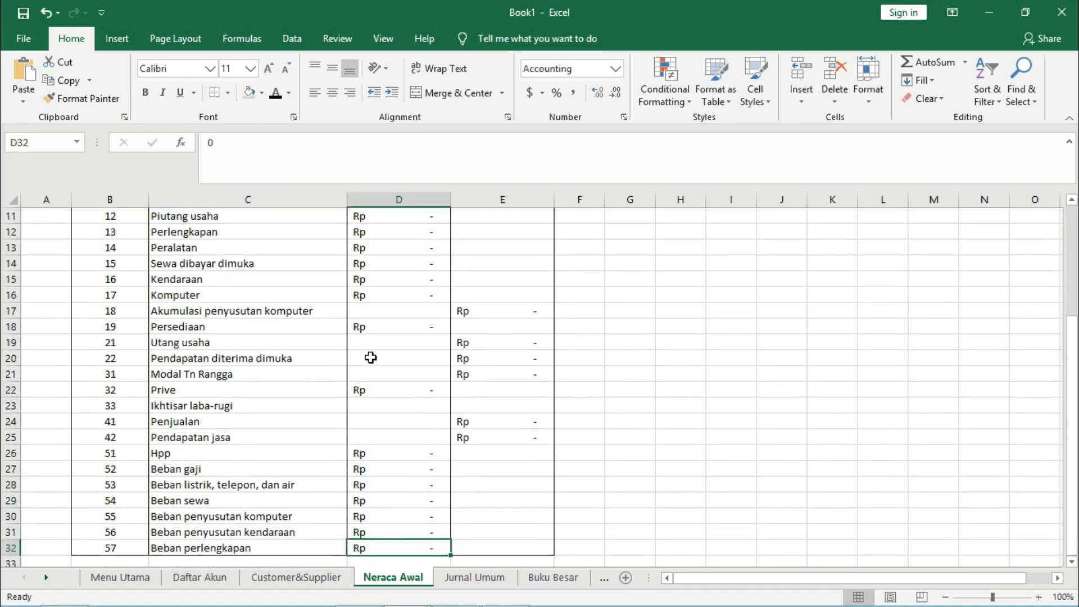
key(Down)
key(Up)
key(Up)
key(Up)
key(Up)
key(Up)
key(Up)
key(Up)
key(Up)
key(Up)
key(Up)
key(Up)
key(Up)
key(Up)
key(Up)
key(Up)
key(Up)
key(Up)
key(Up)
key(Up)
key(Up)
key(Up)
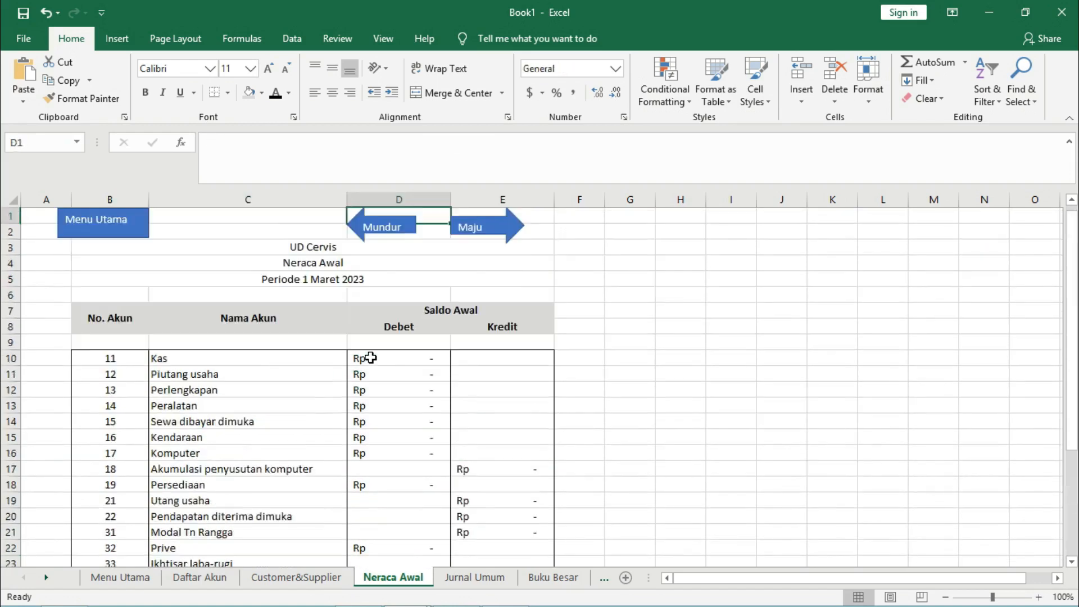
key(Left)
key(Left)
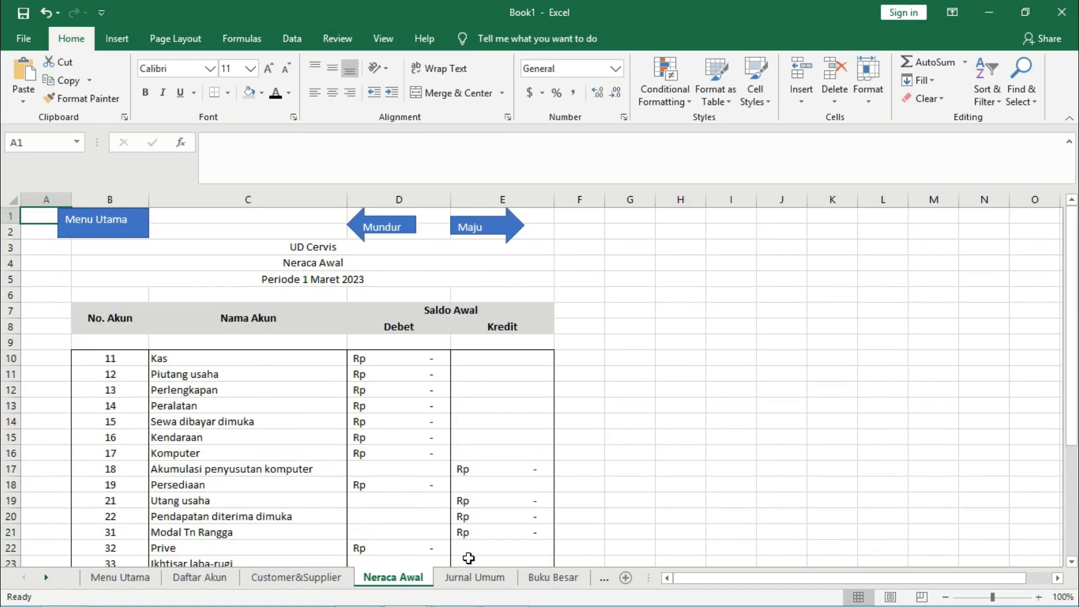
Open the Jurnal Umum sheet and review its title rows.
click(476, 576)
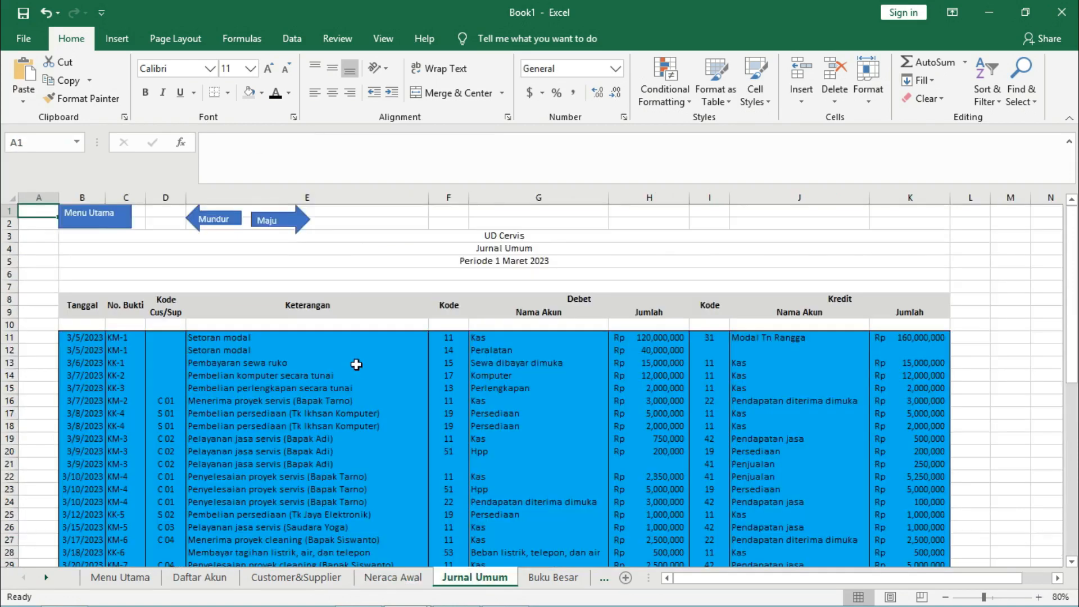
click(502, 238)
key(Down)
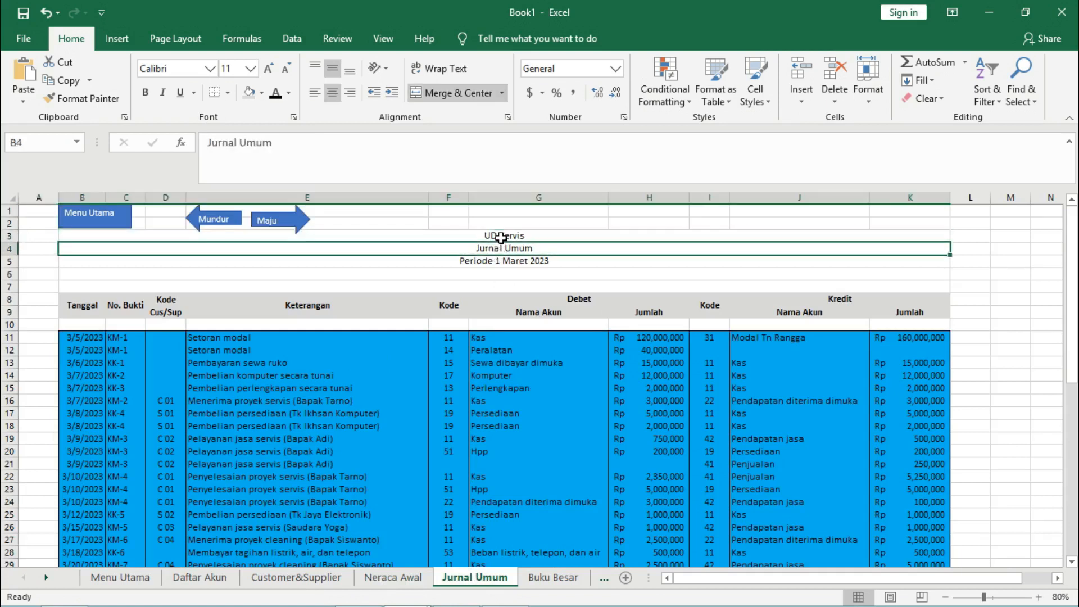
key(Down)
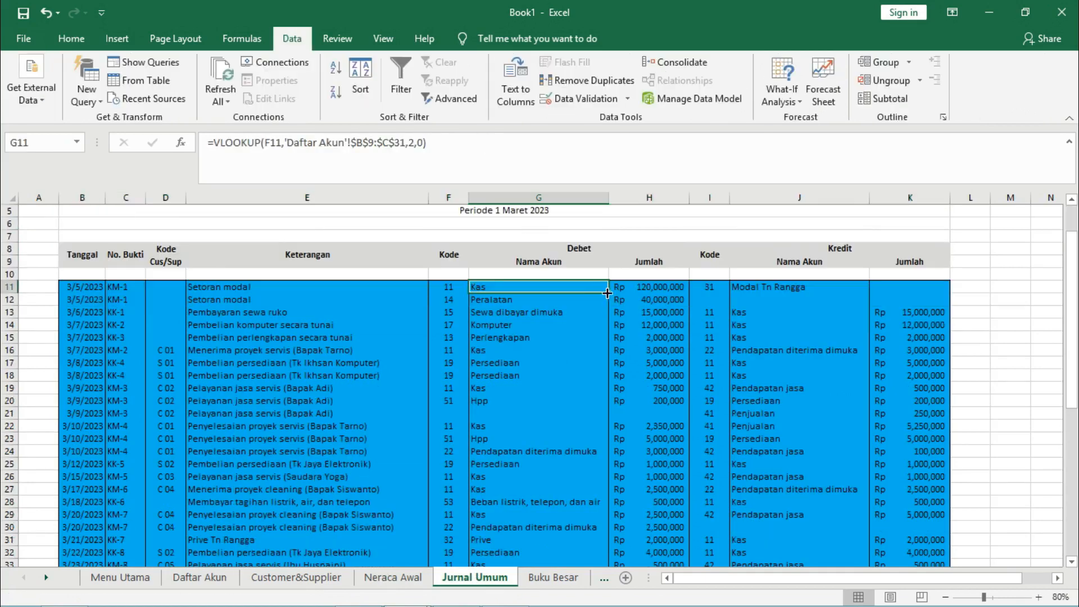
Inspect the Nama Akun lookup formulas on the debit and credit sides of the first journal entry in row 11.
mouse_move(608, 292)
mouse_down()
mouse_move(607, 450)
mouse_move(608, 290)
mouse_up()
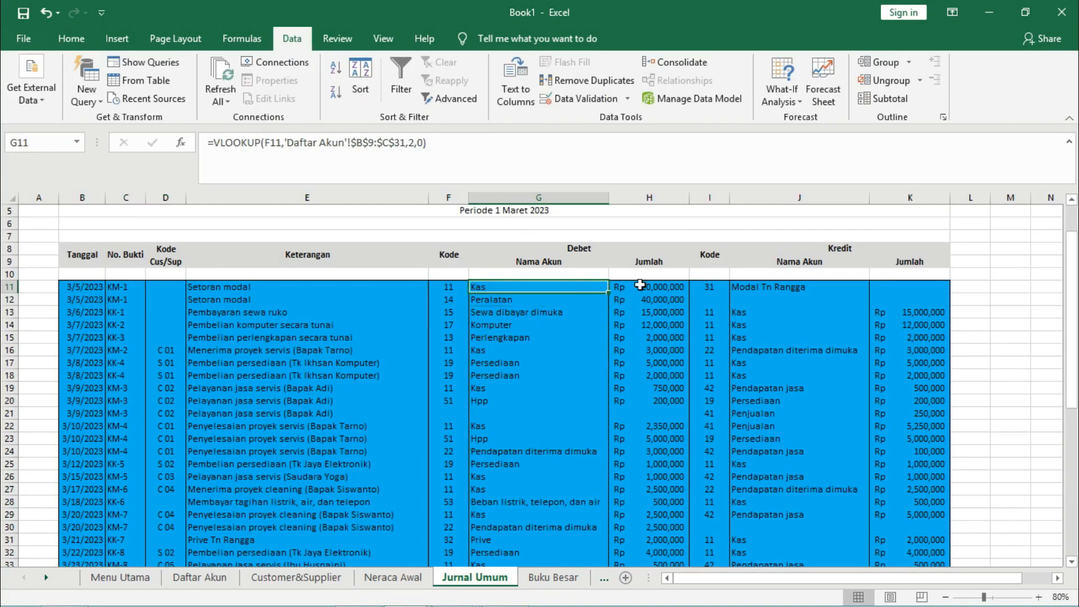
click(776, 287)
mouse_move(869, 295)
mouse_down()
mouse_move(870, 450)
mouse_move(869, 294)
mouse_up()
Inspect the debit and credit sum formulas in the Total row of the Jurnal Umum sheet.
drag(1072, 278, 1071, 425)
click(629, 529)
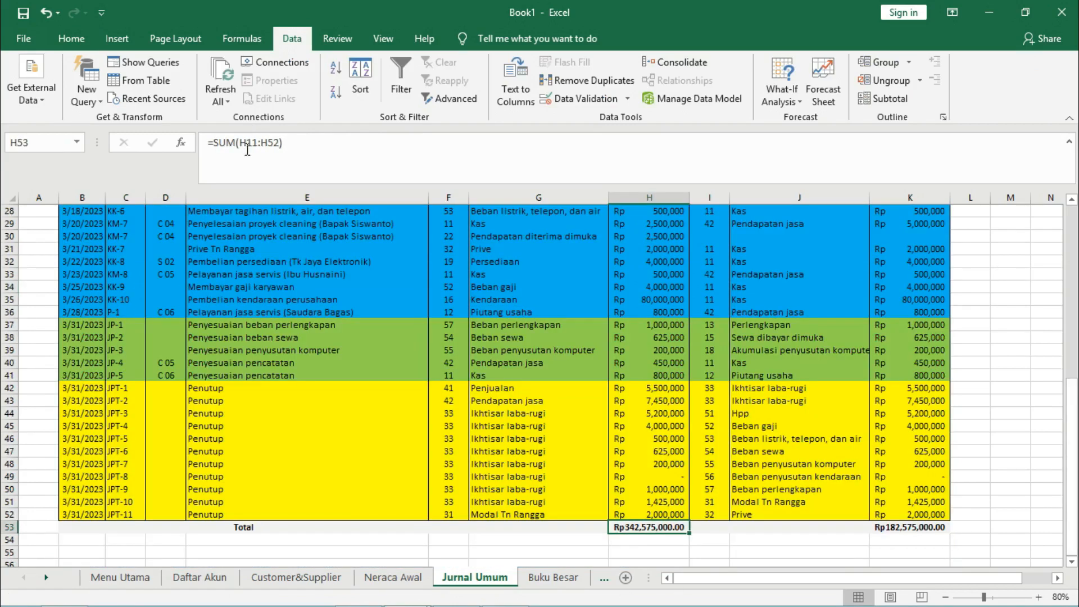
key(Right)
key(Right)
key(Right)
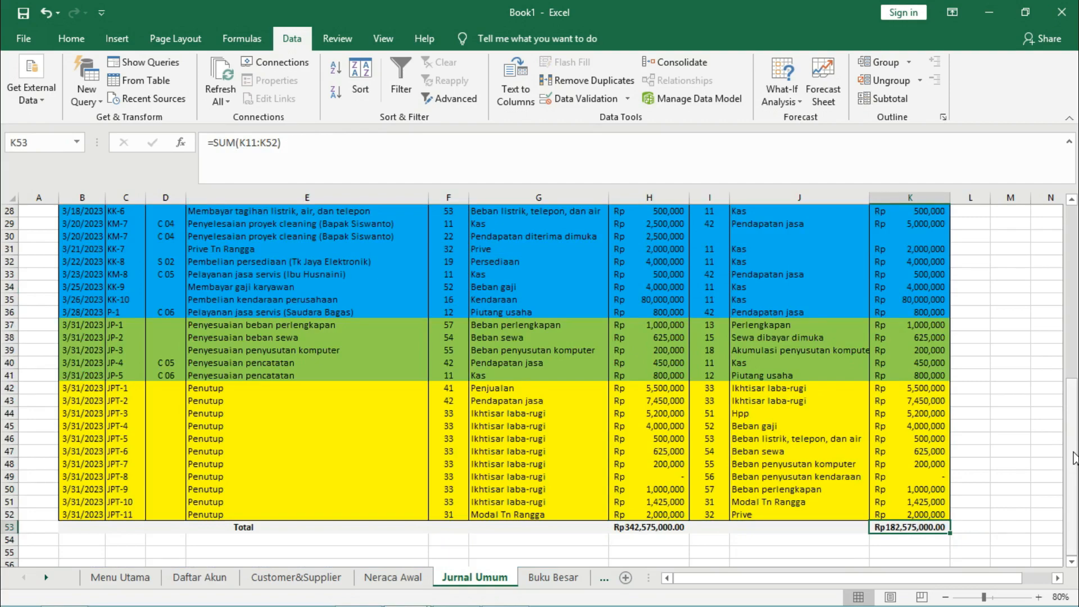
Enter 160000000 as the credit Jumlah of the first journal entry in cell K11.
drag(1073, 459, 1072, 450)
click(928, 261)
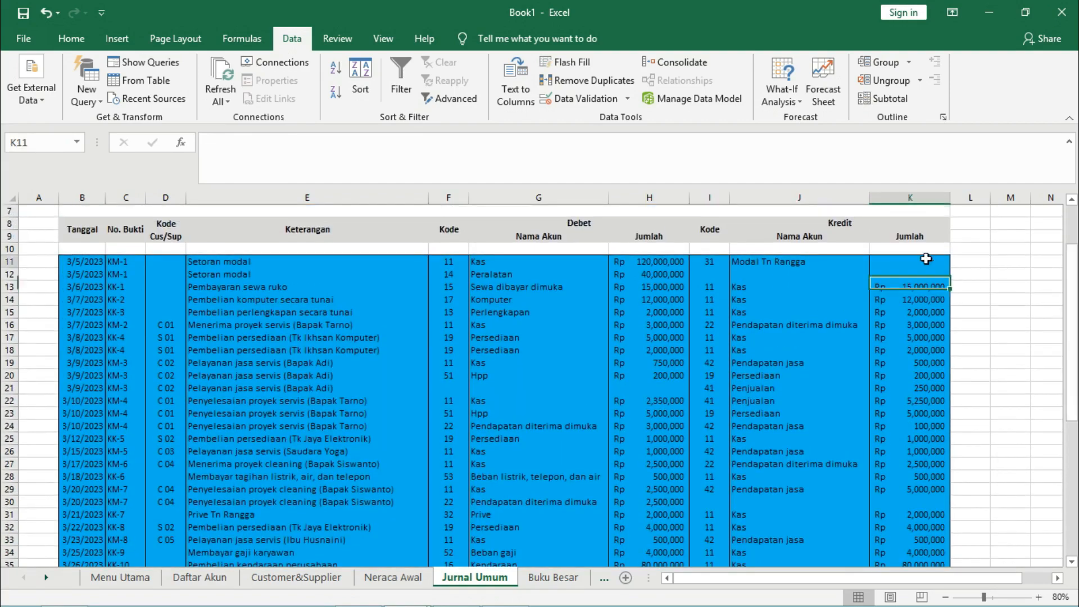
text(16000000)
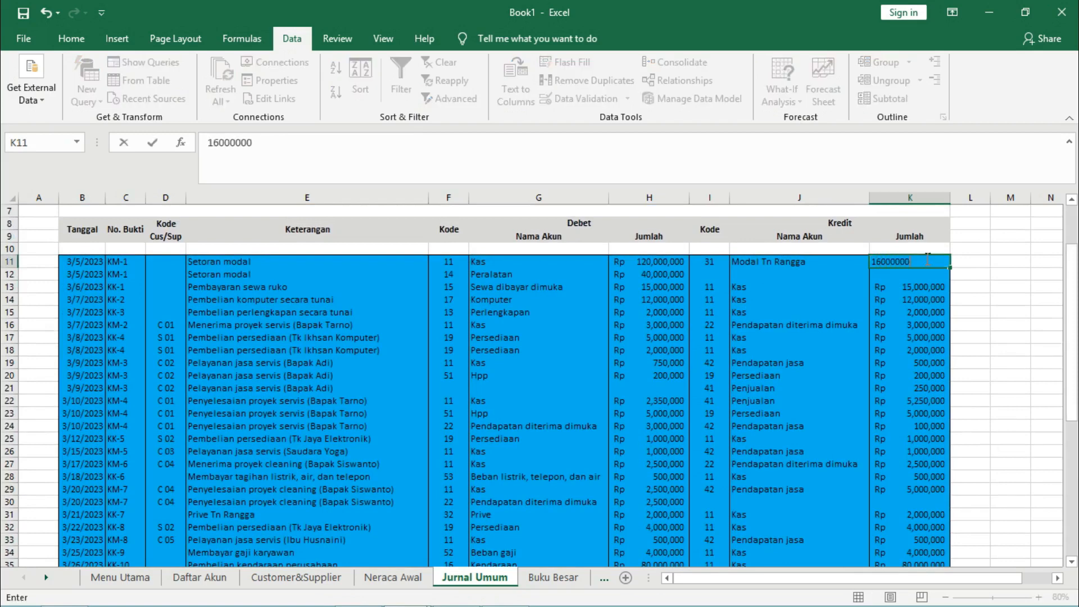
text(0)
key(Return)
Compare the debit and credit sums in the Total row of the Jurnal Umum sheet.
drag(1074, 281, 1051, 439)
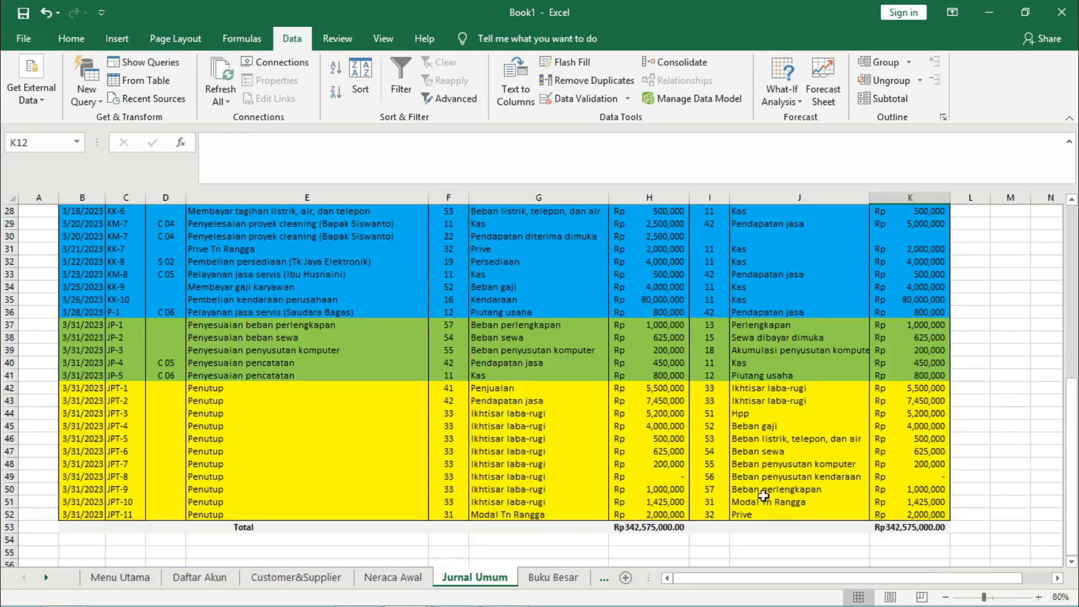
click(664, 526)
click(894, 526)
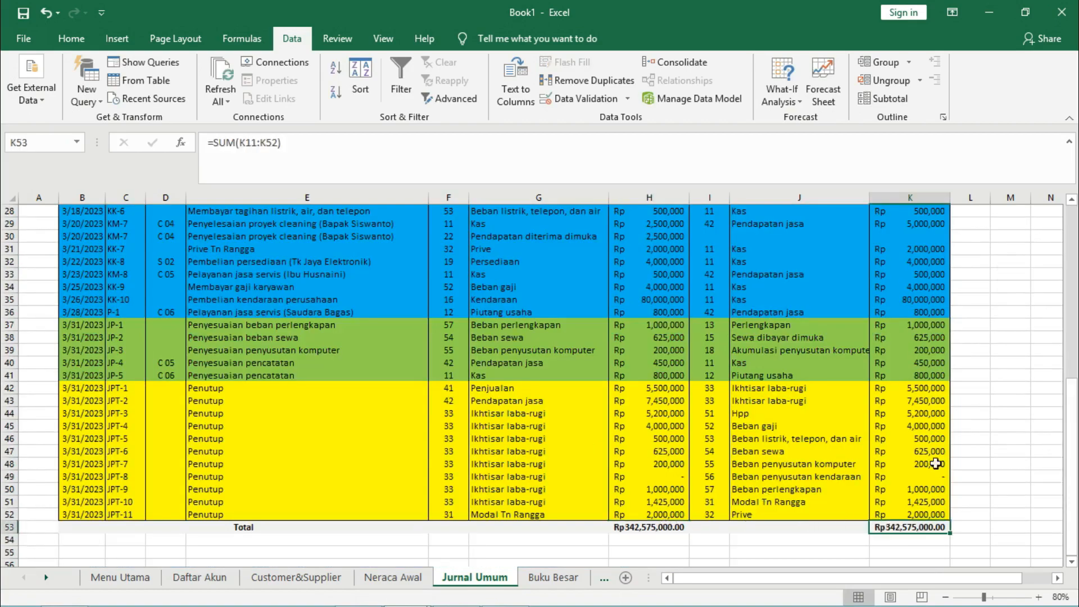
Open the Buku Besar sheet and review its title rows, including the period formula in row 8.
click(534, 579)
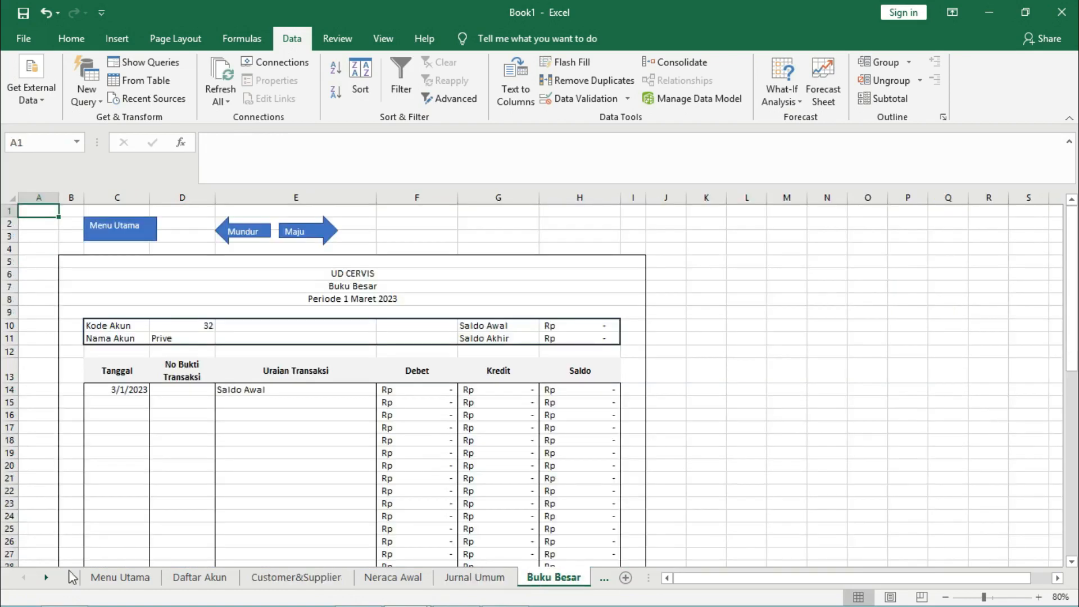
double_click(46, 578)
triple_click(46, 578)
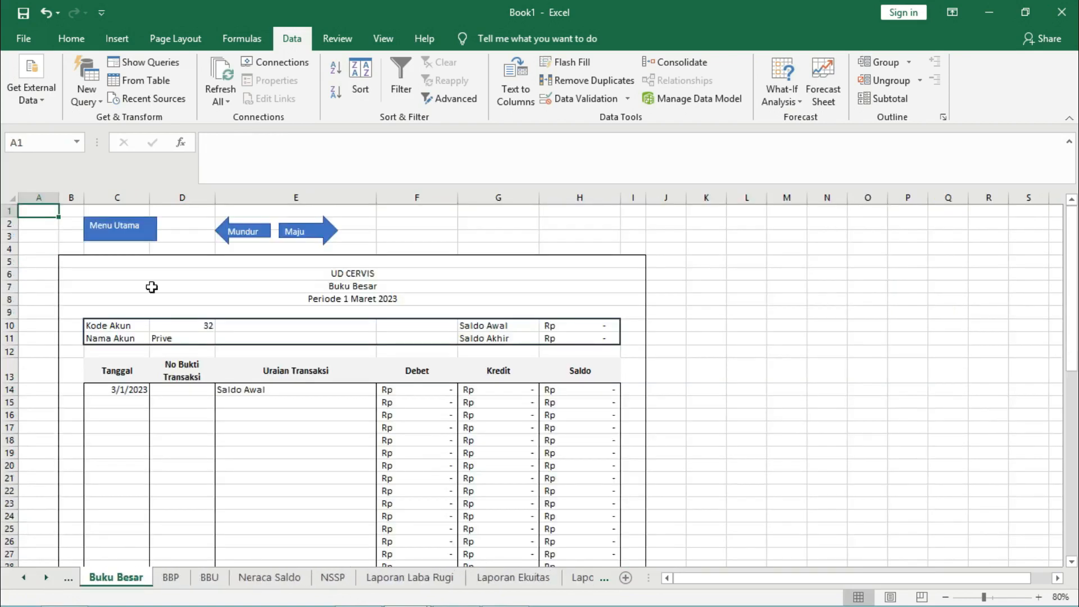
click(259, 263)
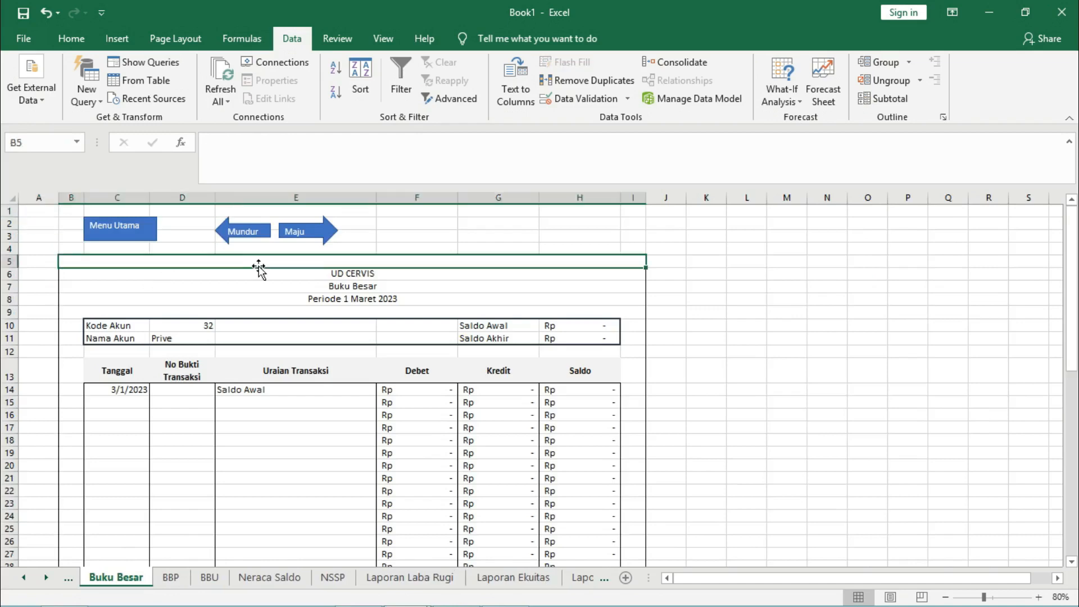
click(260, 268)
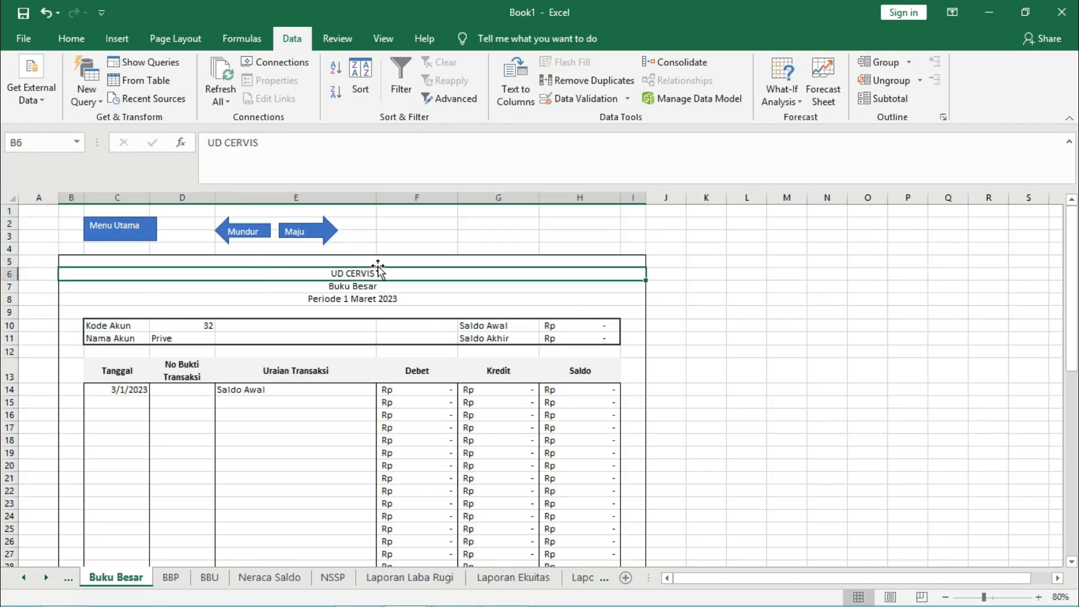
key(Down)
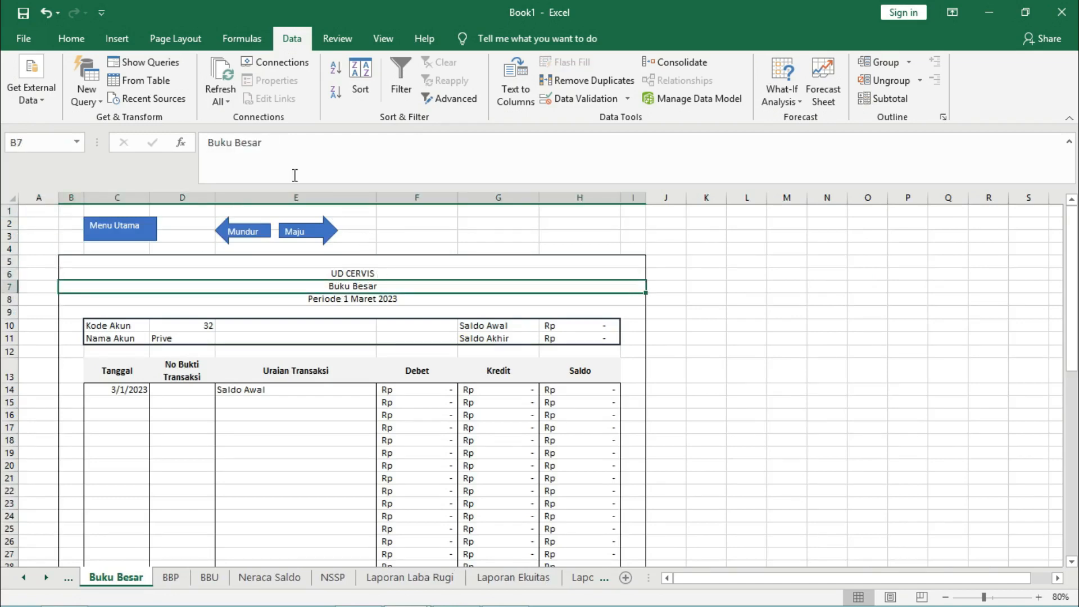
click(374, 298)
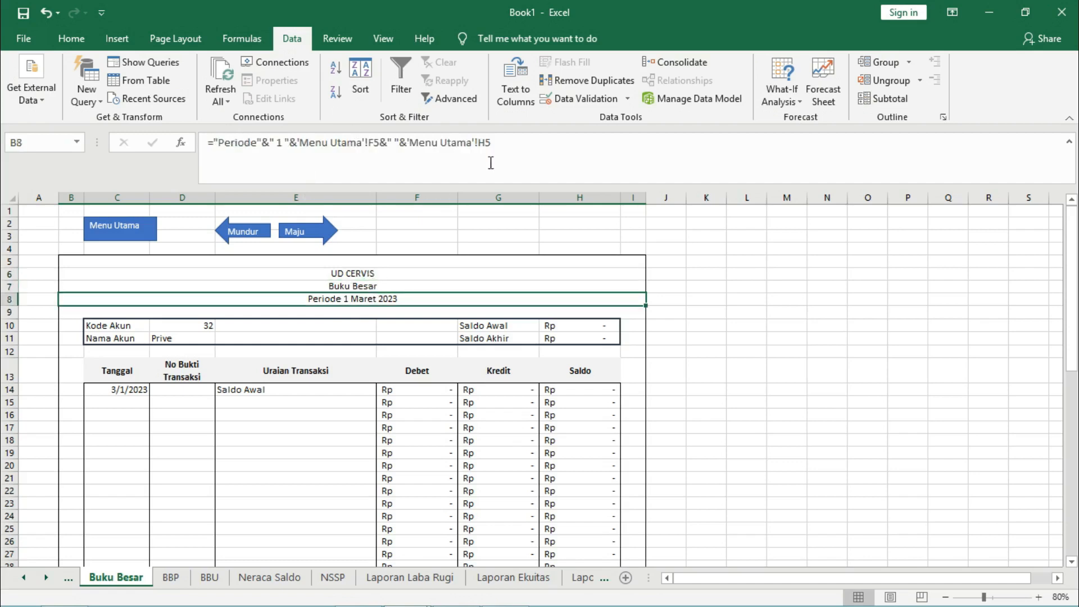
Review the Kode Akun, Nama Akun, Saldo Awal and Saldo Akhir labels in the ledger header.
click(115, 326)
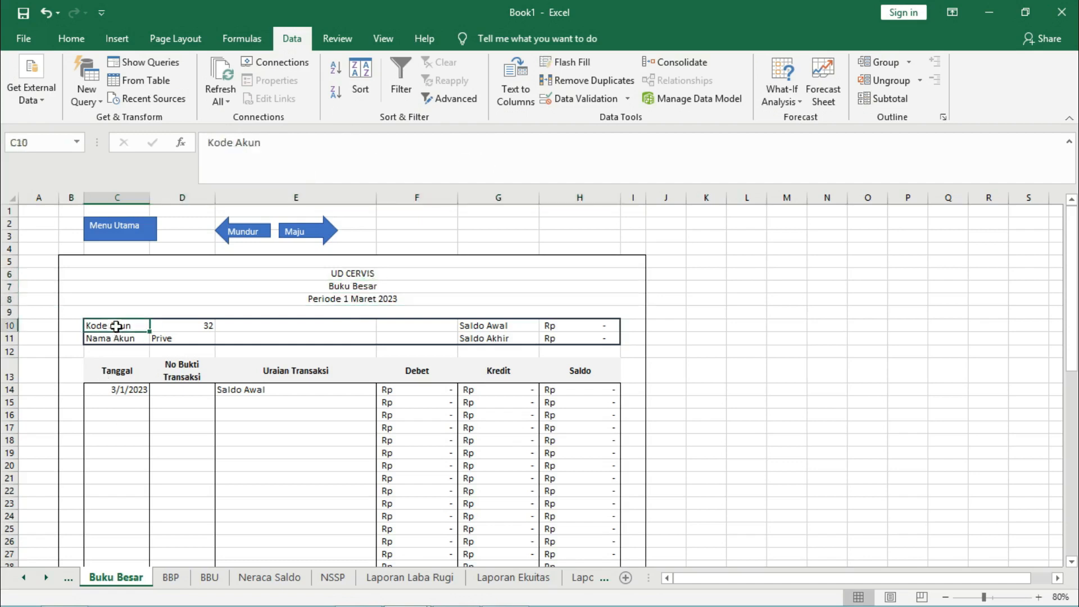
key(Down)
click(519, 325)
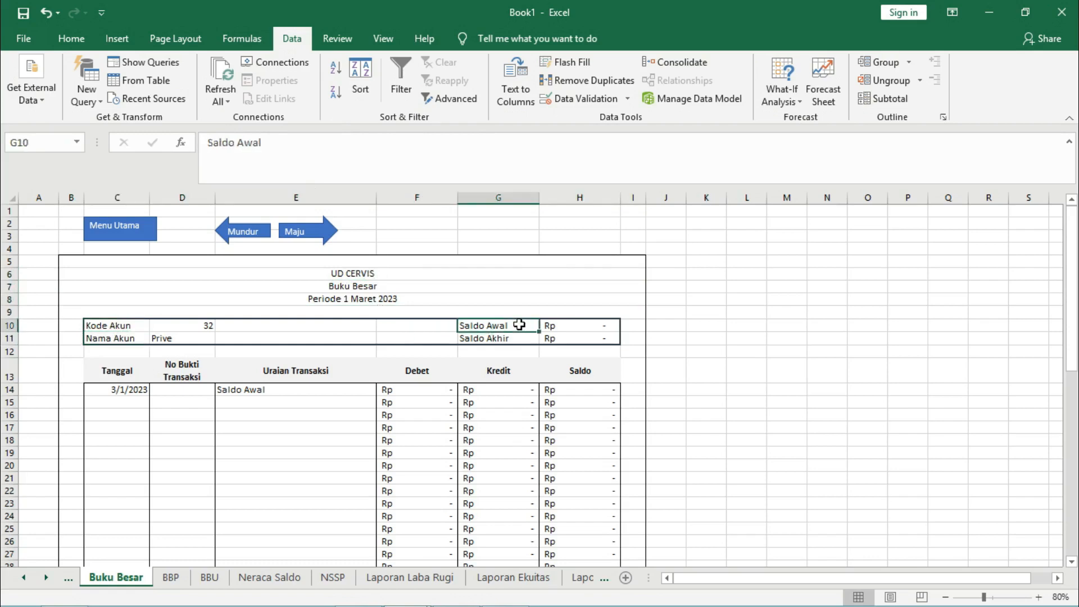
key(Down)
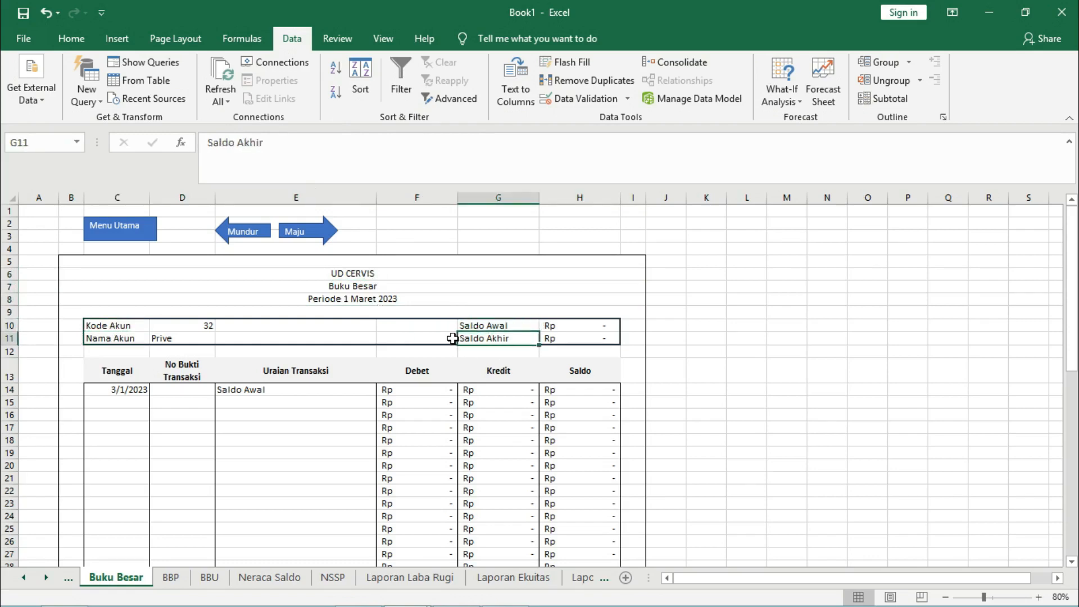
Inspect the data validation list source of the Kode Akun cell D10 in the Buku Besar sheet.
click(180, 325)
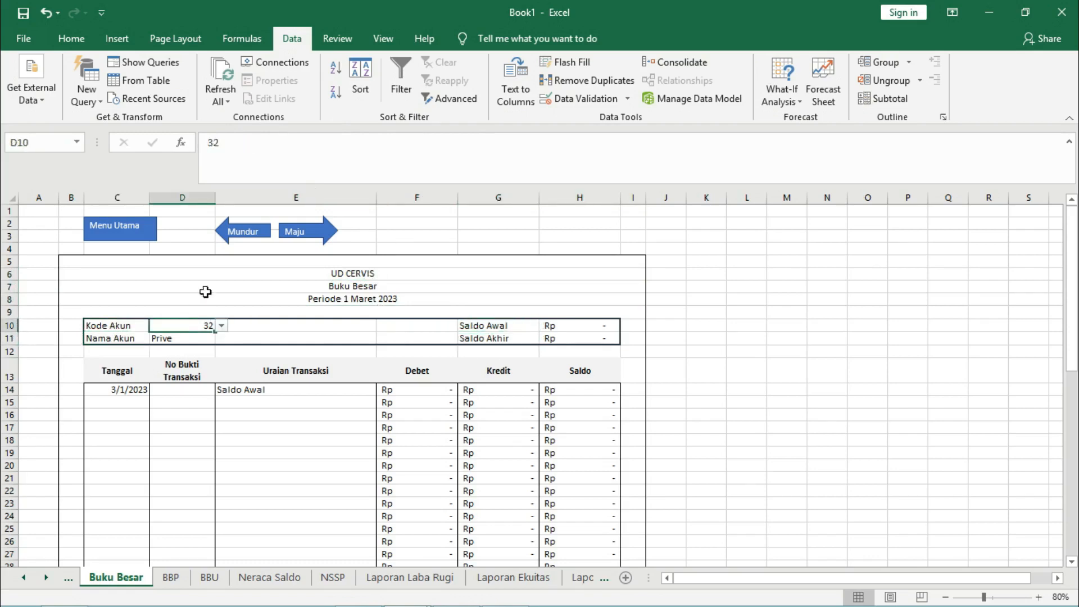
click(575, 100)
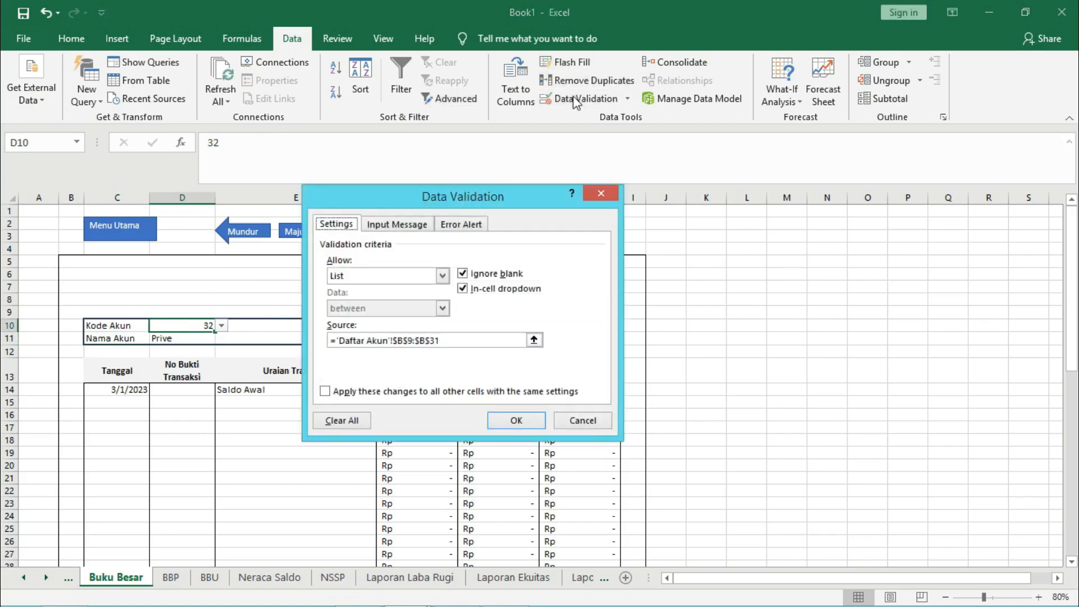
click(467, 340)
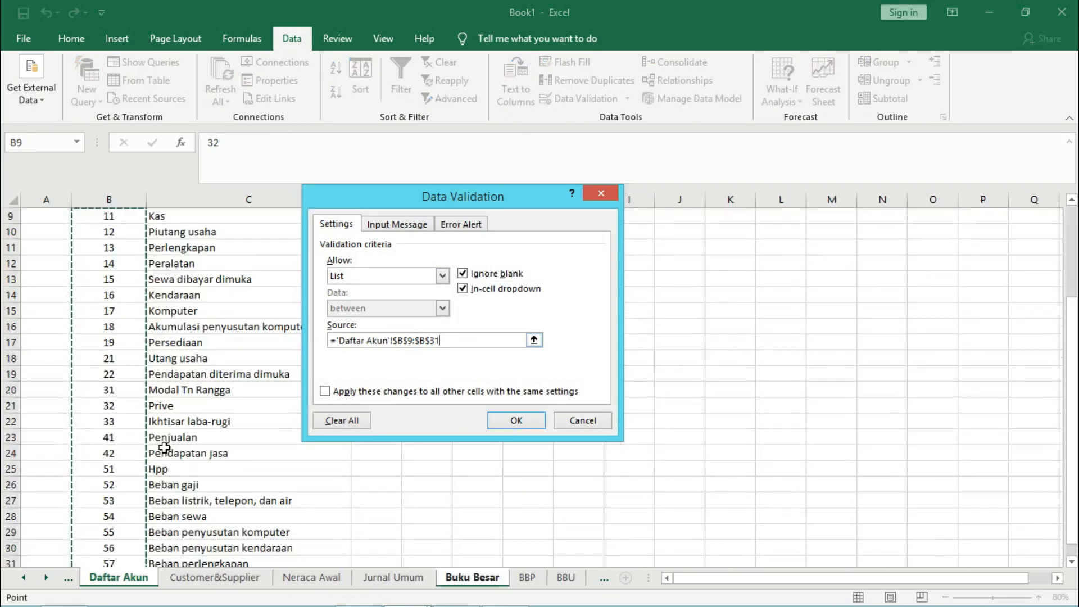
click(516, 419)
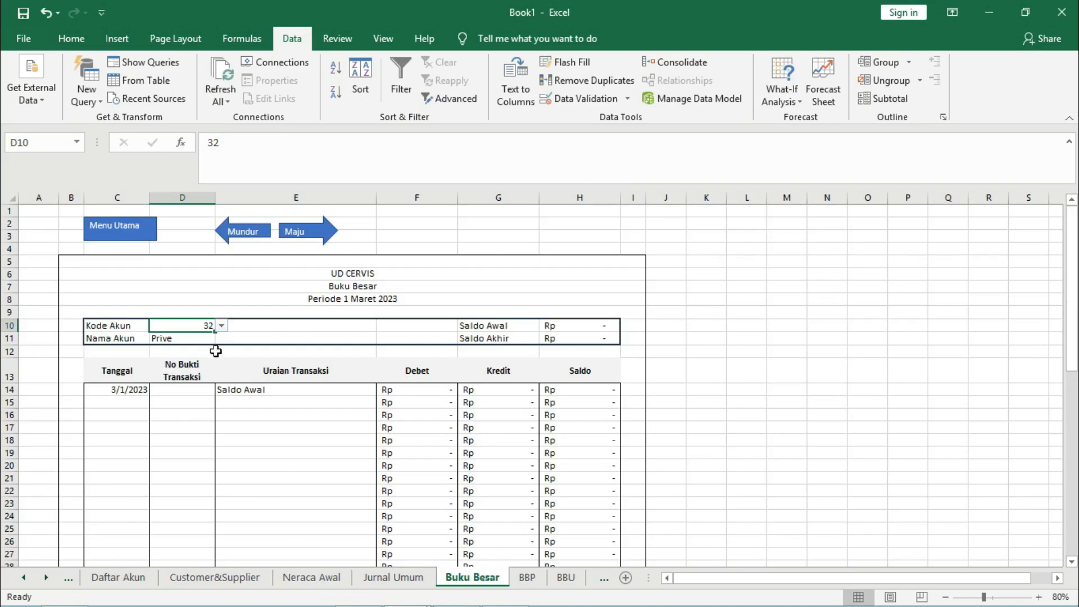
Inspect the formulas behind Nama Akun, Saldo Awal and Saldo Akhir in the ledger header.
click(180, 339)
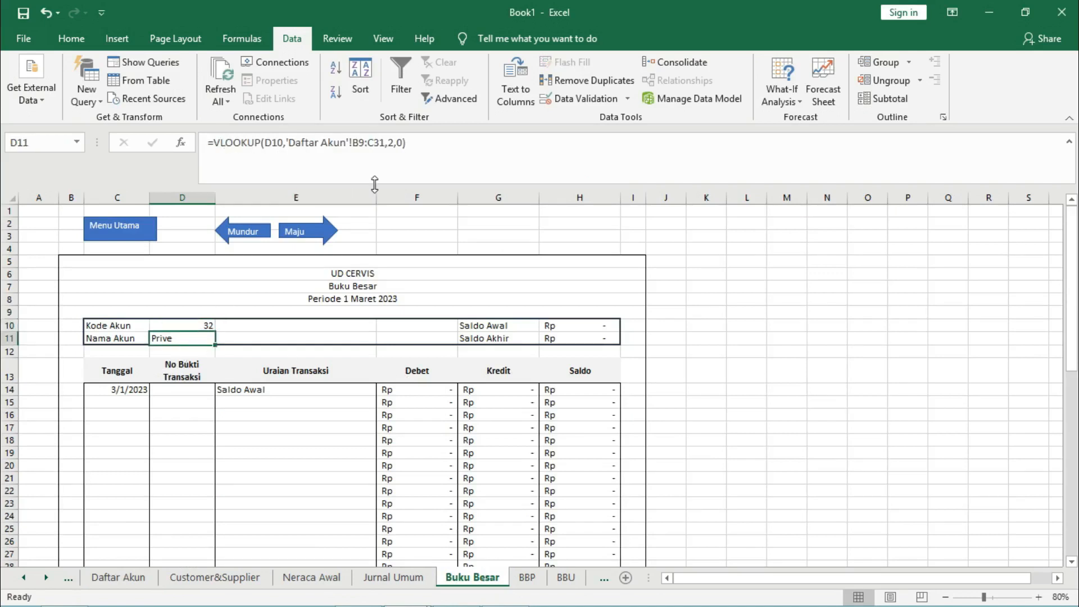
click(598, 326)
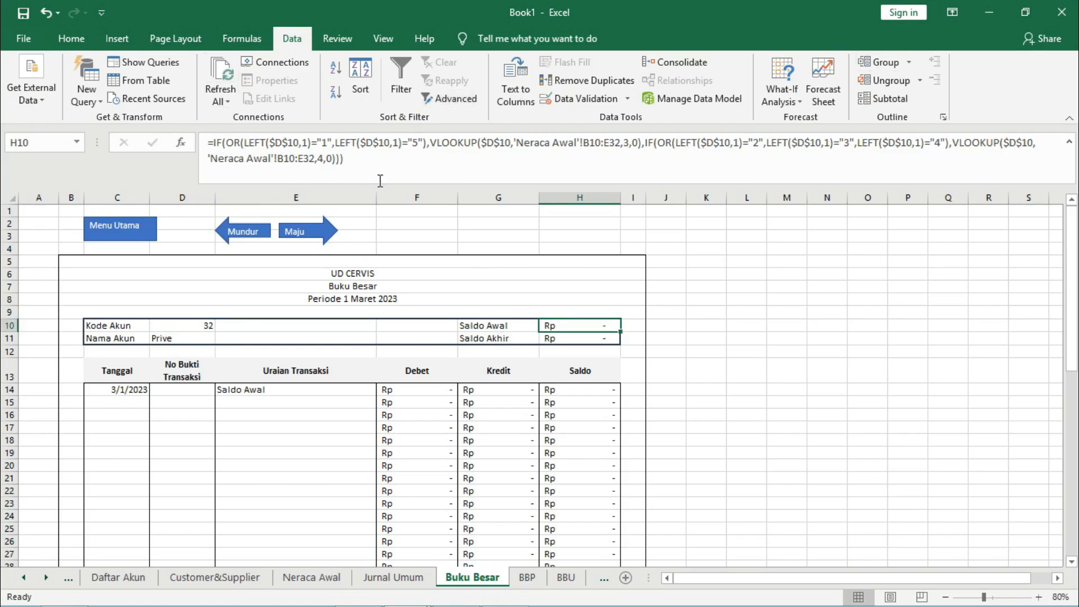
click(582, 336)
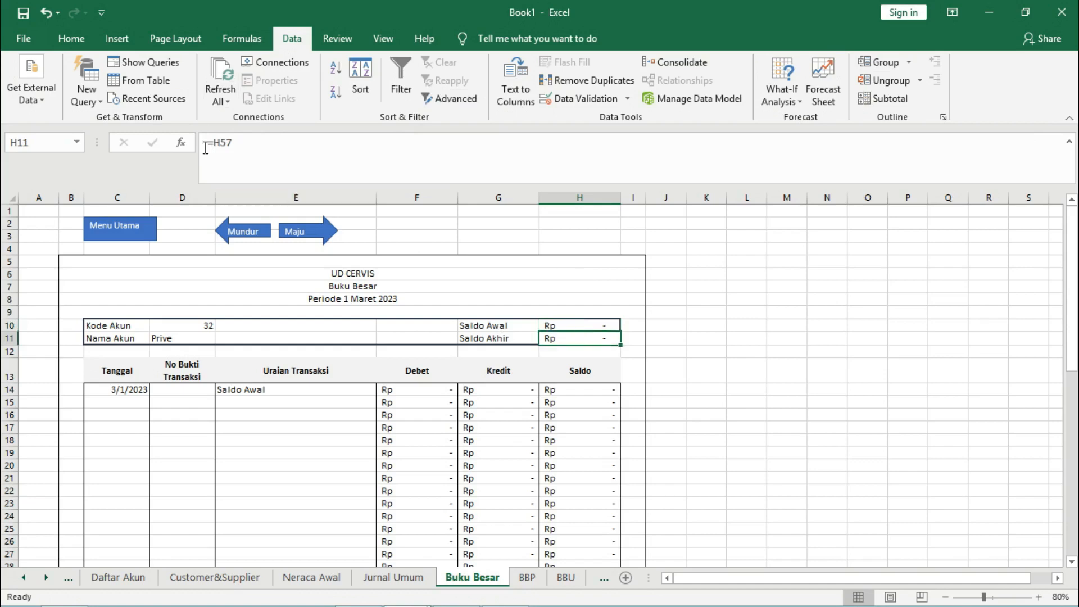
Inspect the running Saldo formula in cell H15 and the Kode Akun cell D10 it depends on.
key(Down)
key(Down)
key(Down)
key(Down)
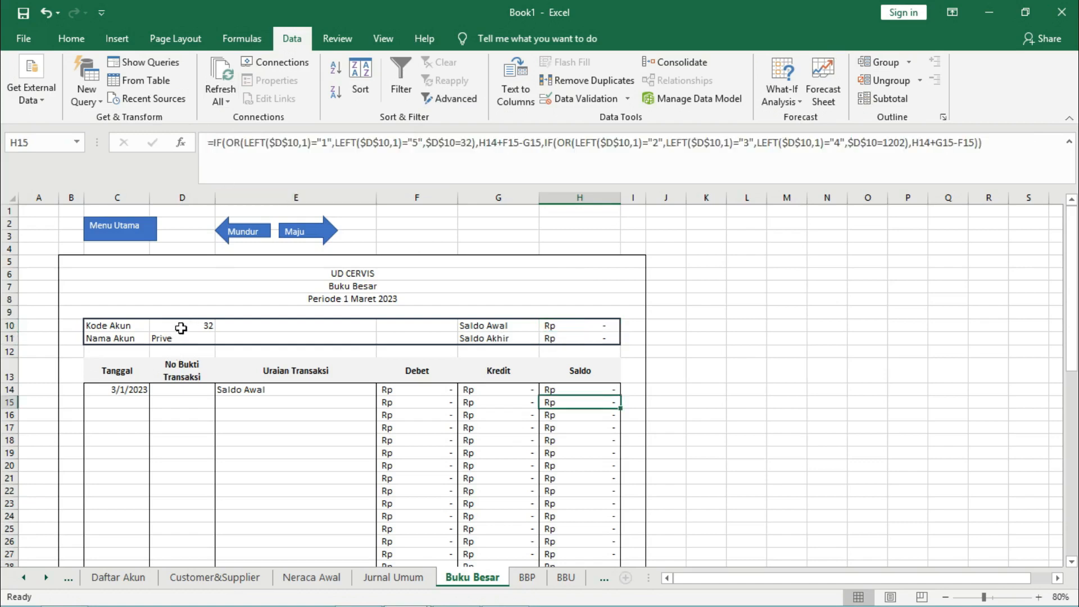
click(181, 328)
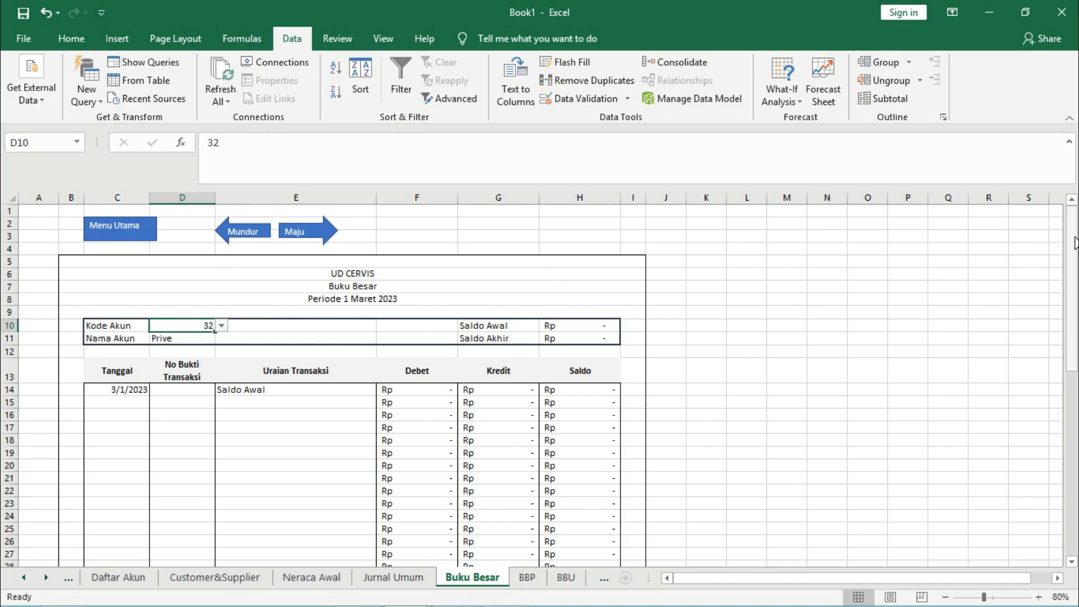
click(576, 391)
key(Down)
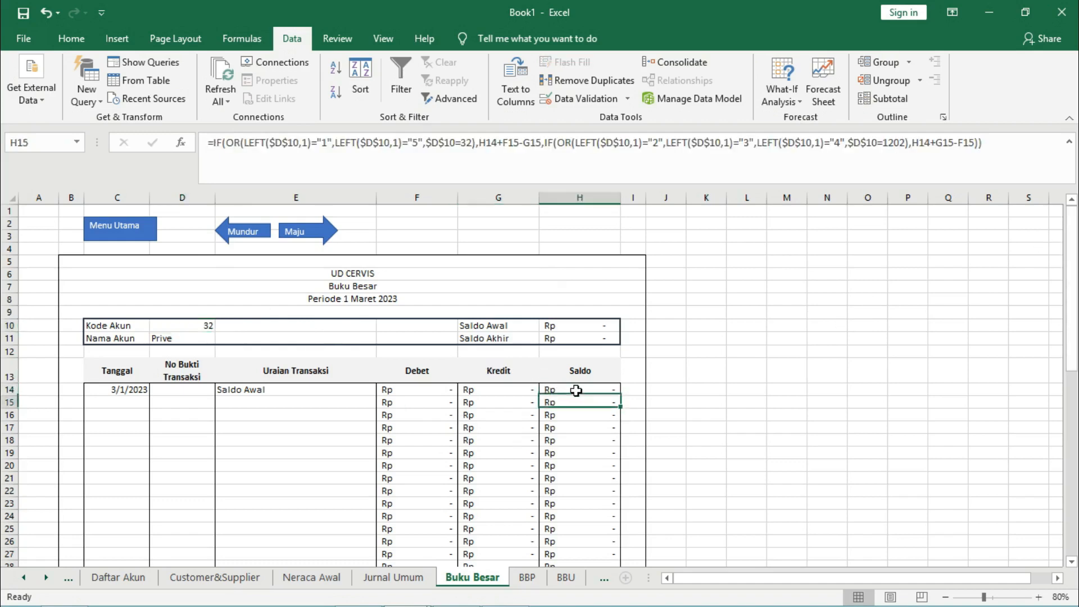
Select the ledger formulas in C15:H15 and review the rows below through the Total row.
key(shift+Left)
key(shift+Left)
key(shift+Left)
key(shift+Left)
key(shift+Left)
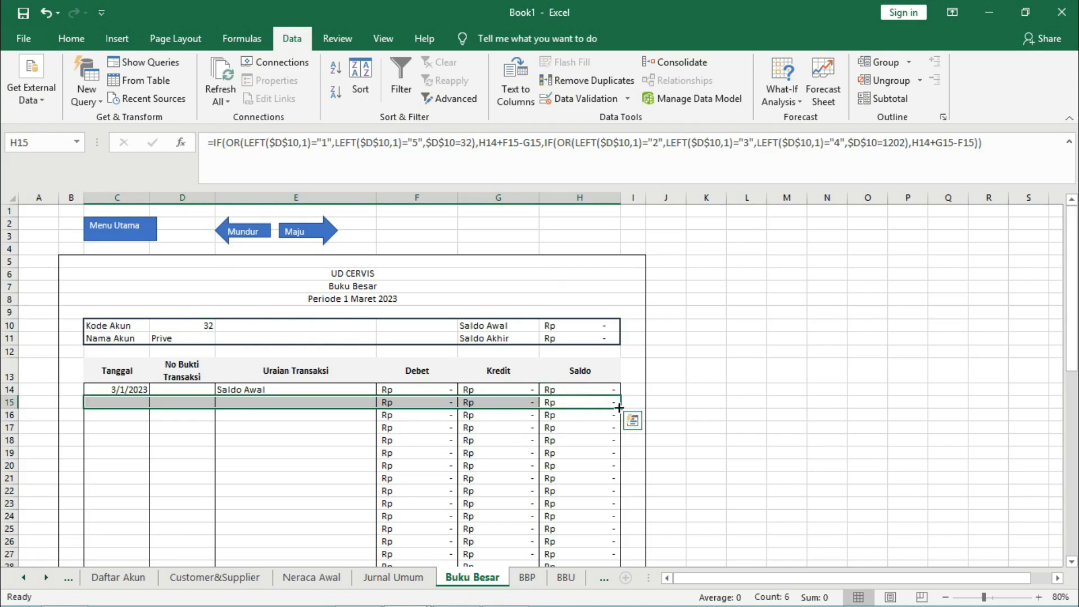
mouse_move(619, 408)
mouse_down()
mouse_move(618, 531)
mouse_move(611, 411)
mouse_up()
drag(1072, 289, 1071, 310)
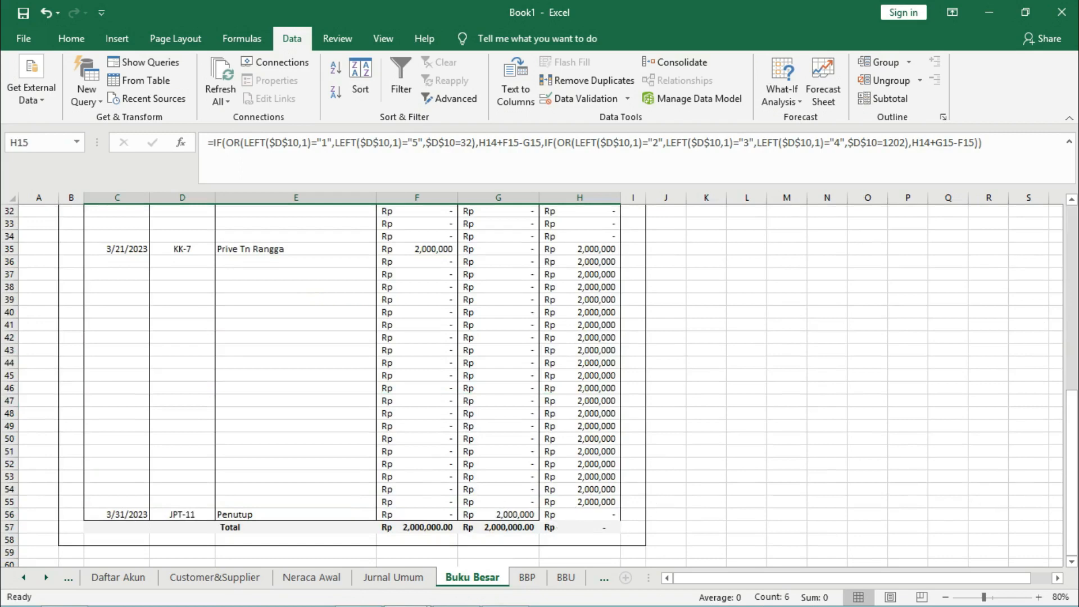
drag(1072, 472, 1072, 290)
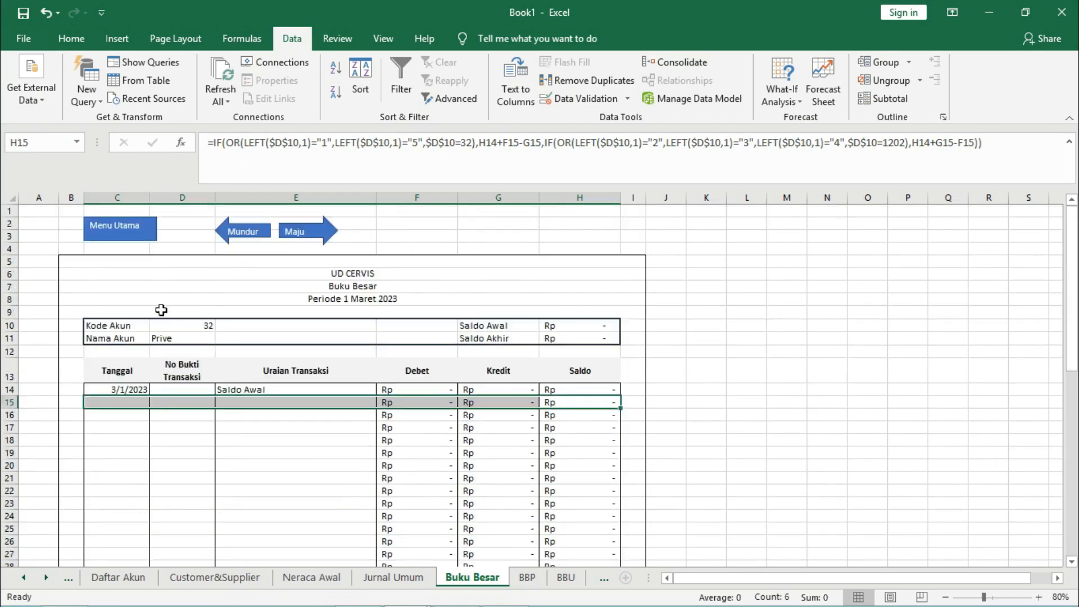
Set the Kode Akun of the Buku Besar sheet to 11 from its validation list.
click(175, 323)
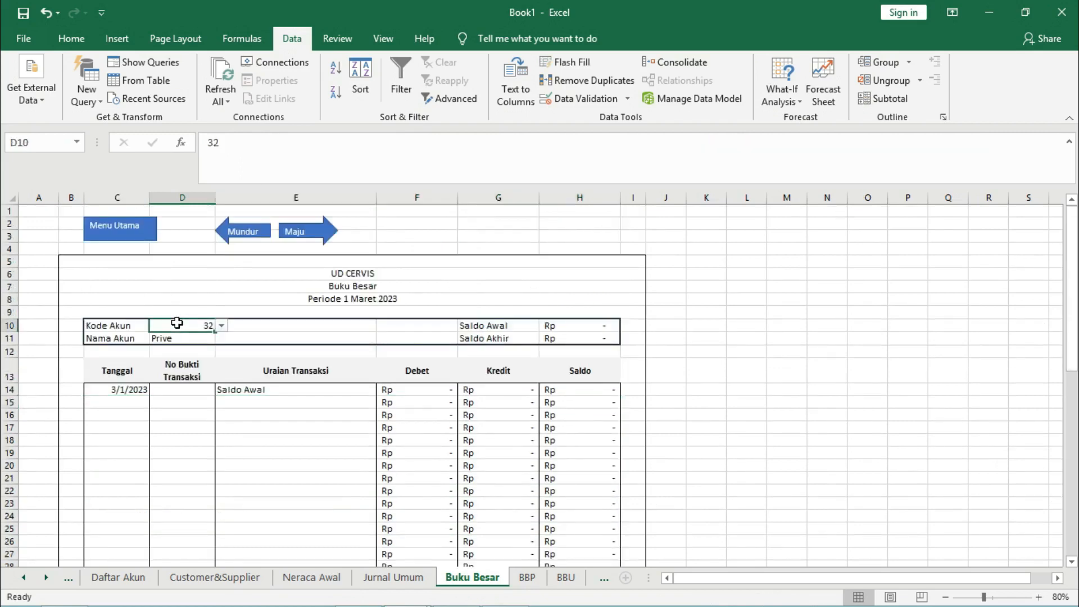
click(222, 326)
drag(220, 371, 215, 351)
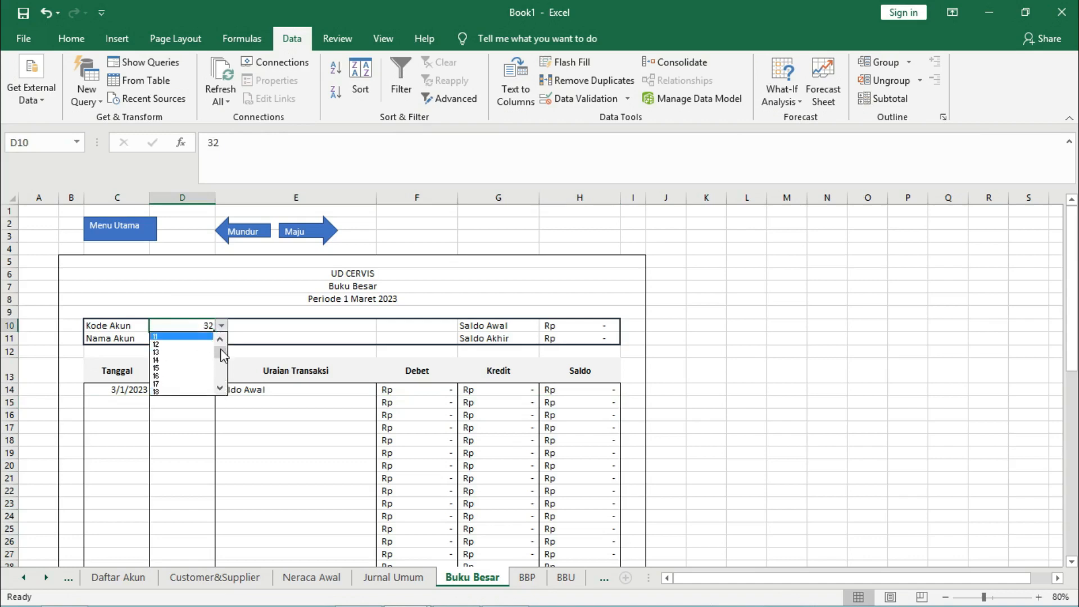
click(170, 337)
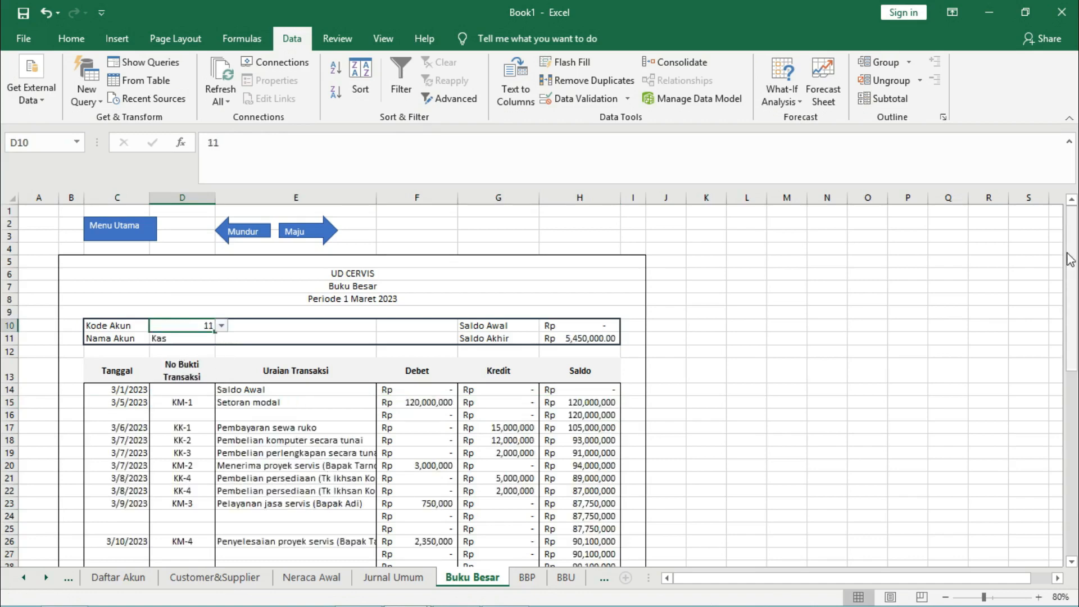
mouse_move(1069, 255)
mouse_down()
mouse_move(1071, 445)
mouse_move(1069, 248)
mouse_up()
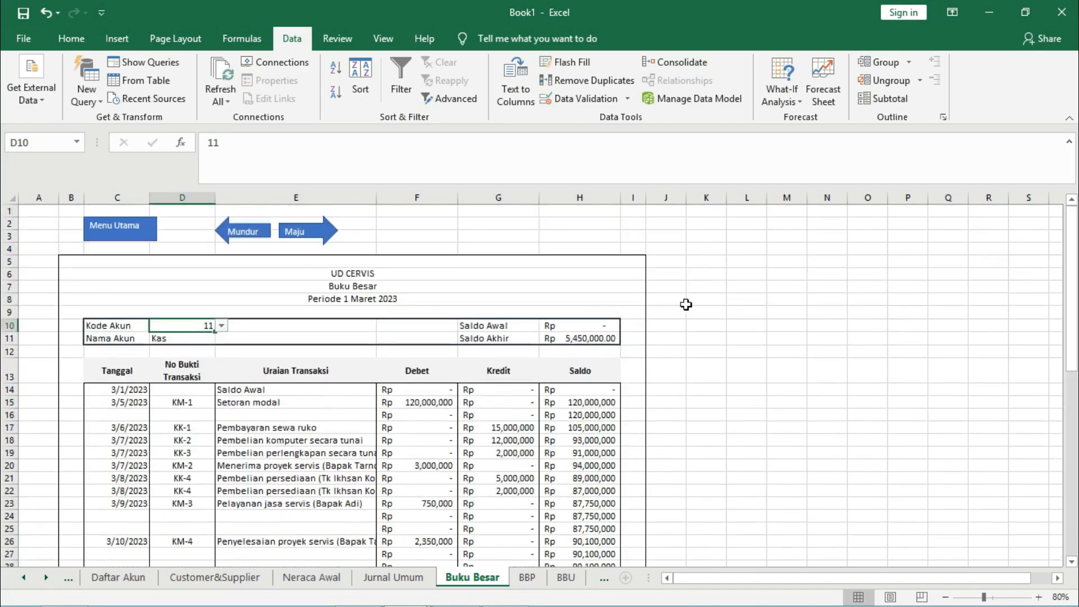
Open the BBP sheet and inspect the data validation list source of the Kode Customer cell E12.
click(538, 578)
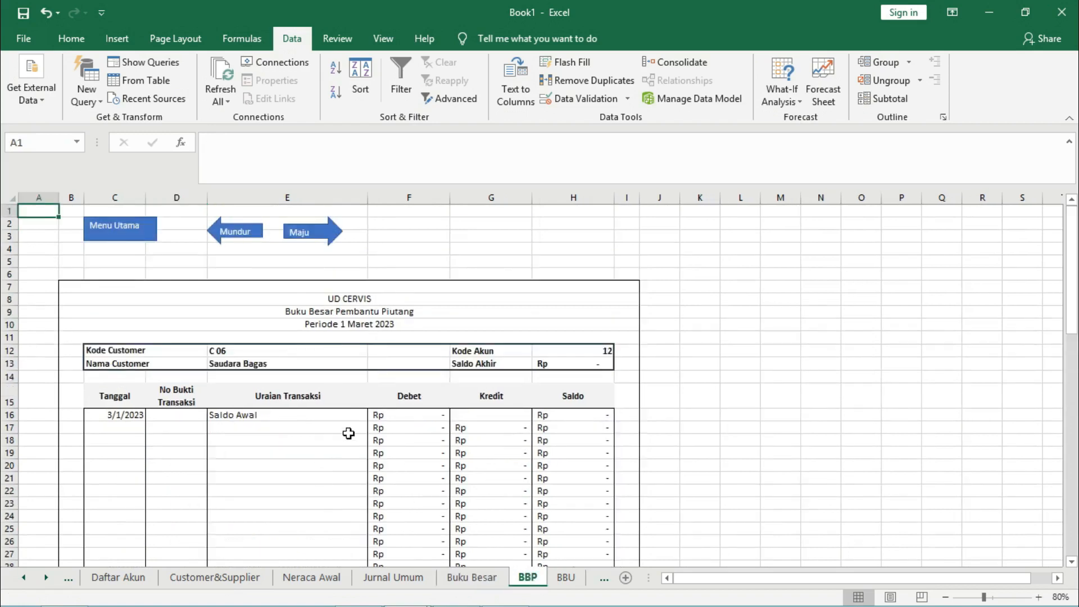
click(481, 578)
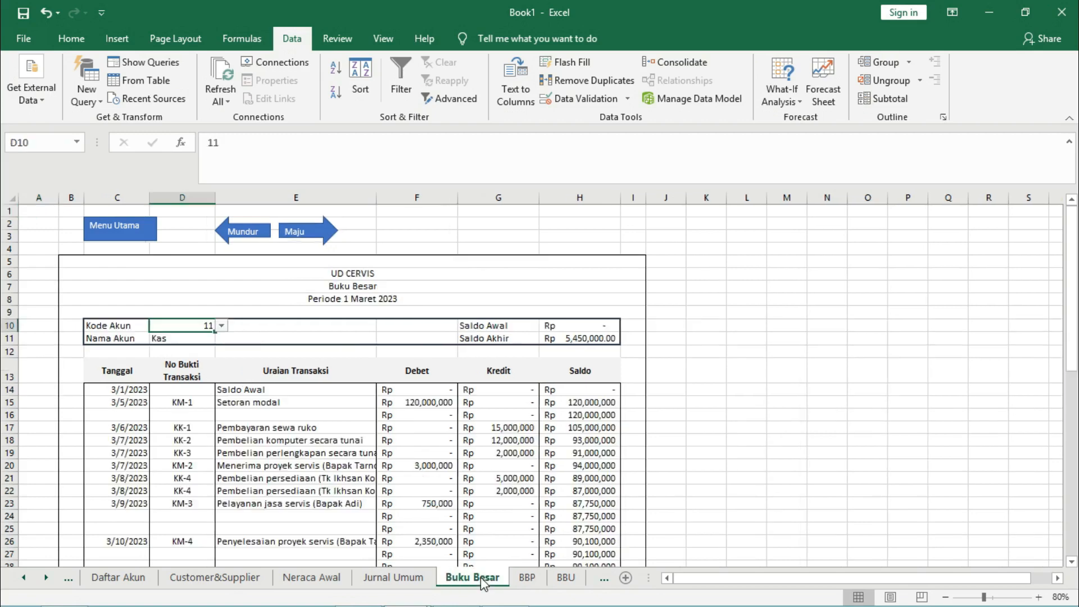
click(525, 579)
click(237, 350)
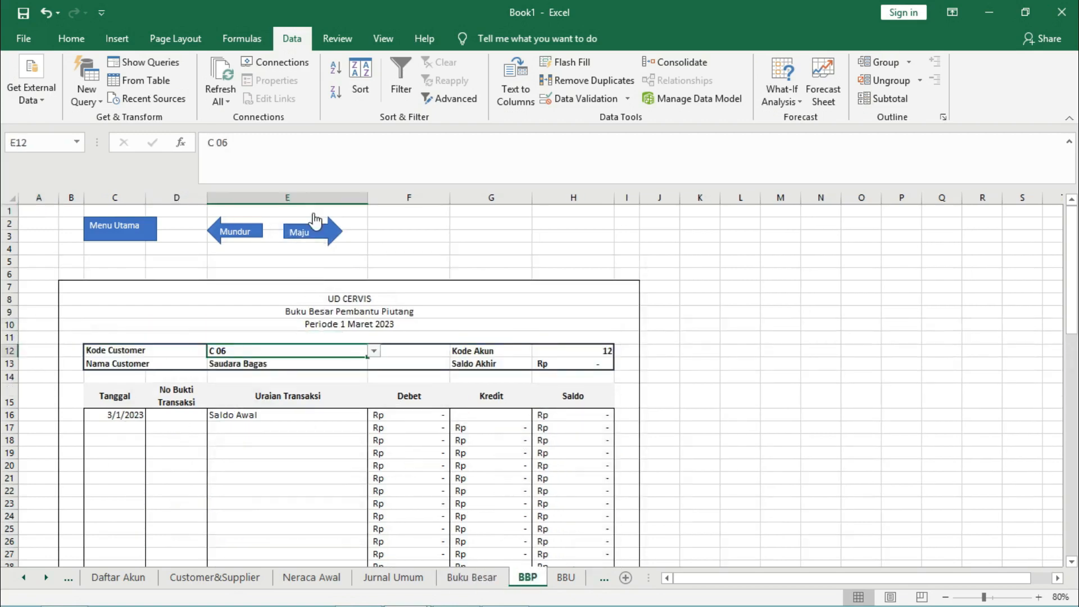
click(565, 97)
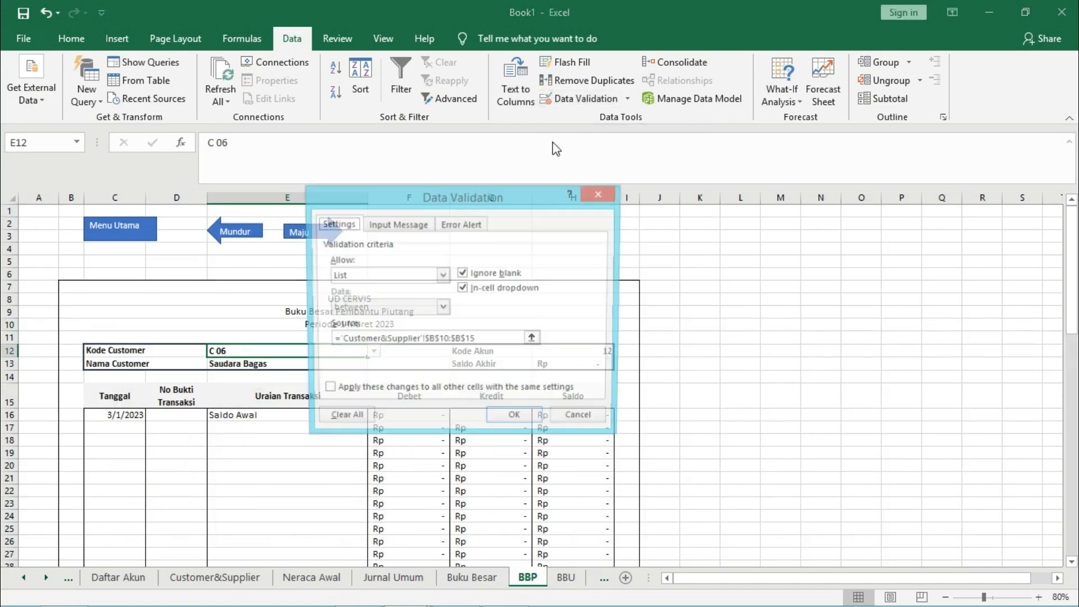
click(525, 428)
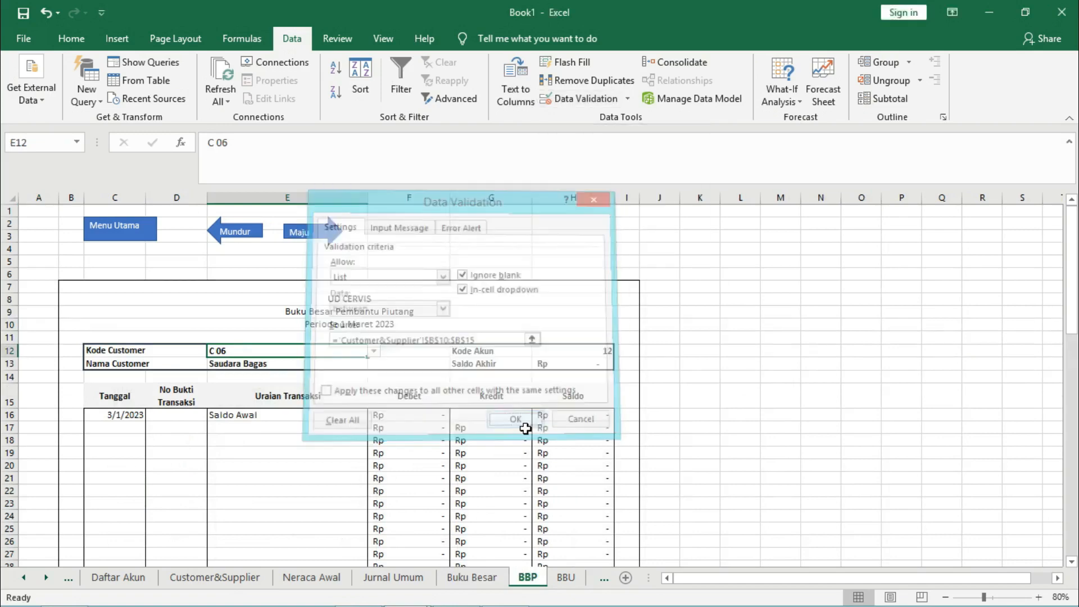
Inspect the header cells E13, H12 and H13 of the BBP sheet, checking the Kode Akun against the Daftar Akun sheet.
click(263, 364)
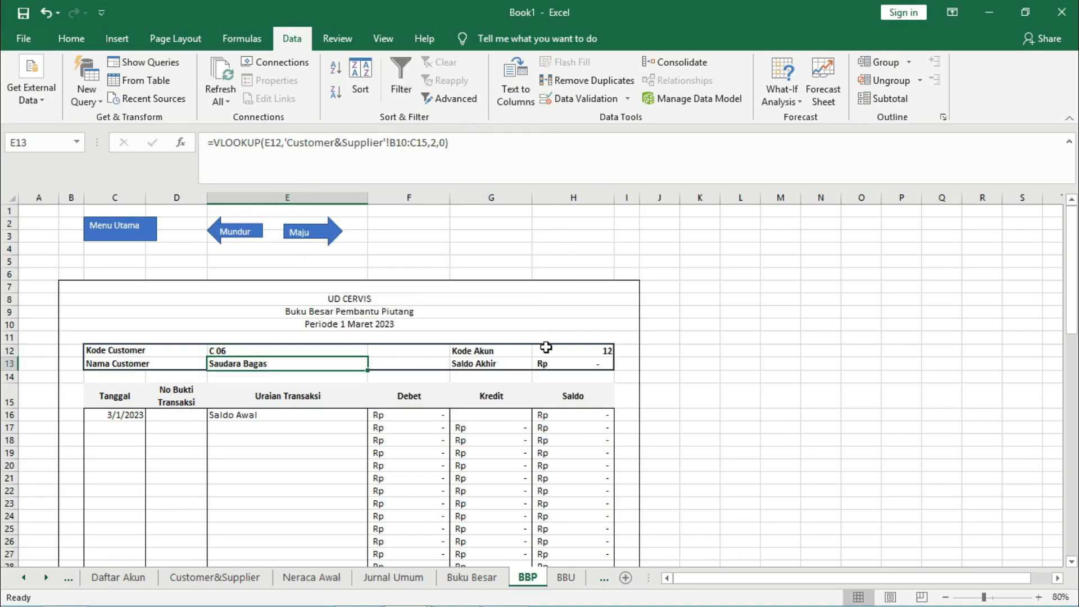
click(547, 349)
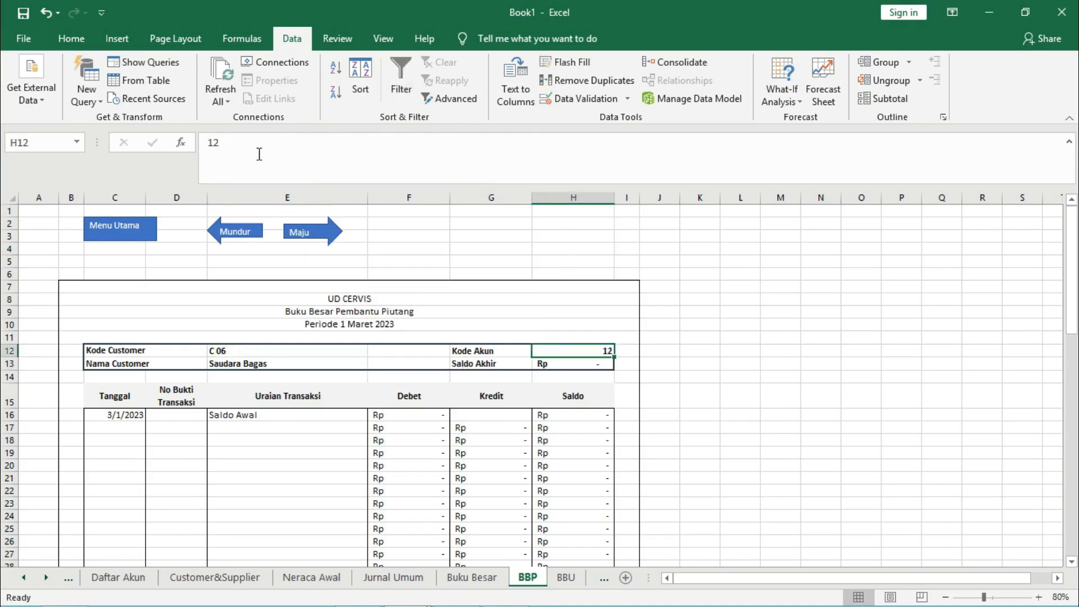
click(129, 579)
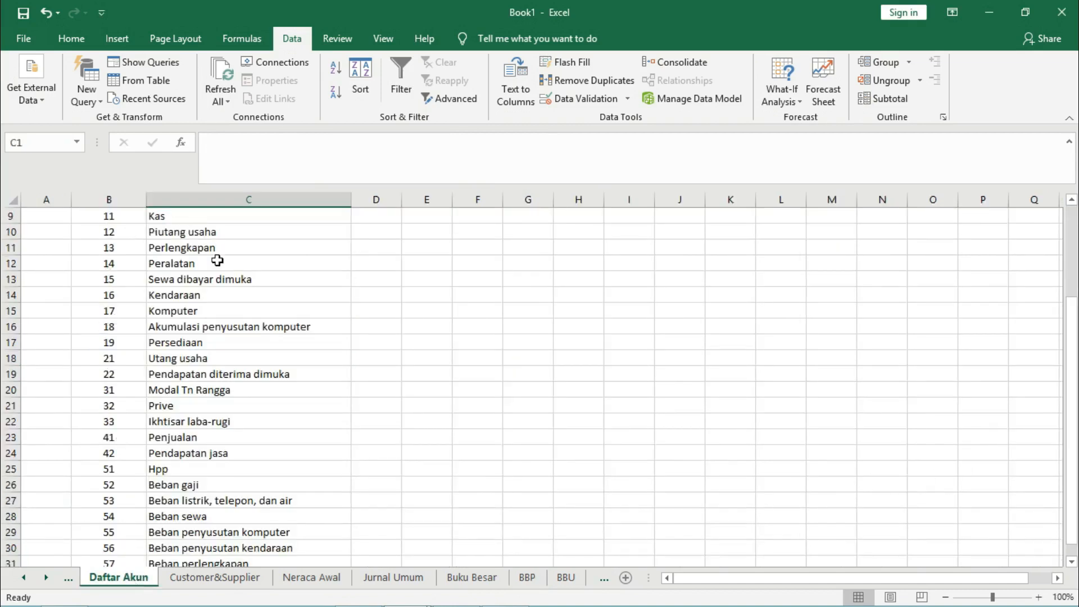
click(528, 577)
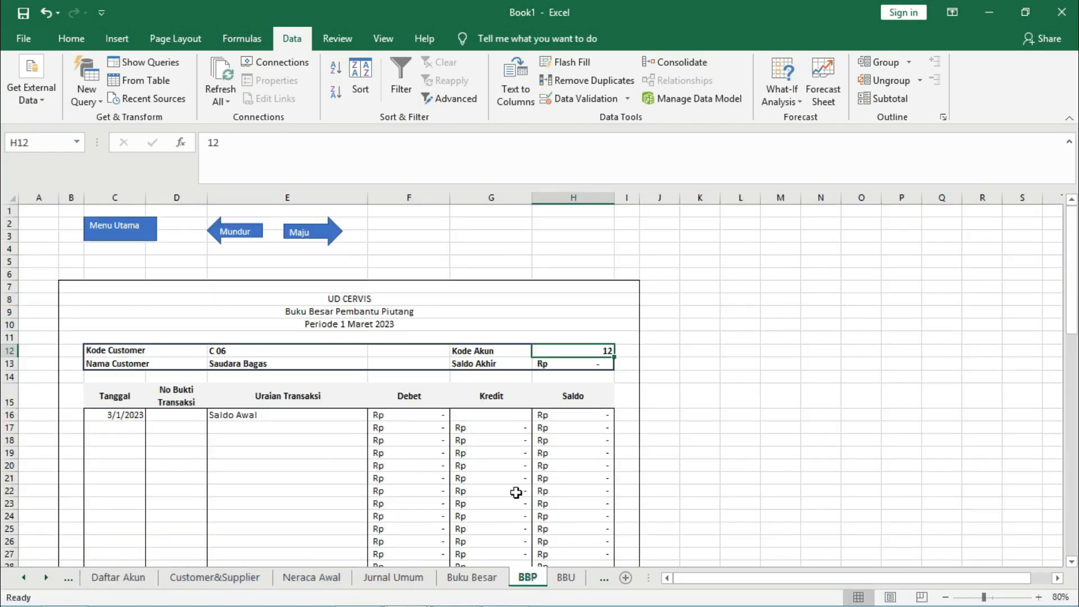
click(548, 364)
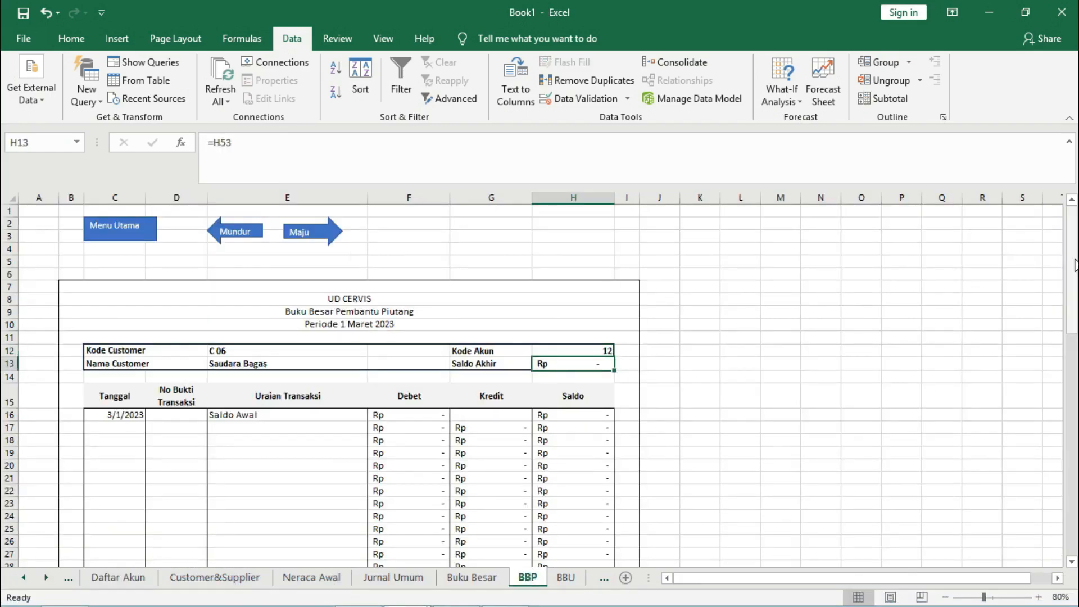
Inspect each cell of the Saldo Awal row, C16 through H16, on the BBP sheet.
drag(1073, 264, 1072, 292)
click(144, 337)
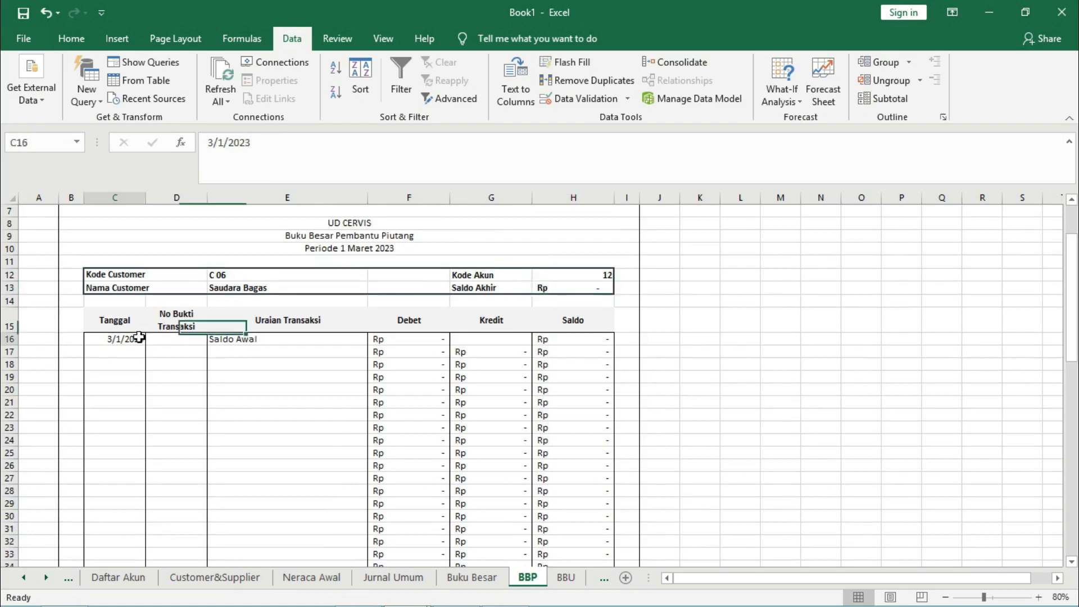
key(Tab)
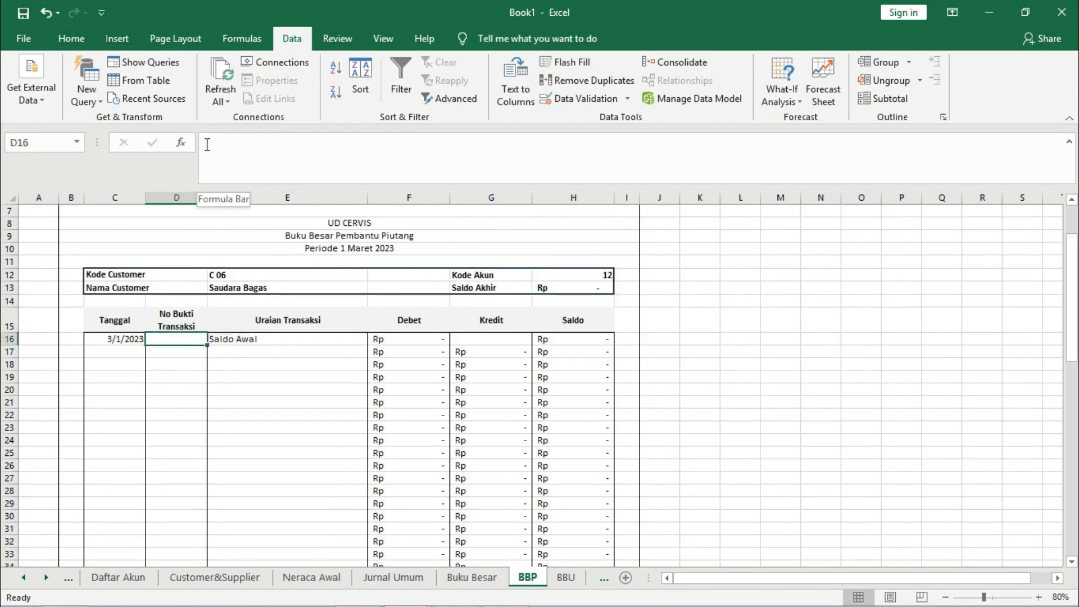
key(Tab)
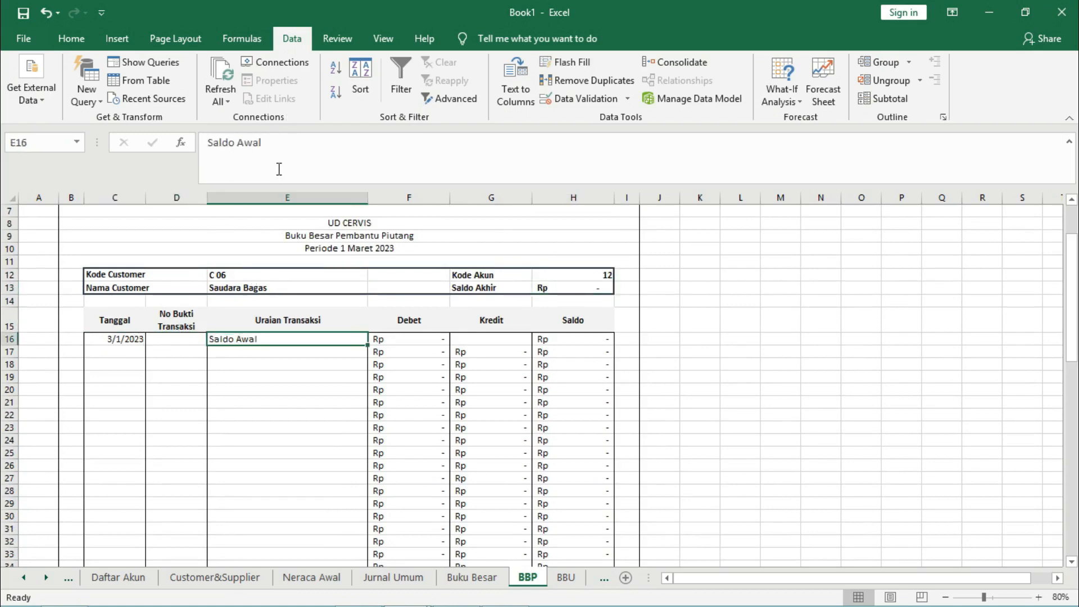
key(Tab)
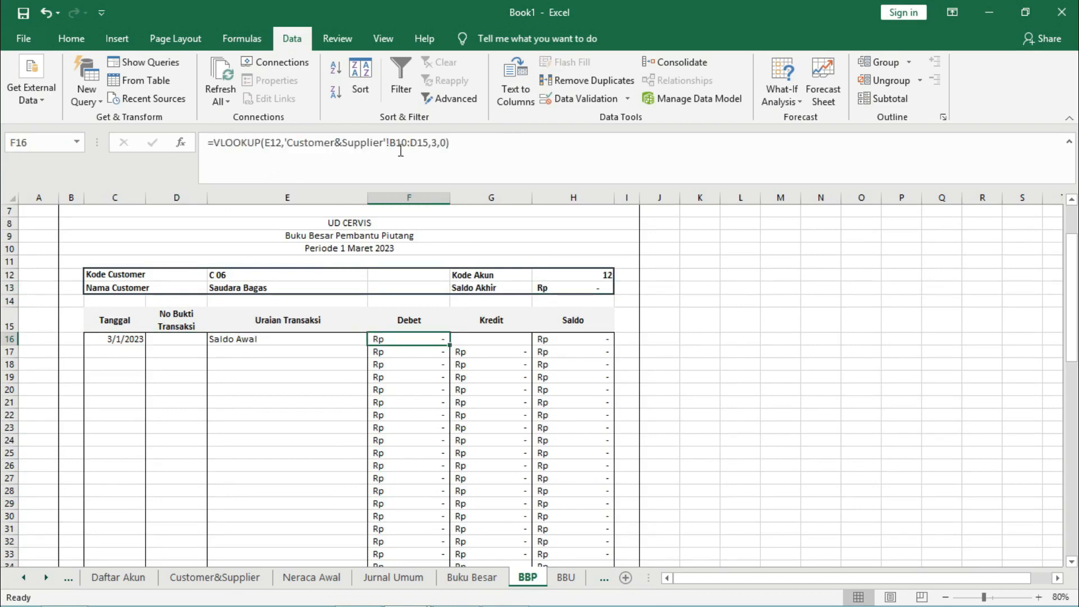
key(Tab)
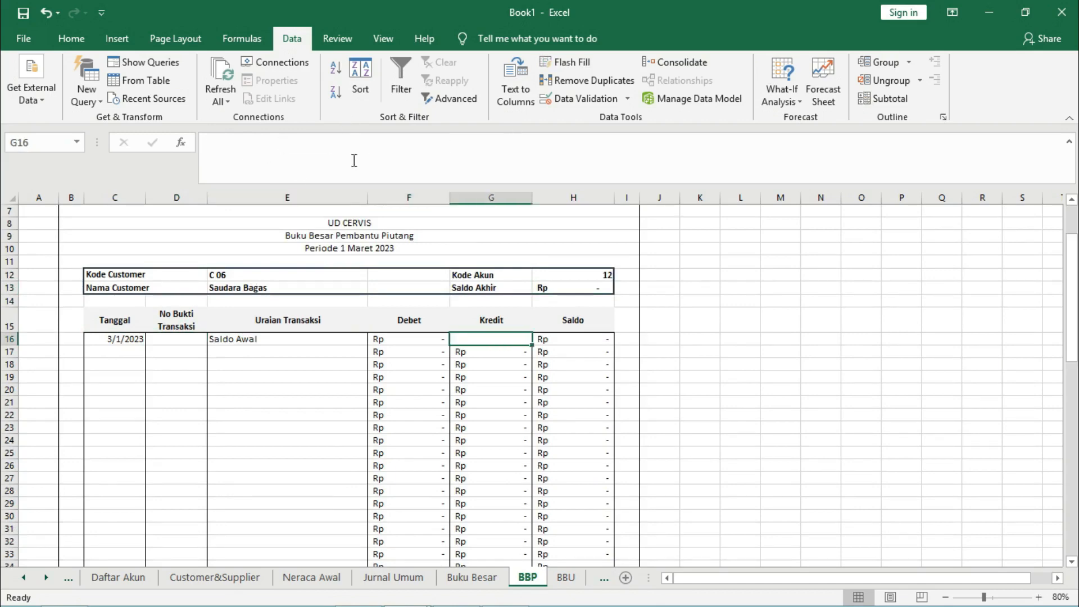
key(Tab)
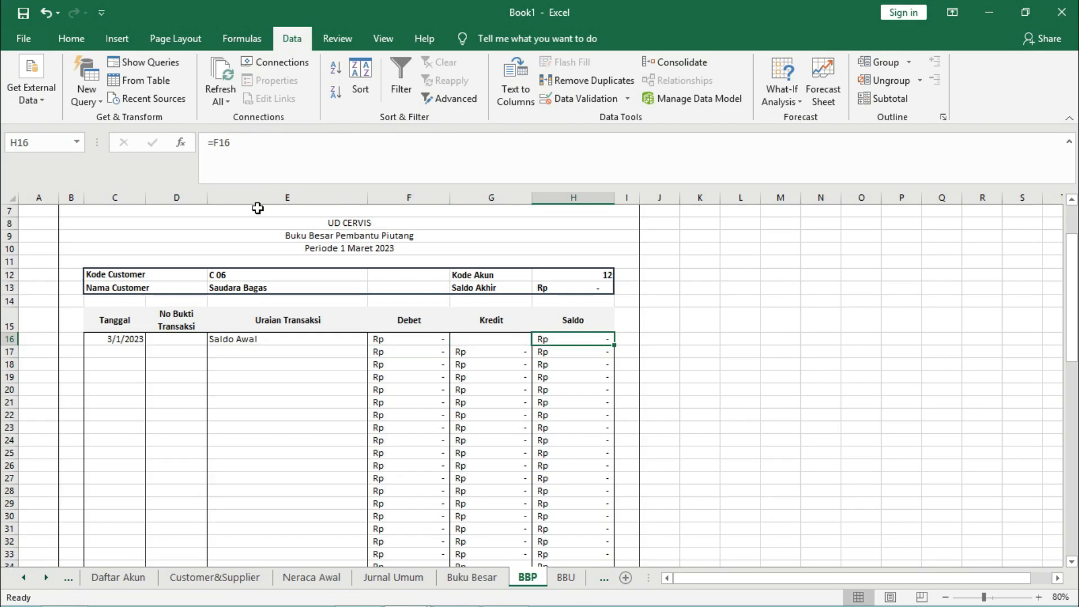
Inspect the formulas of the first transaction row, C17 through H17, from Tanggal to Saldo on the BBP sheet.
click(115, 352)
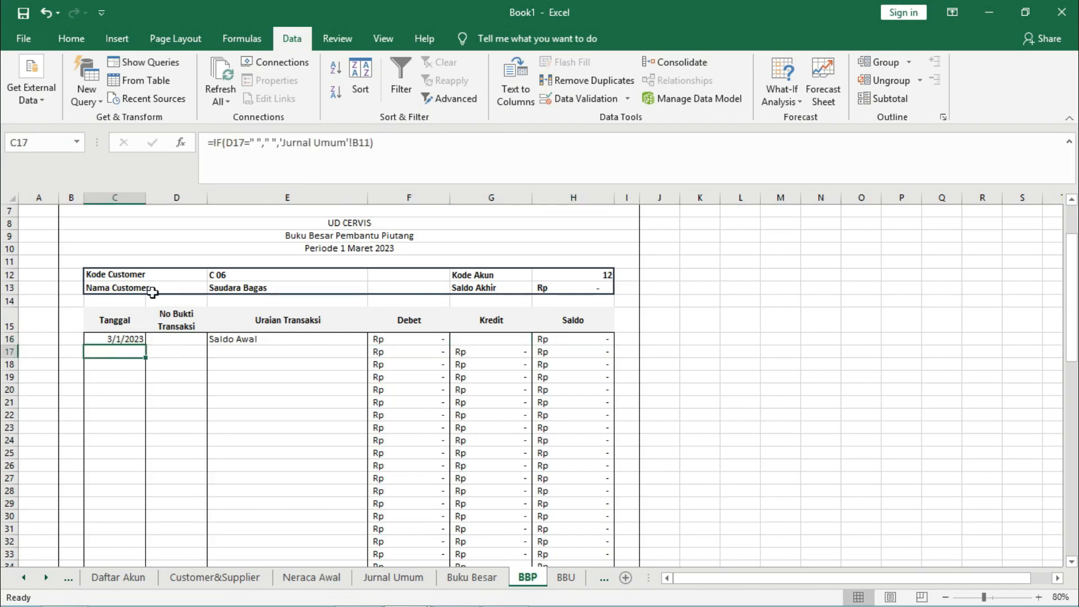
click(181, 352)
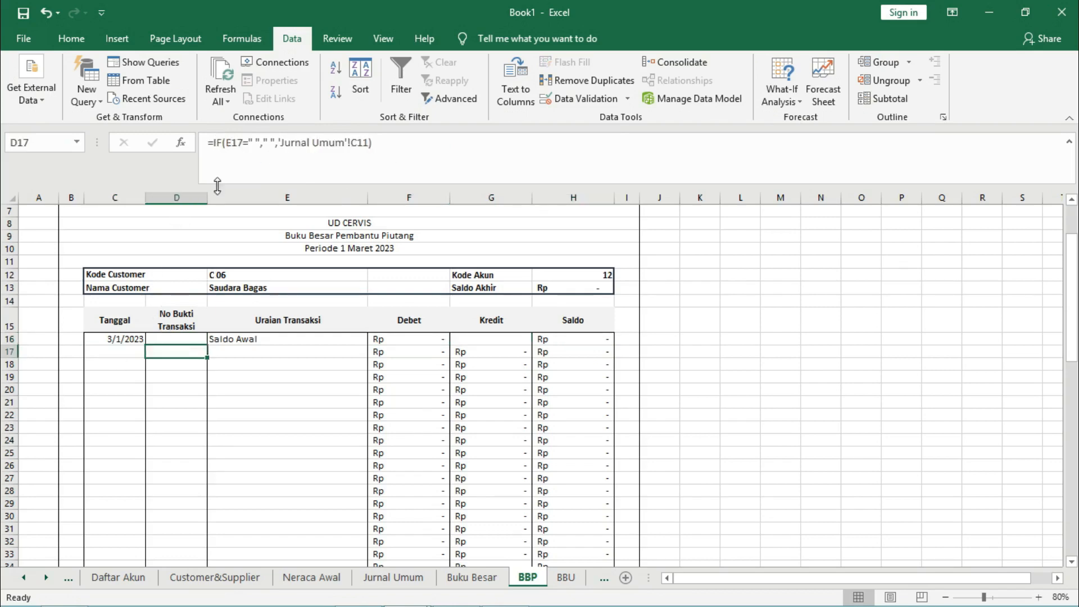
click(223, 352)
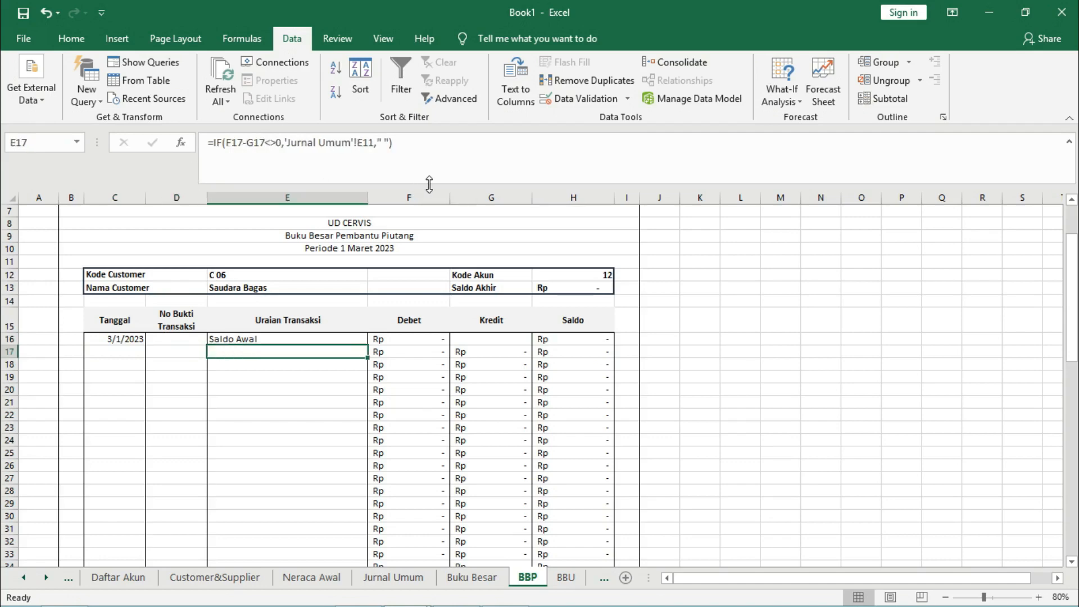
click(393, 352)
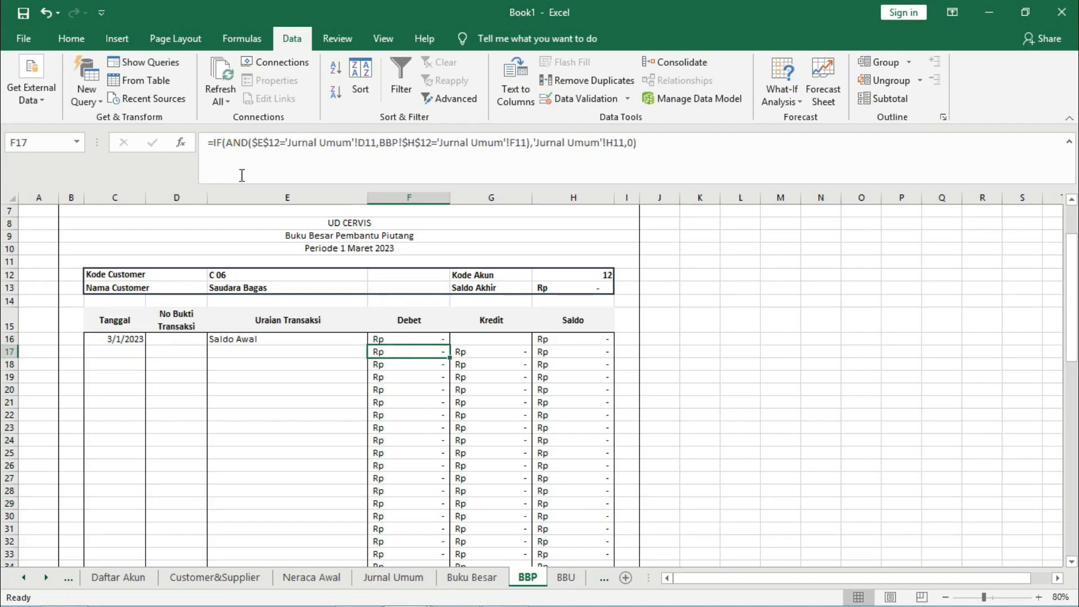
click(480, 352)
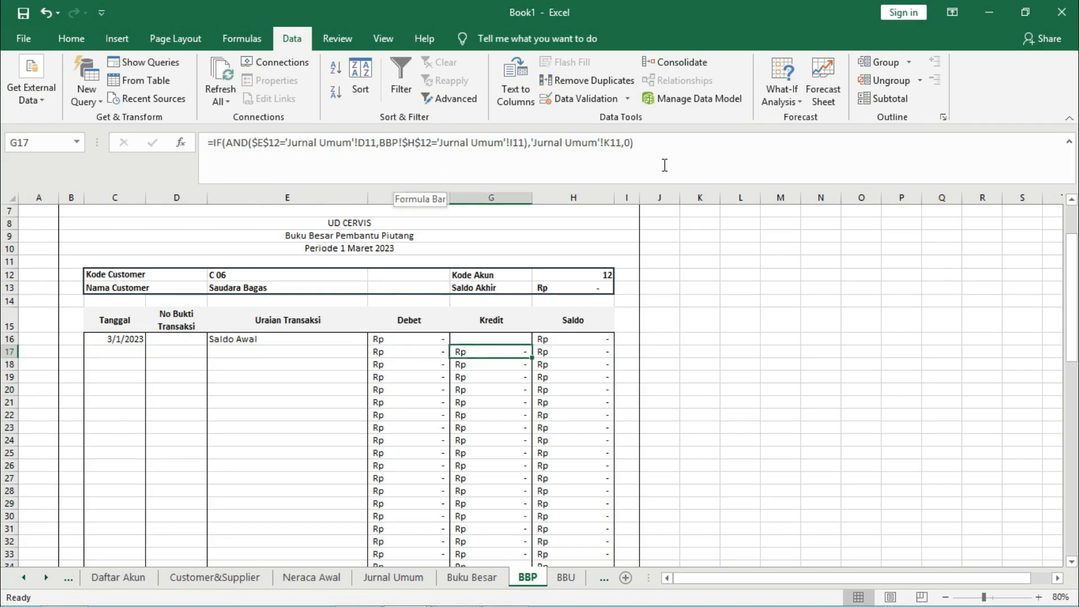
click(557, 353)
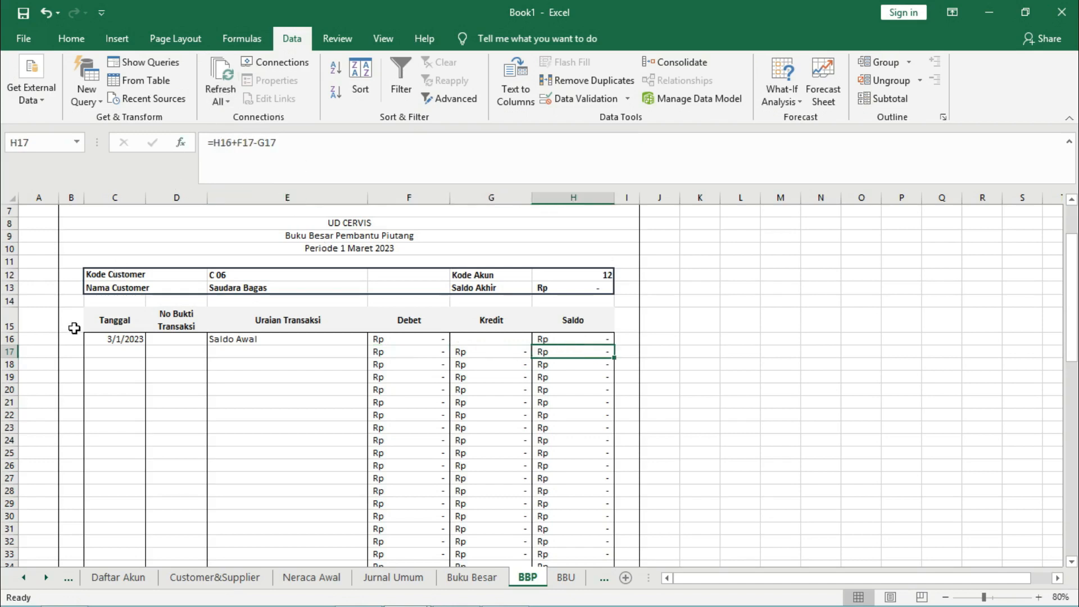
Select the first transaction row's formulas in C17:H17 on the BBP sheet.
click(121, 352)
key(shift+Right)
key(shift+Right)
key(shift+Right)
key(shift+Right)
key(shift+Right)
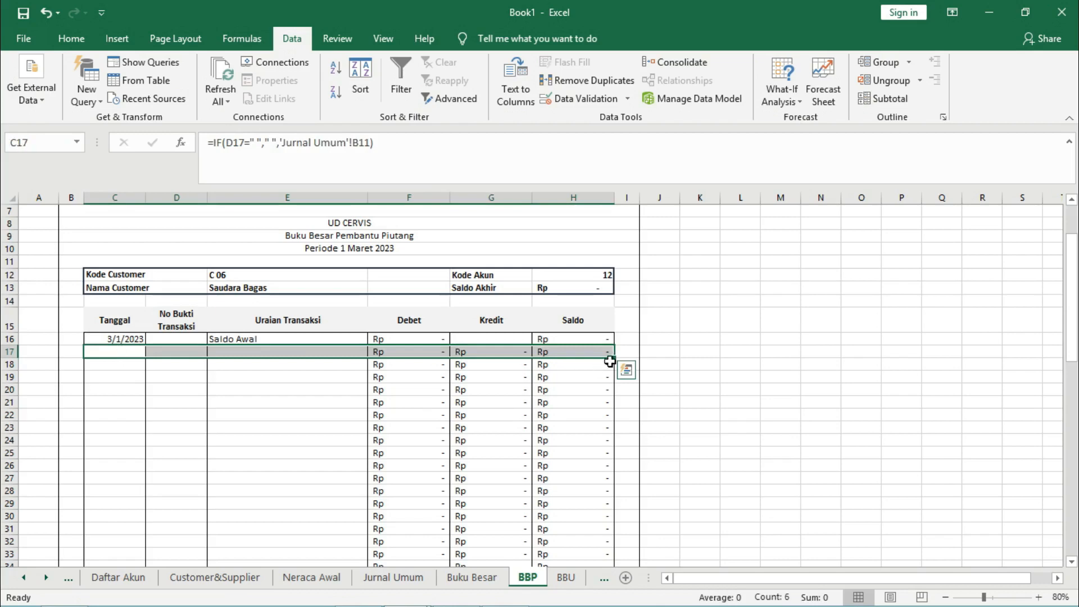
mouse_move(614, 362)
mouse_down()
mouse_move(619, 523)
mouse_move(603, 362)
mouse_move(615, 360)
mouse_up()
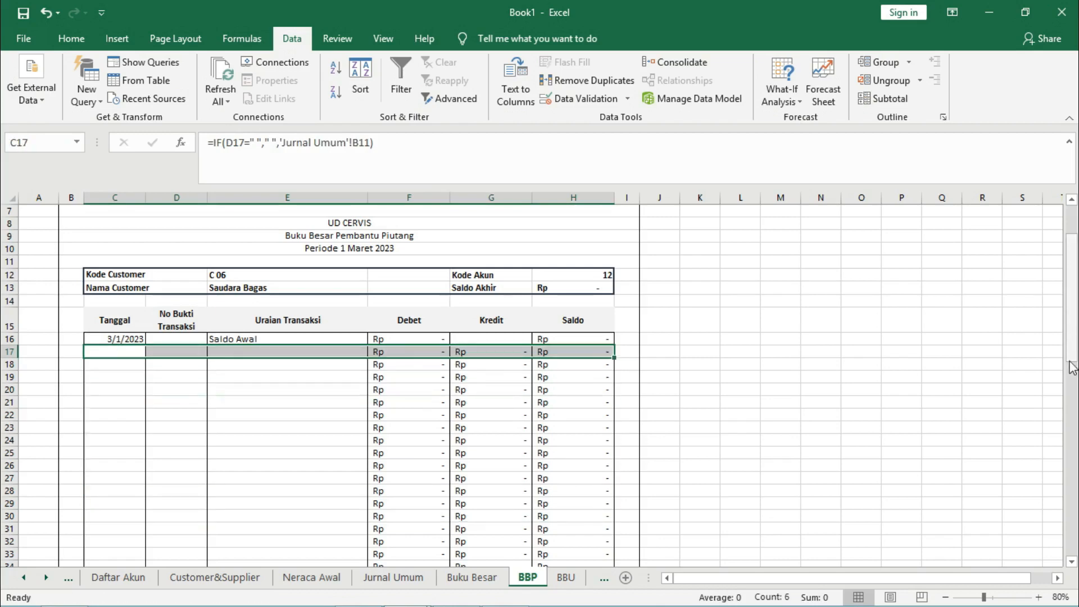
Review the BBP rows down to the Total row and inspect its Kredit and Debet formulas in G53 and F53.
drag(1074, 333, 1073, 458)
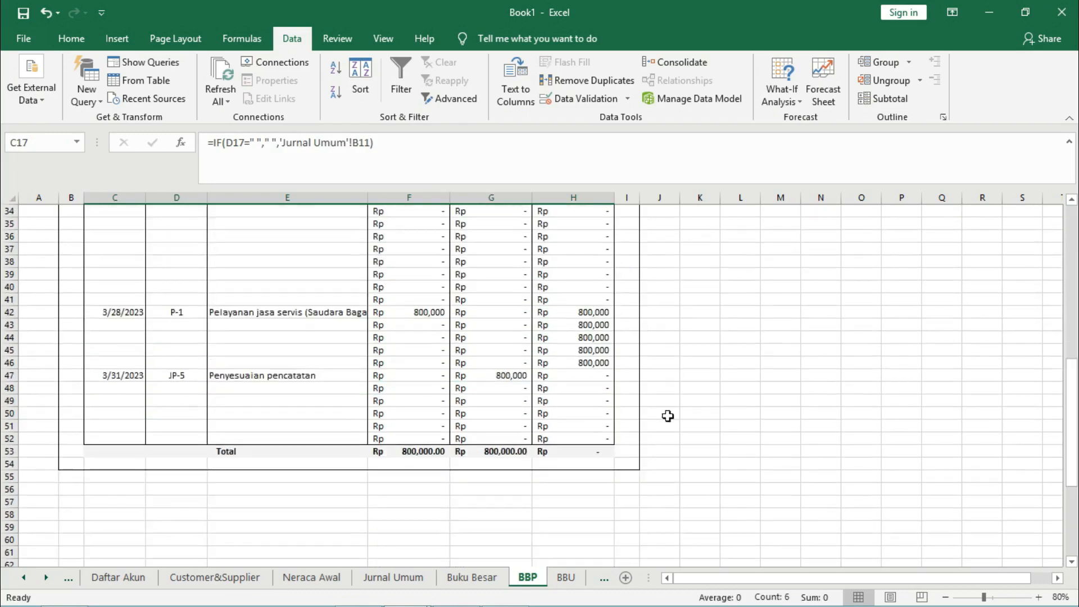
click(513, 450)
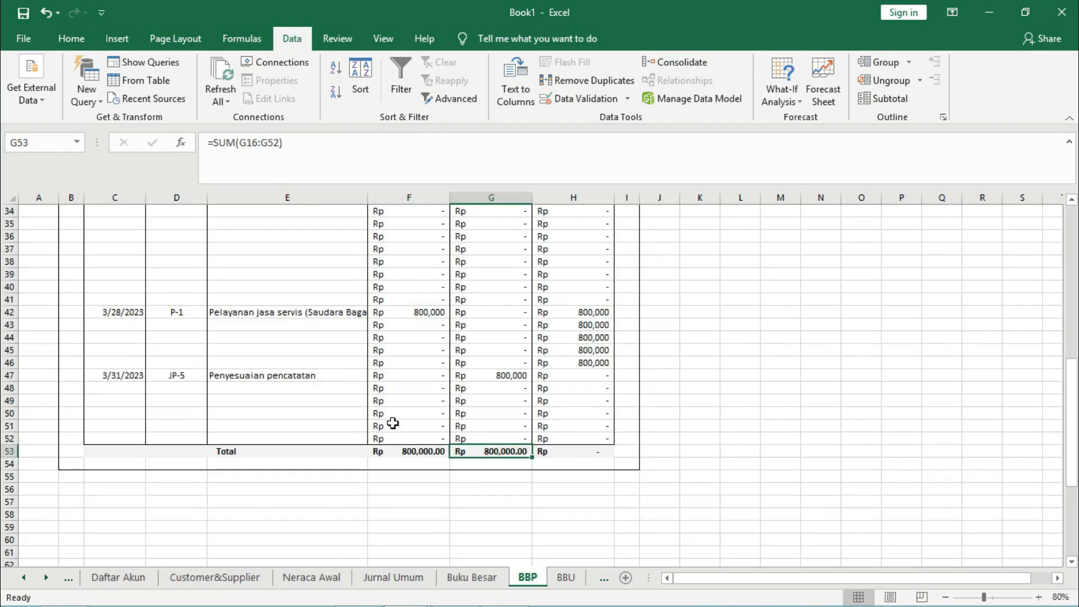
click(395, 447)
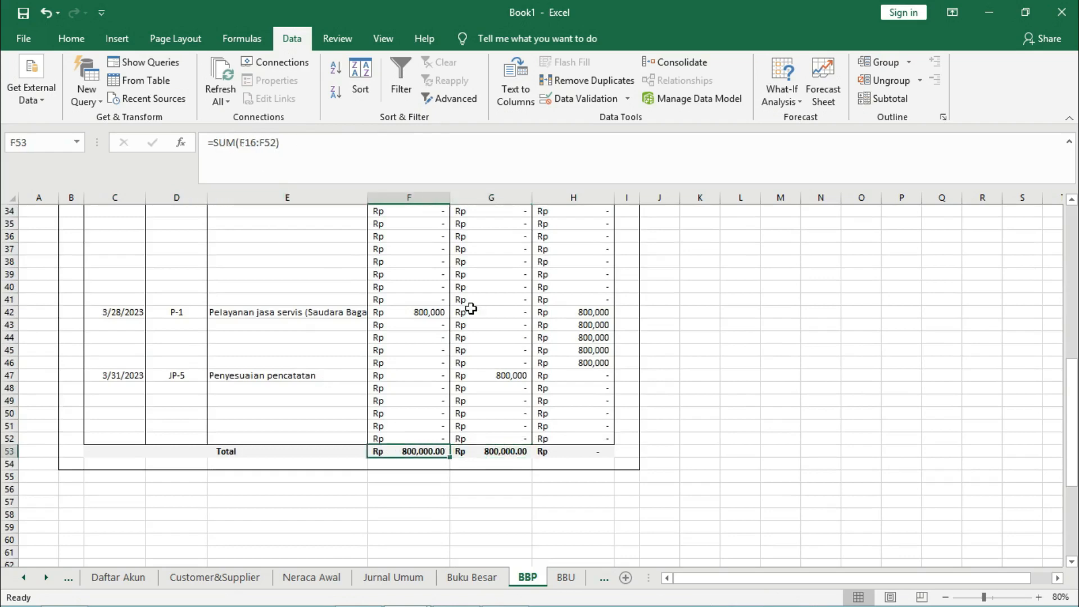
Open the BBU sheet and inspect its Kode Akun cell H12 and Saldo Akhir formula in H13.
drag(1074, 426, 1049, 258)
key(ctrl+Page_Down)
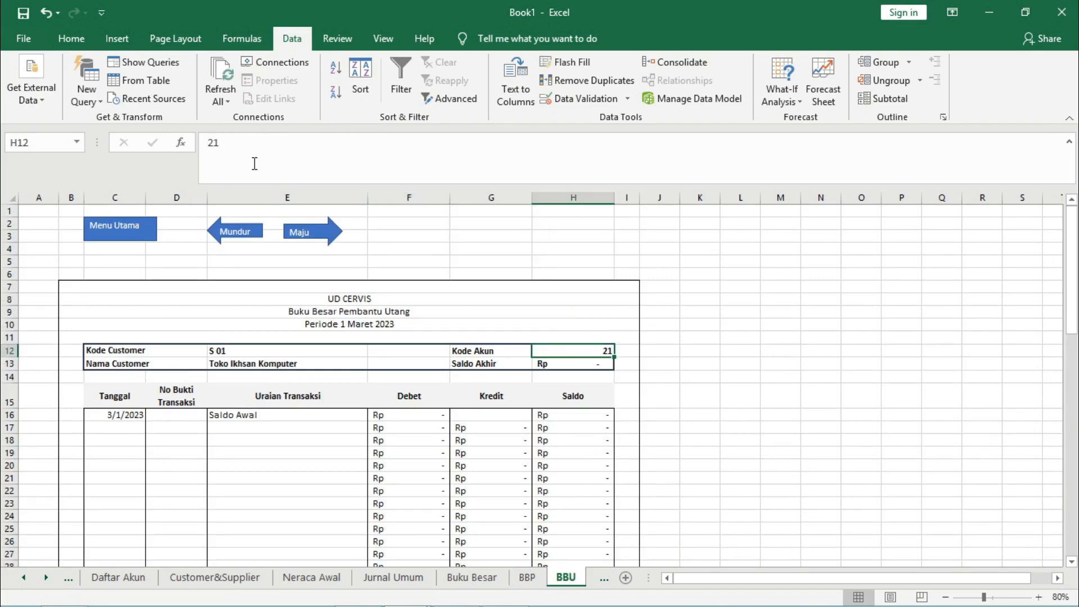
click(569, 362)
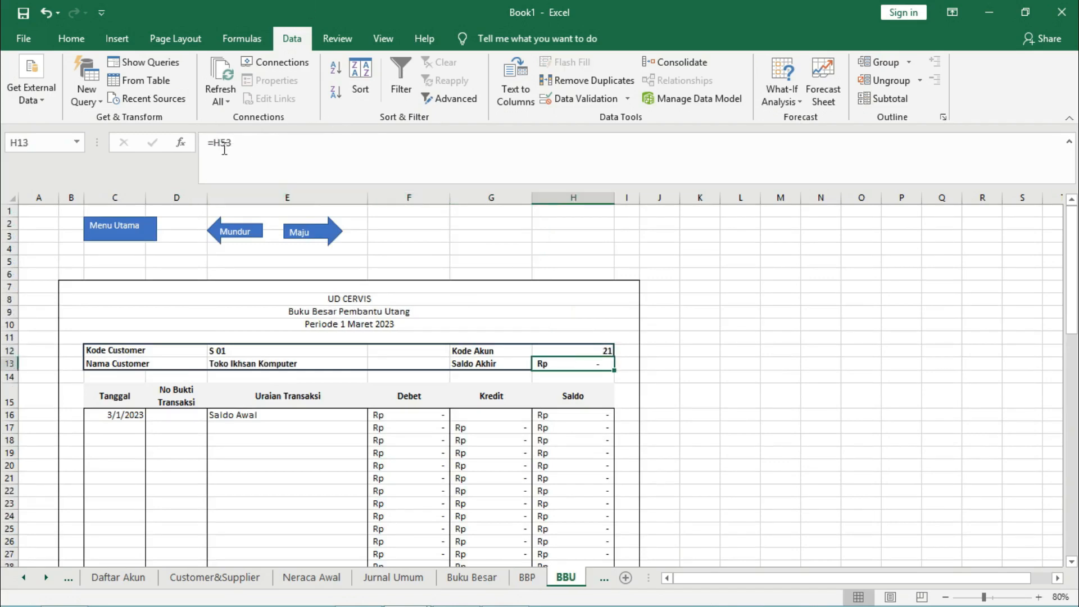
Inspect the Saldo Awal row, C16 through H16, on the BBU sheet and recheck the Debet lookup formula in F16.
click(120, 416)
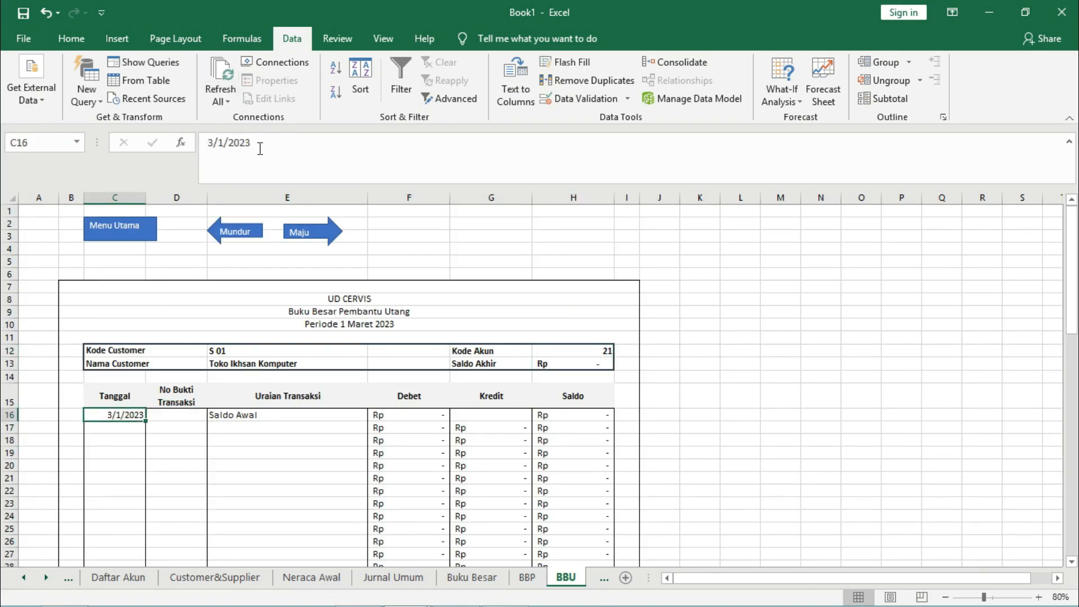
click(162, 414)
key(Right)
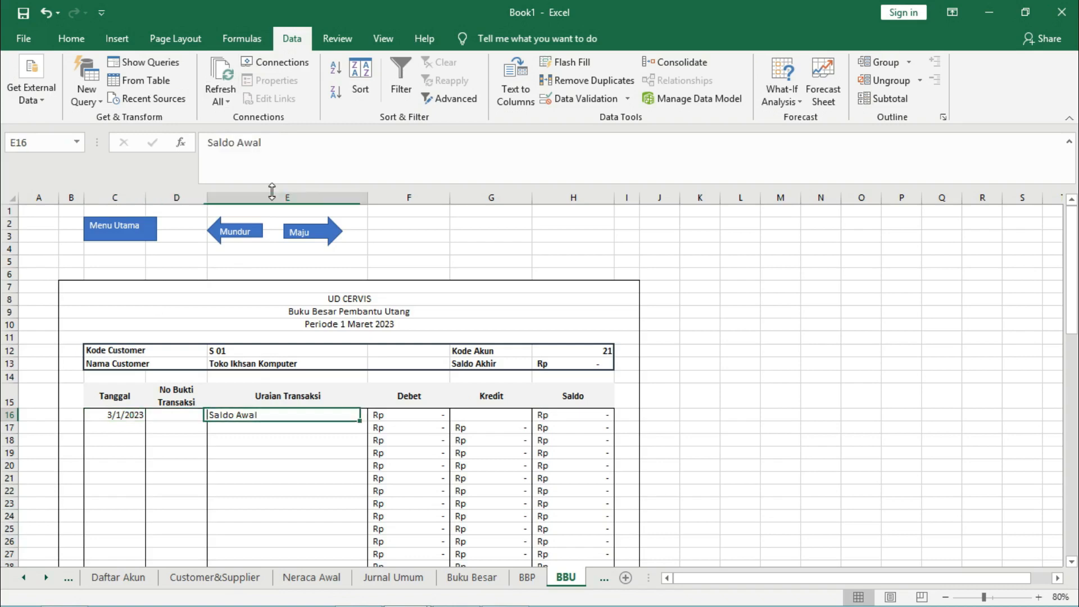
key(Right)
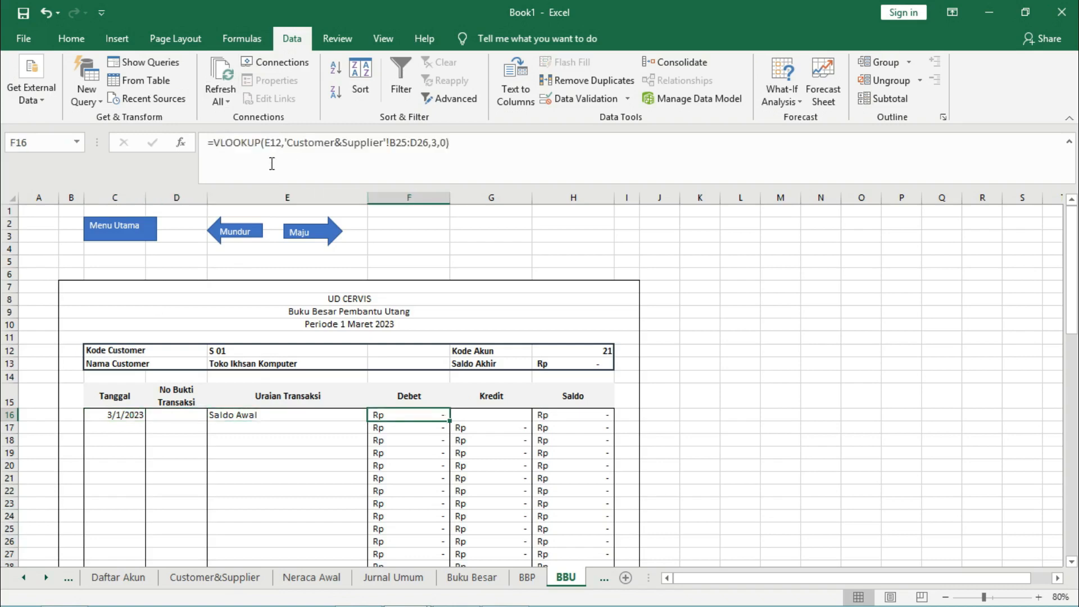
key(Right)
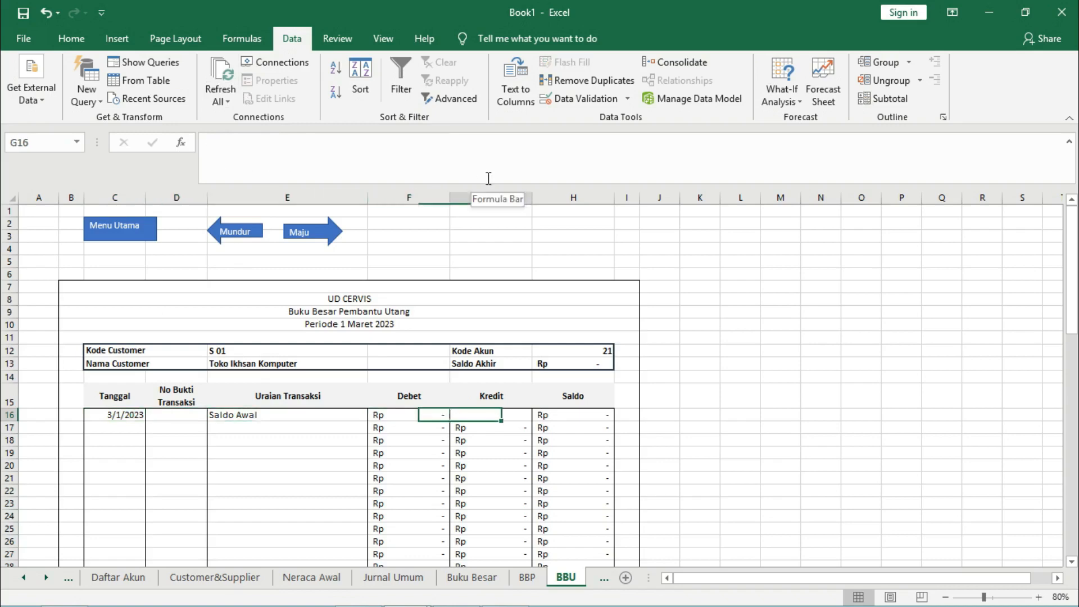
key(Right)
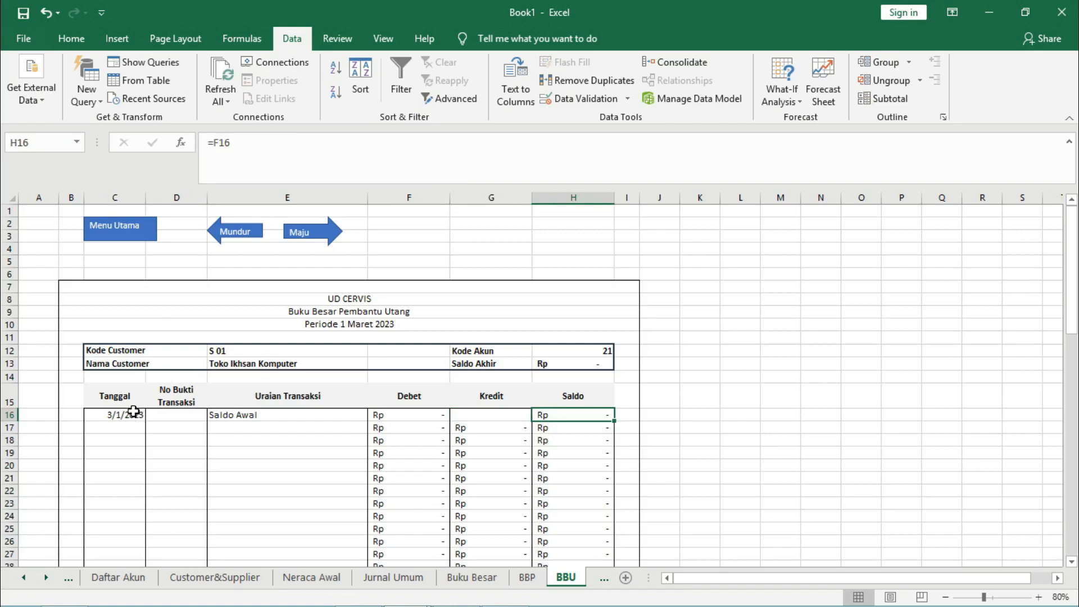
click(413, 415)
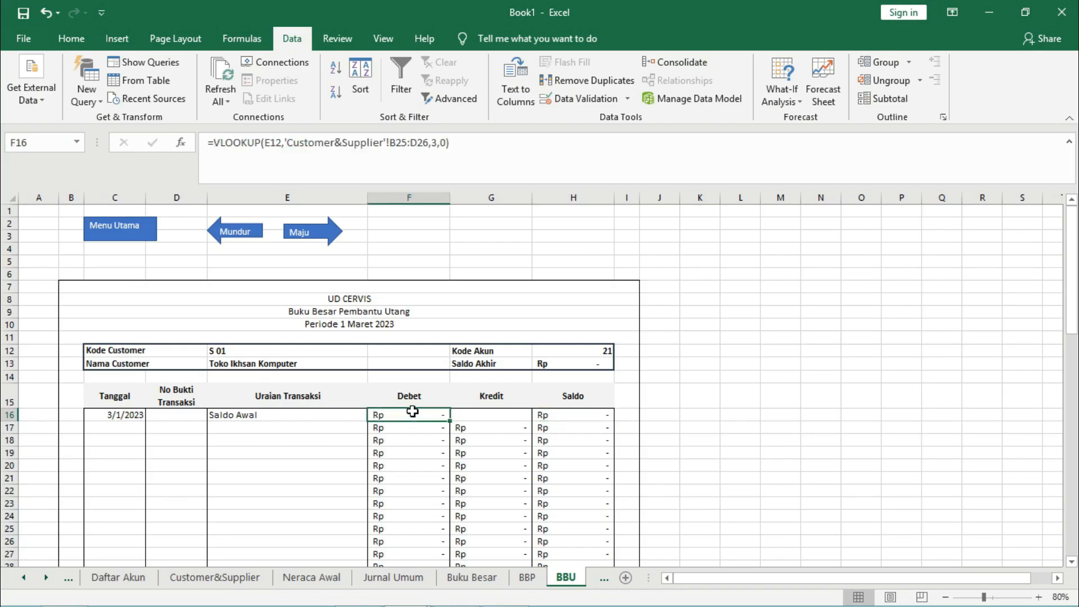
Inspect the first transaction row's formulas in C17 through H17 on the BBU sheet.
click(140, 429)
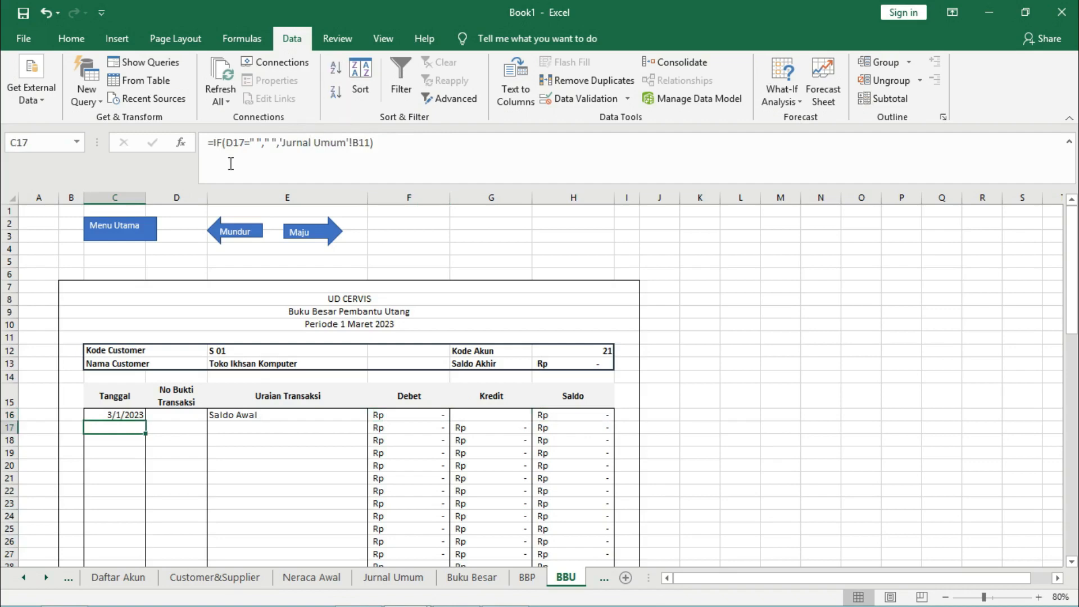
key(Right)
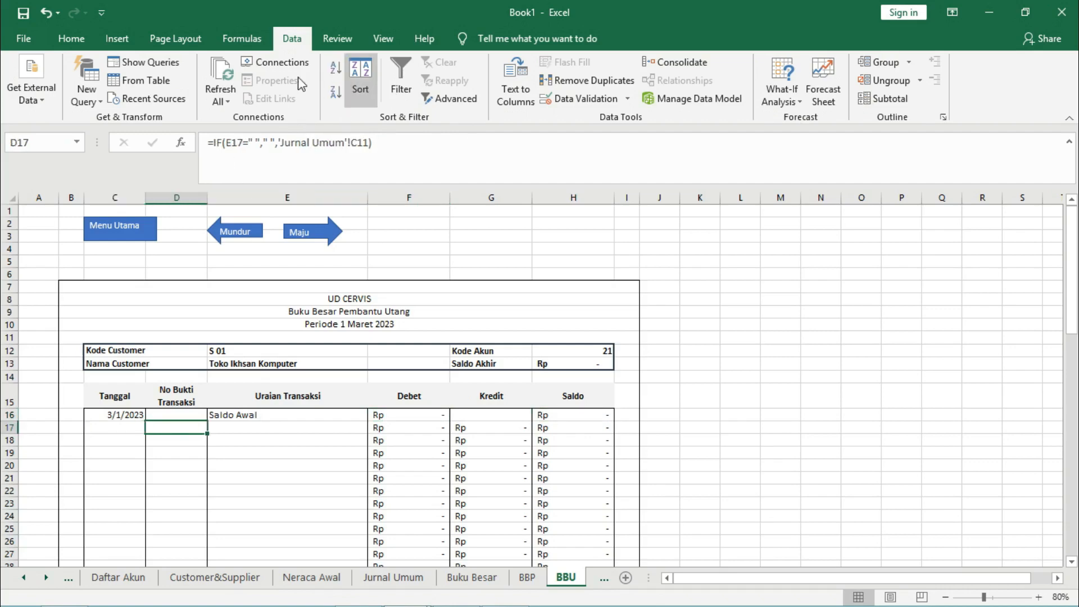
key(Right)
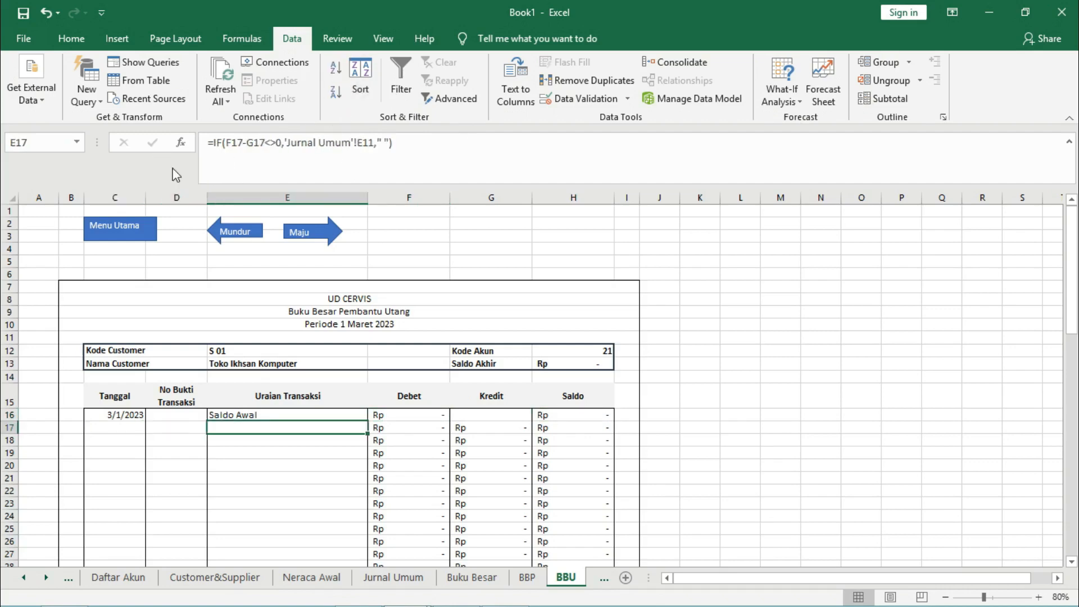
key(Right)
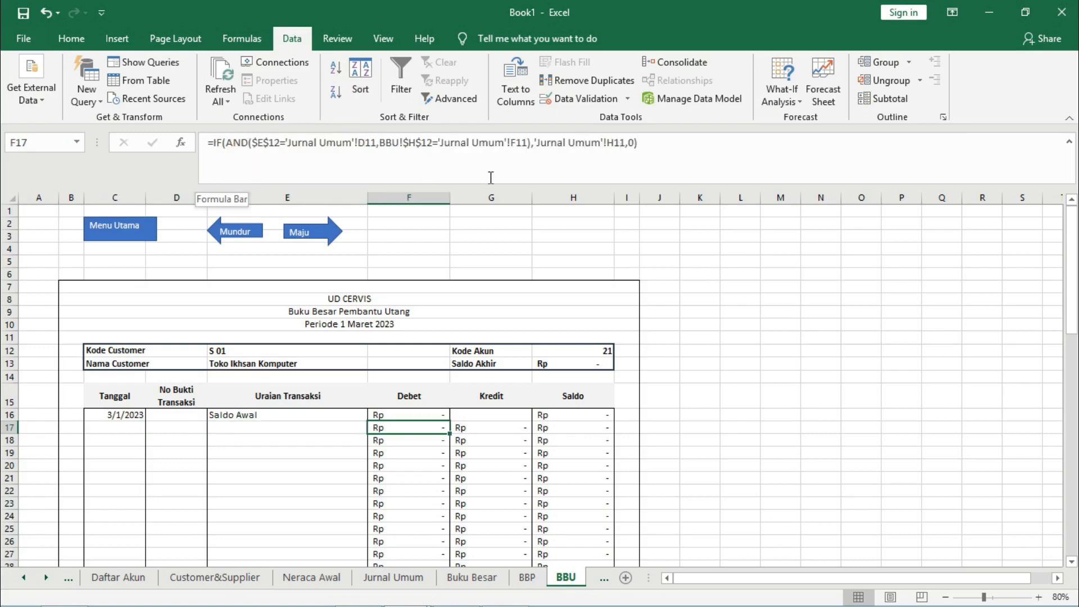
key(Right)
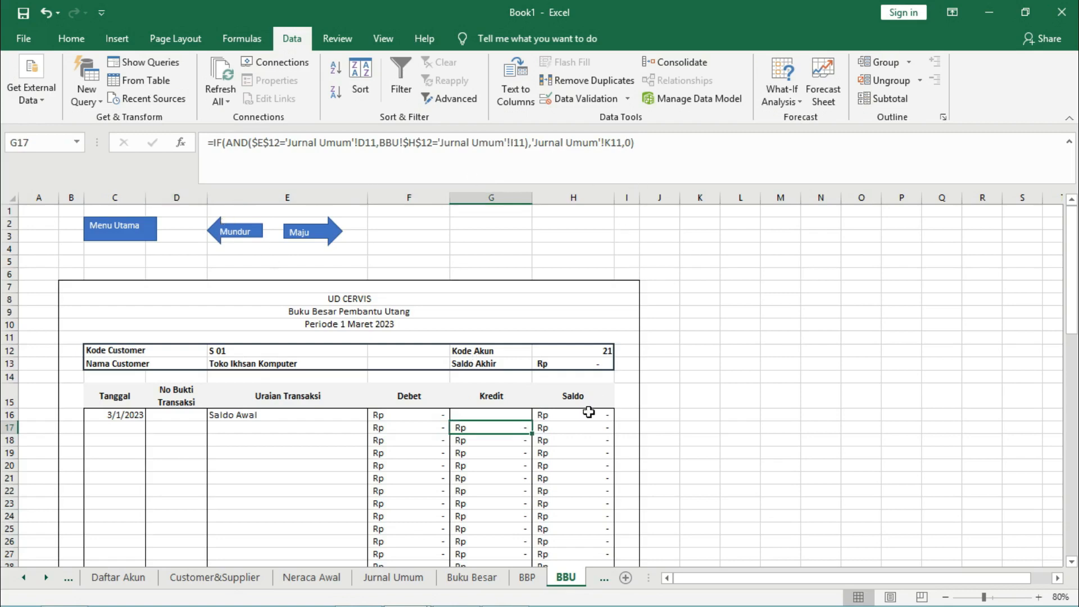
click(583, 433)
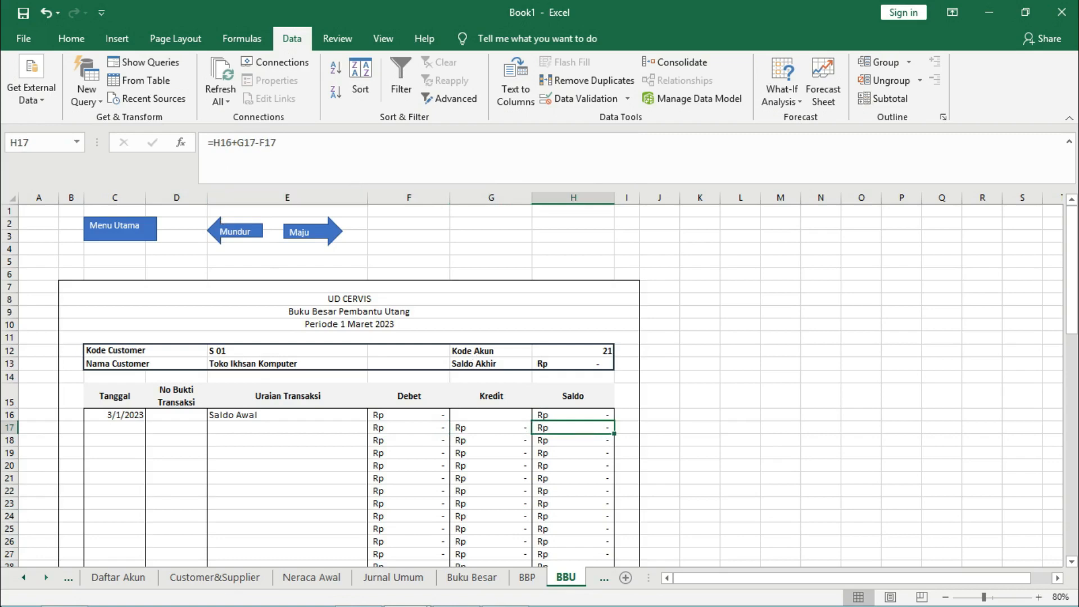
Set the Kode Customer in E12 on the BBU sheet to S 02.
click(45, 579)
click(45, 579)
click(45, 579)
click(45, 579)
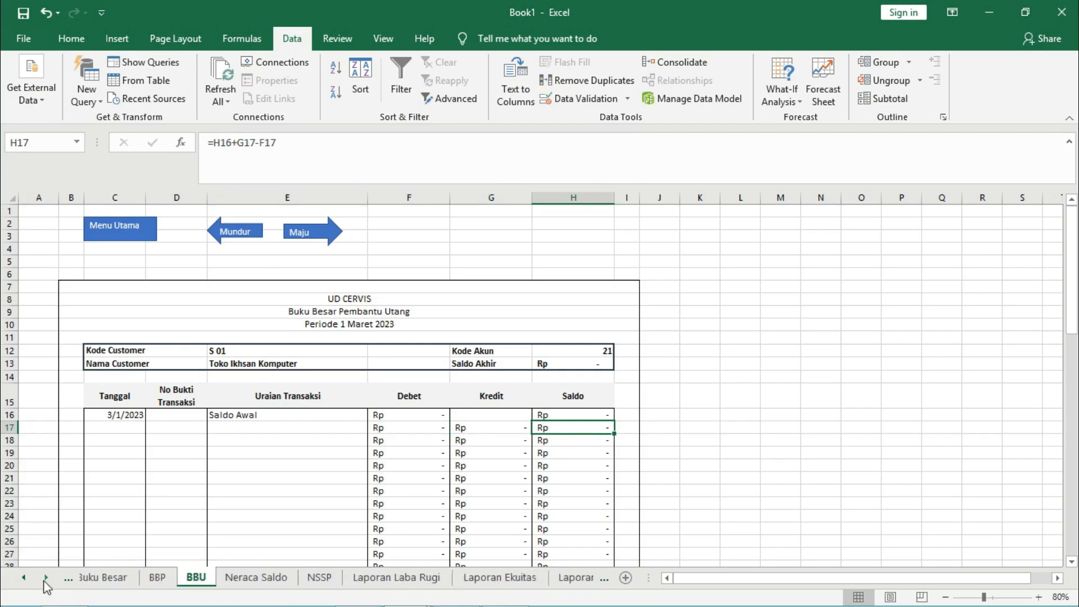
click(45, 579)
click(45, 579)
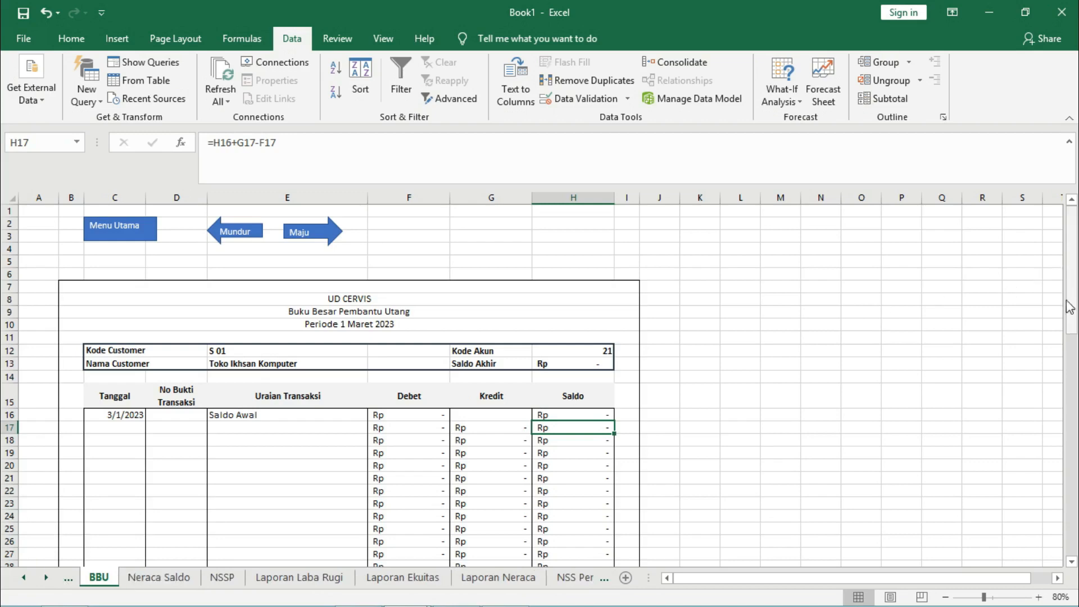
drag(1070, 308, 1046, 298)
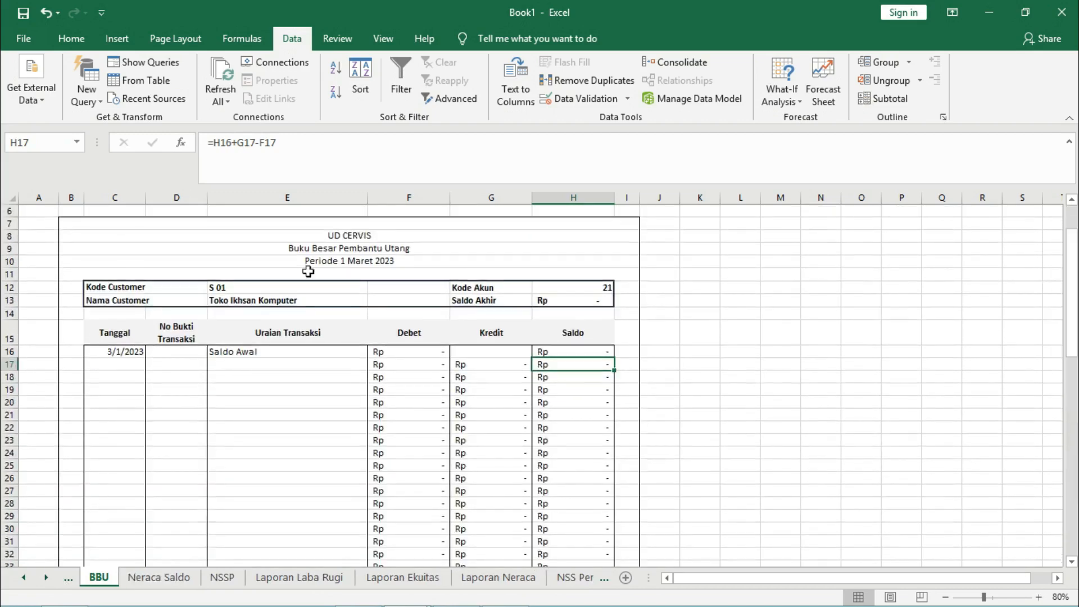
click(285, 288)
click(372, 290)
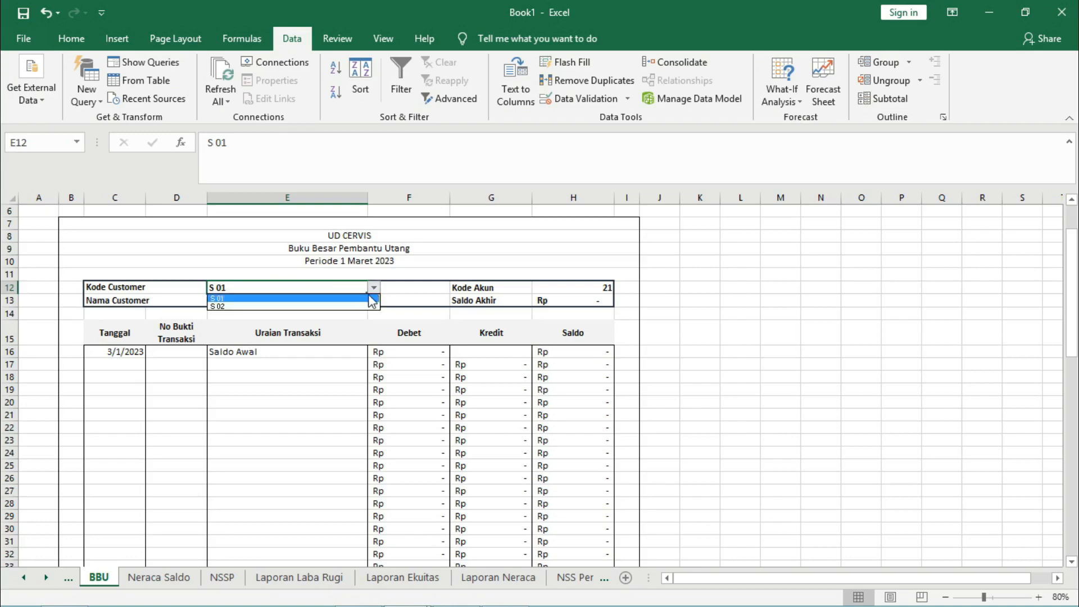
click(335, 308)
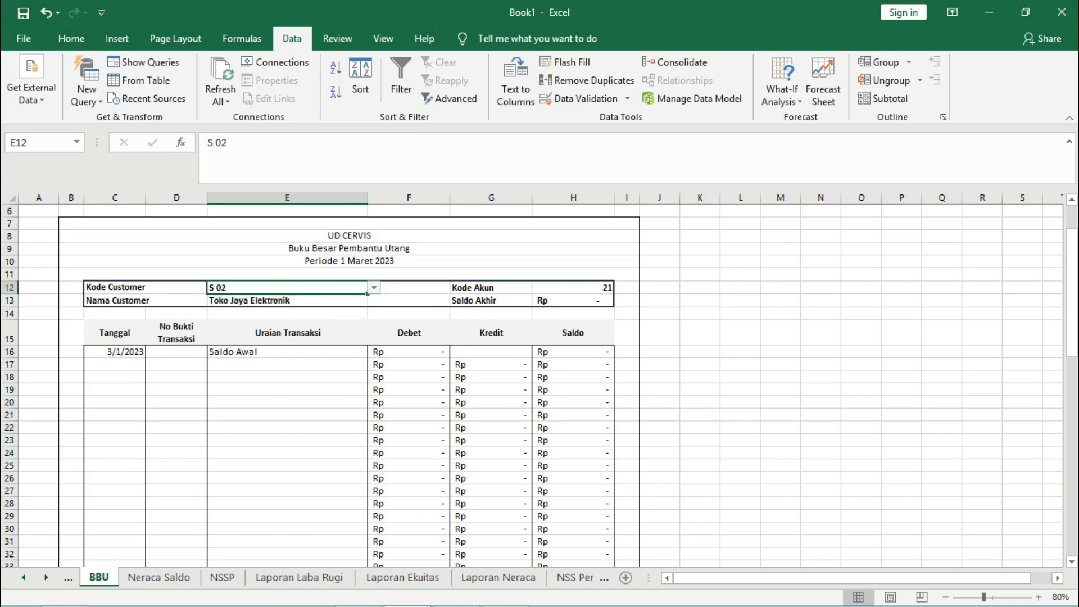
Open the Neraca Saldo sheet and inspect the Kas row's formulas in C14 through F14.
drag(1071, 265, 1032, 208)
click(145, 577)
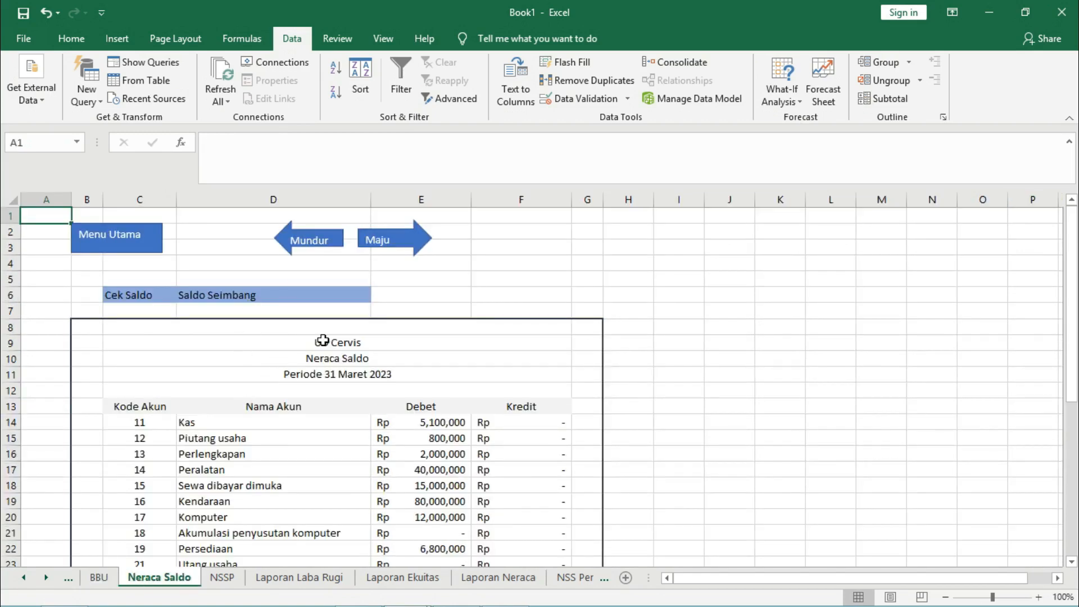
click(140, 421)
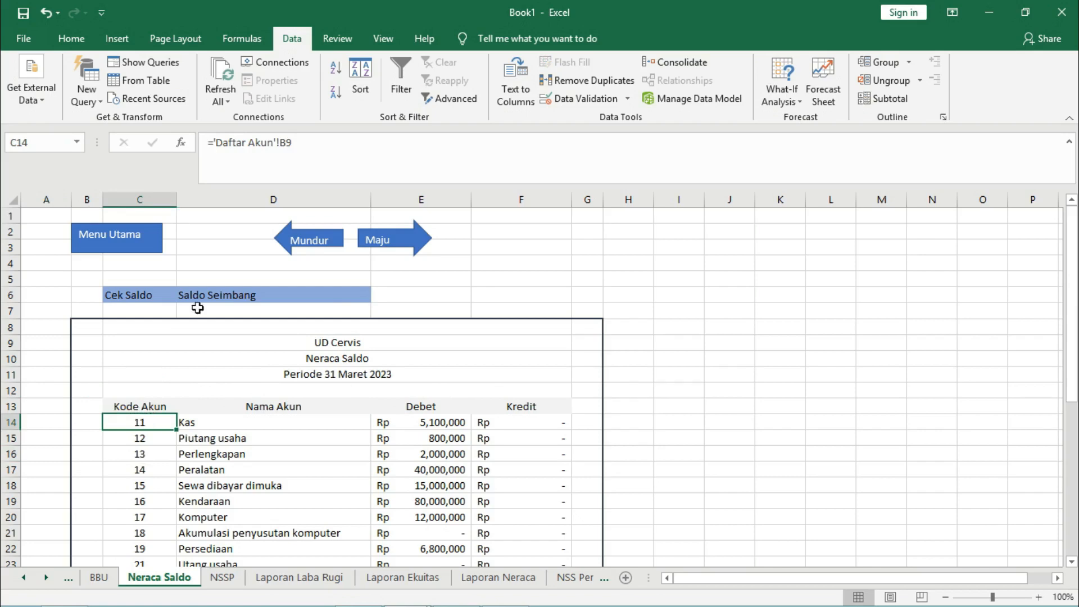
click(144, 435)
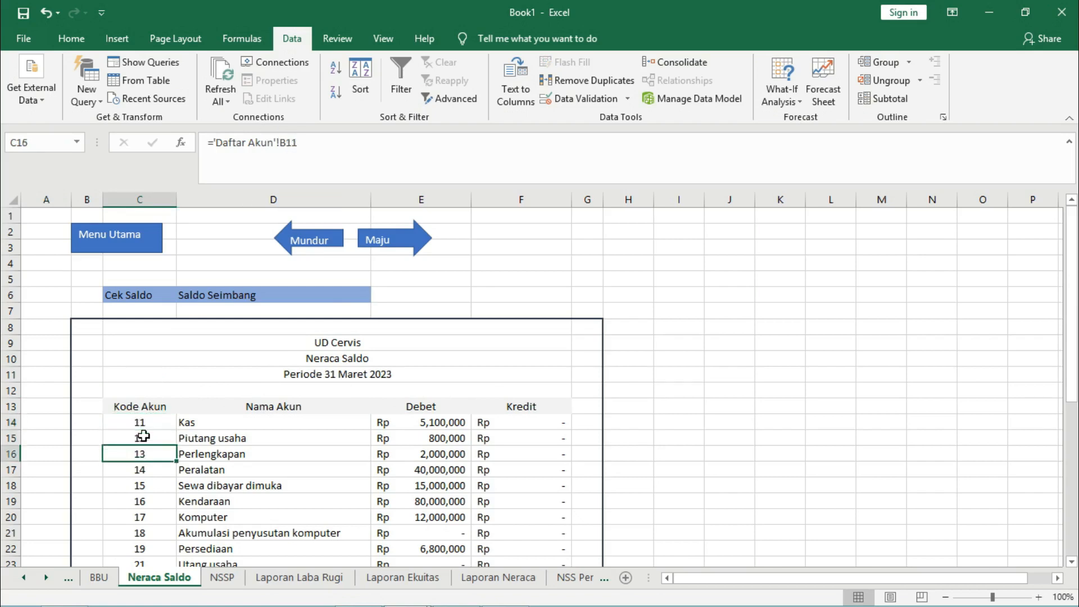
key(Up)
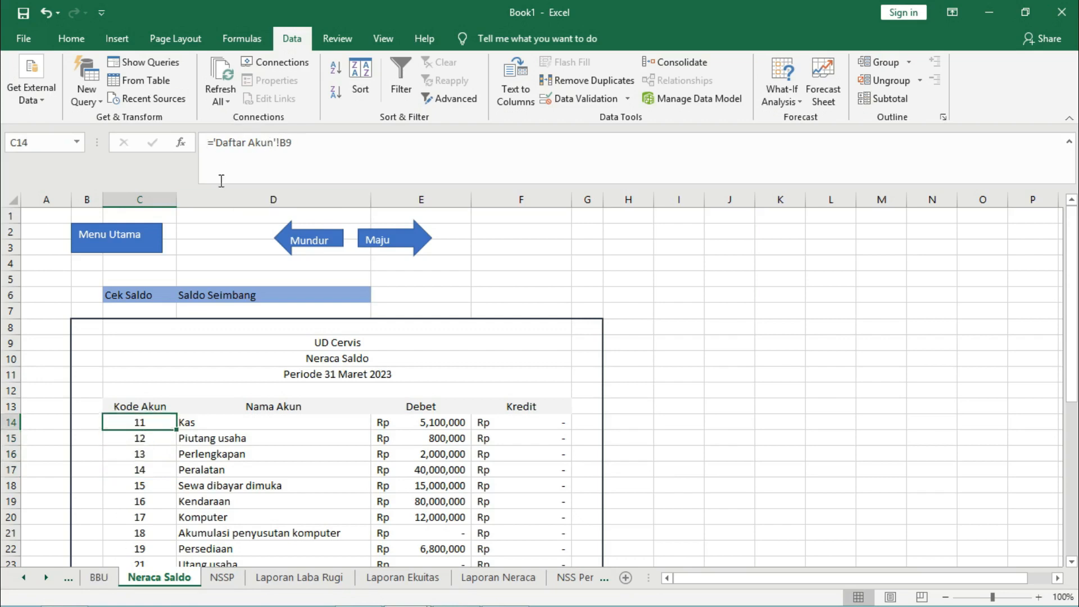
click(194, 421)
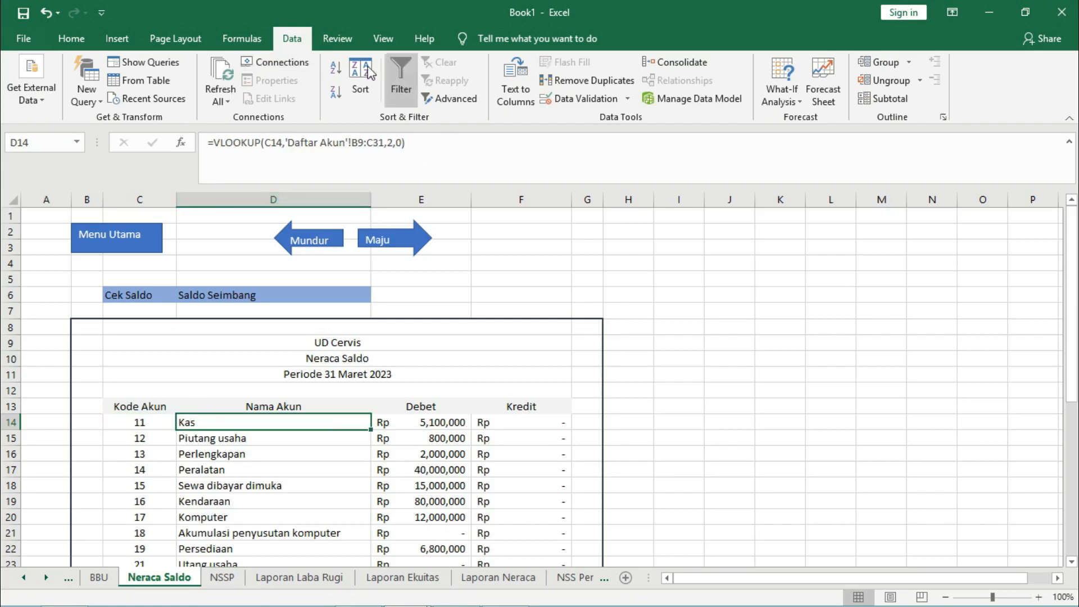
click(429, 421)
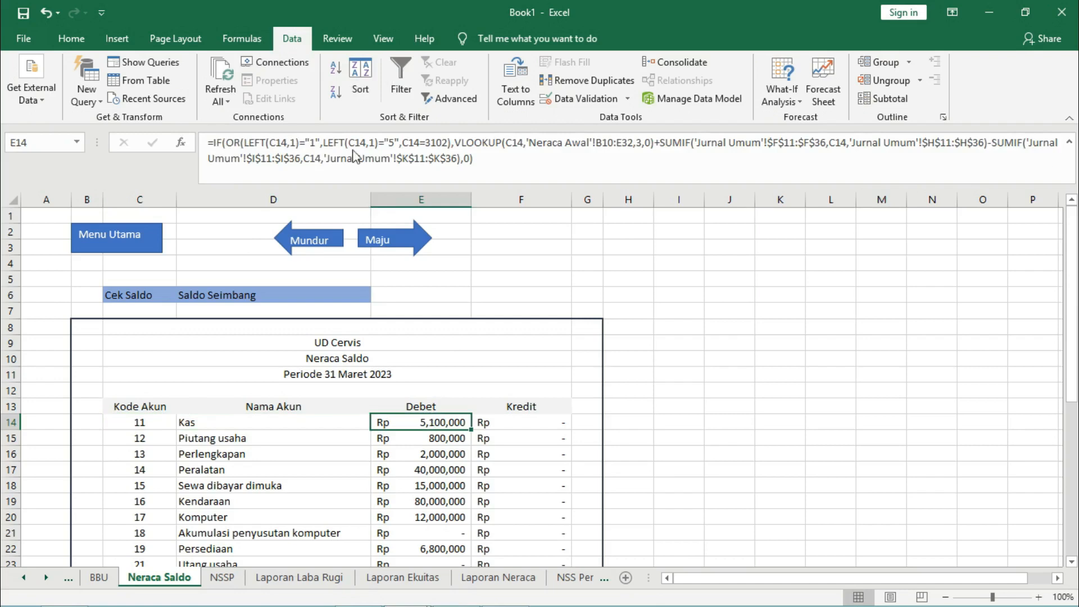
click(501, 420)
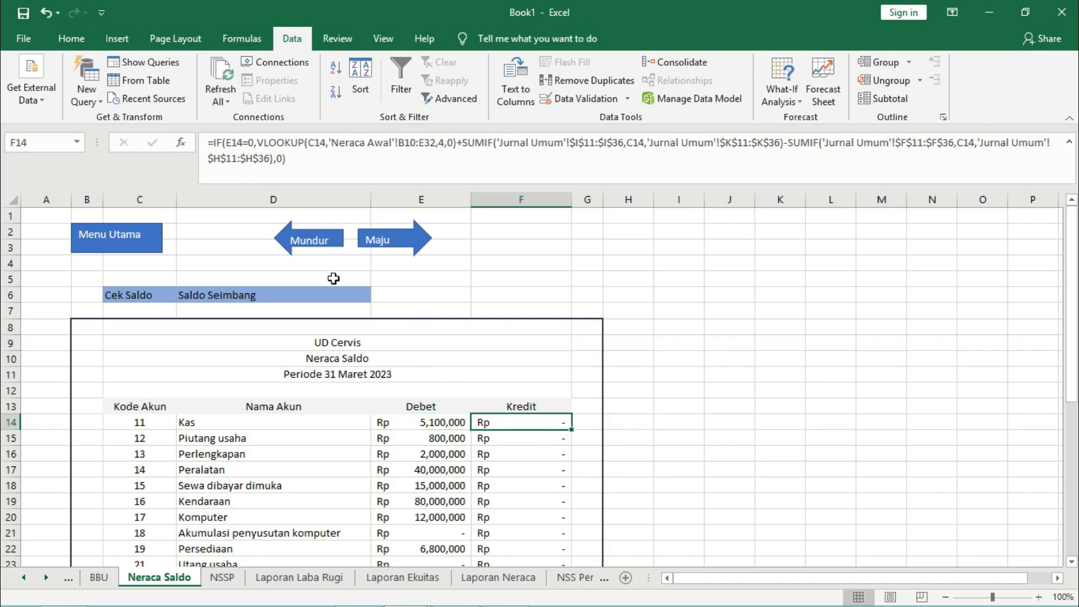
Fill the Nama Akun, Debet and Kredit formulas from D14:F14 down through row 36 of the Neraca Saldo.
click(414, 422)
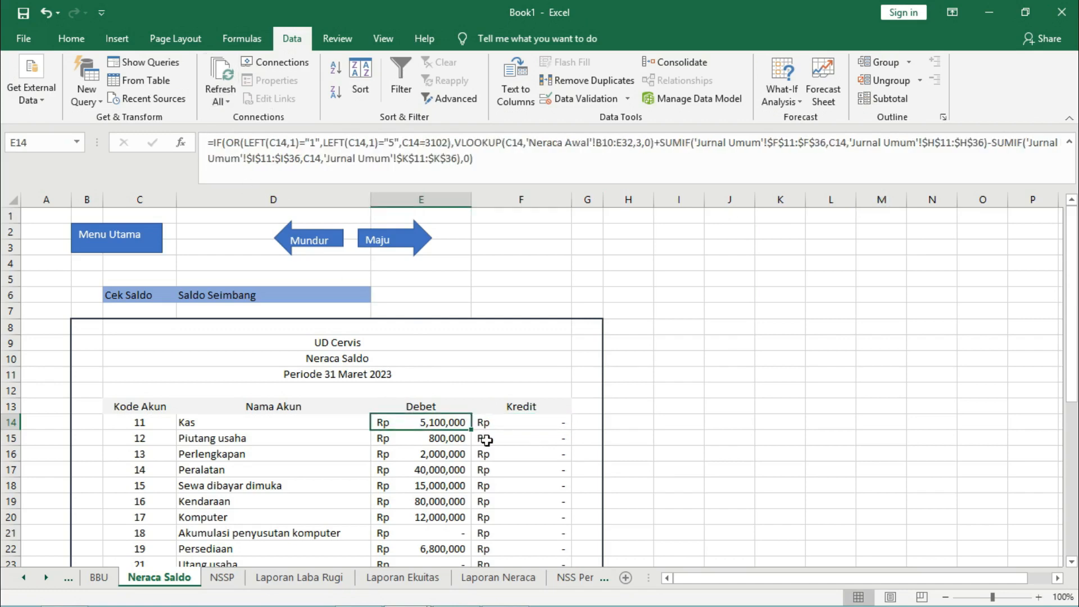
key(shift+Right)
key(Left)
key(Left)
key(Right)
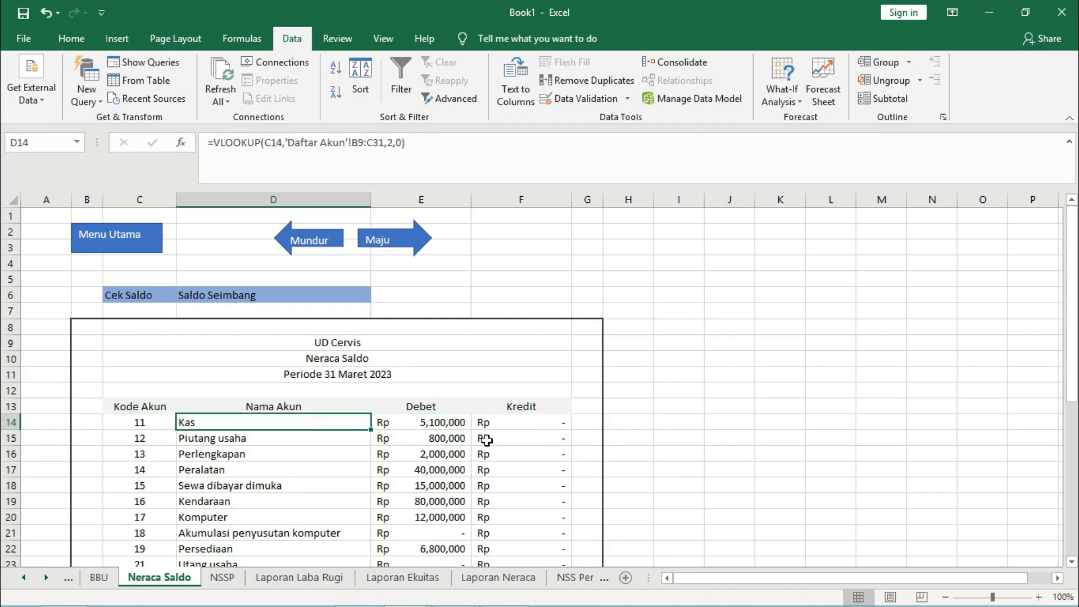
key(shift+Right)
key(shift+Right)
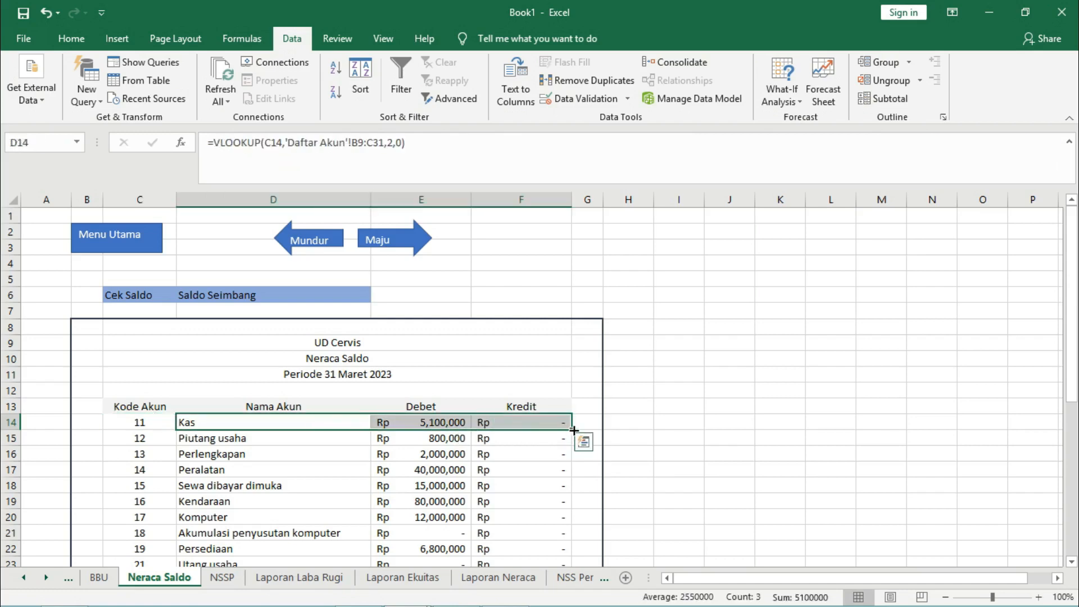
drag(574, 430, 543, 590)
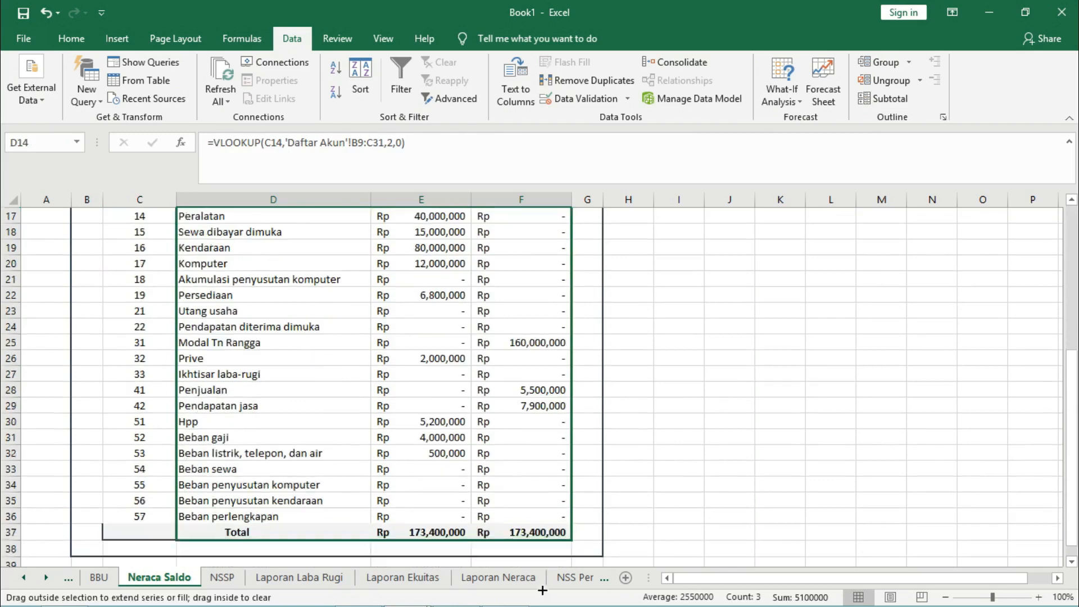
drag(542, 591, 532, 517)
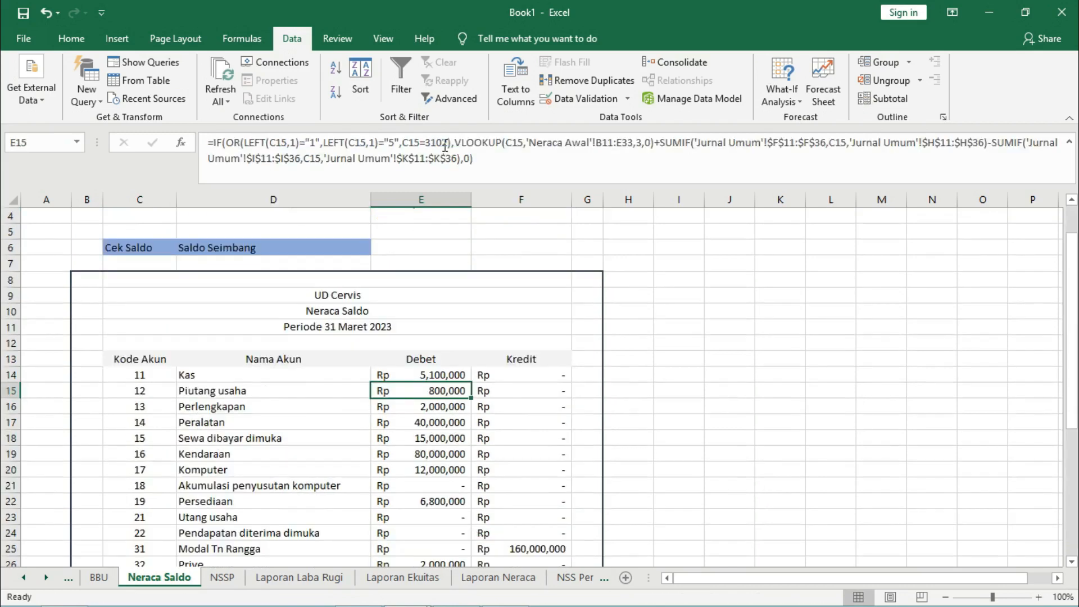
Set the account code condition in E14's Debet formula to C14=32 and fill E14:F14 down through row 36.
key(Up)
key(shift+Right)
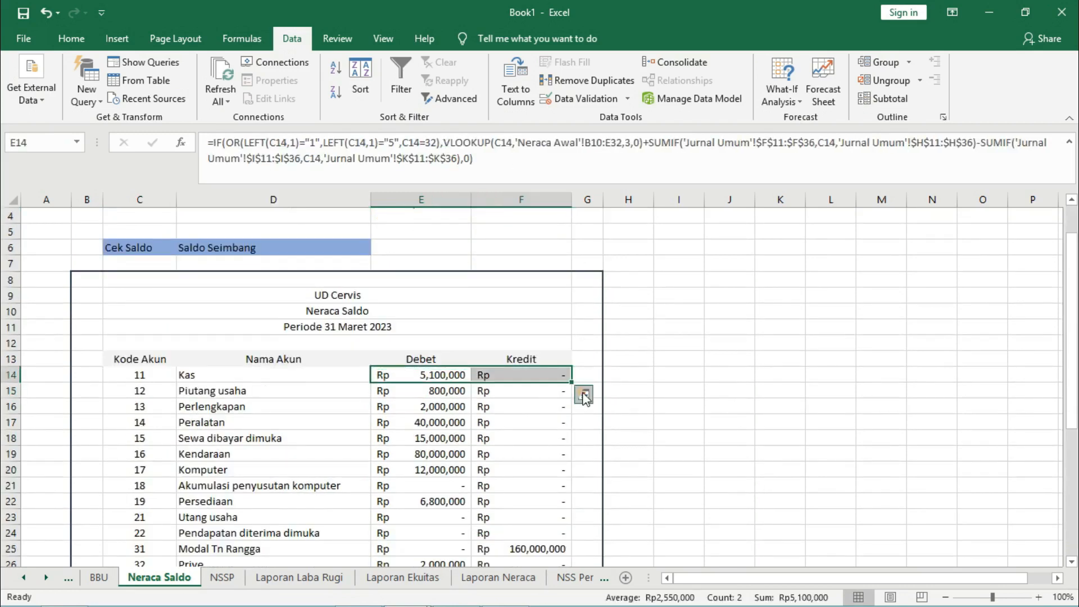
drag(572, 382, 531, 522)
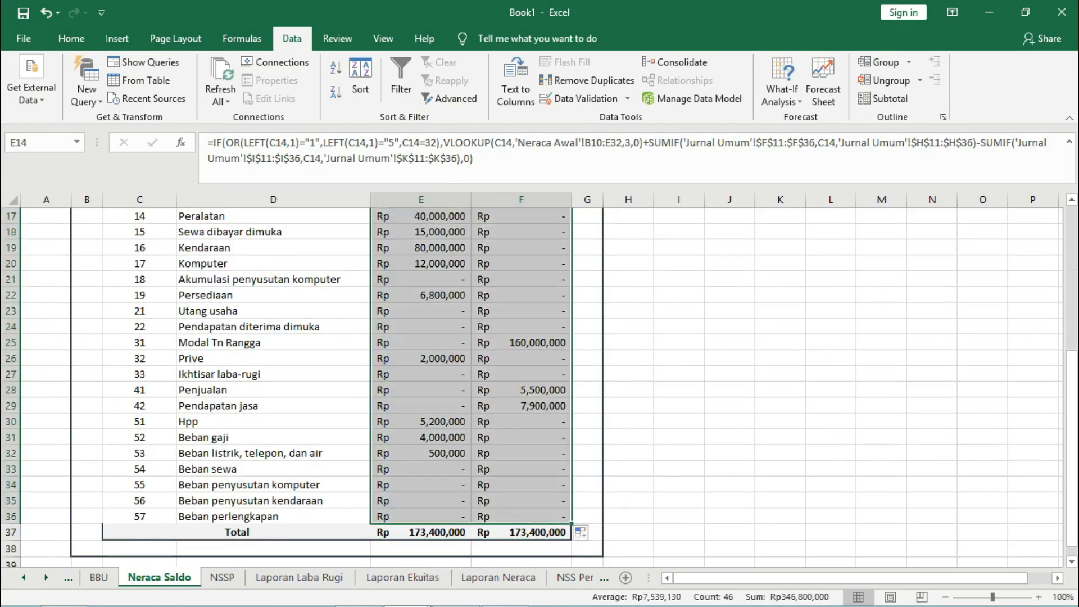
Recheck the formulas in D14 and E14 and inspect the period heading formula in C11.
drag(1072, 370, 1072, 355)
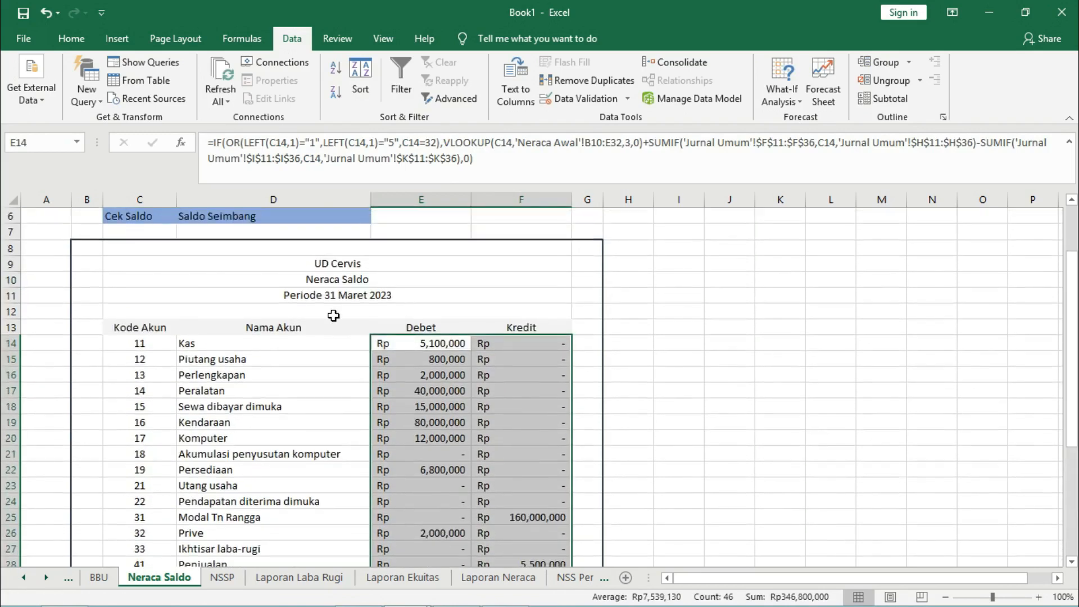
click(285, 340)
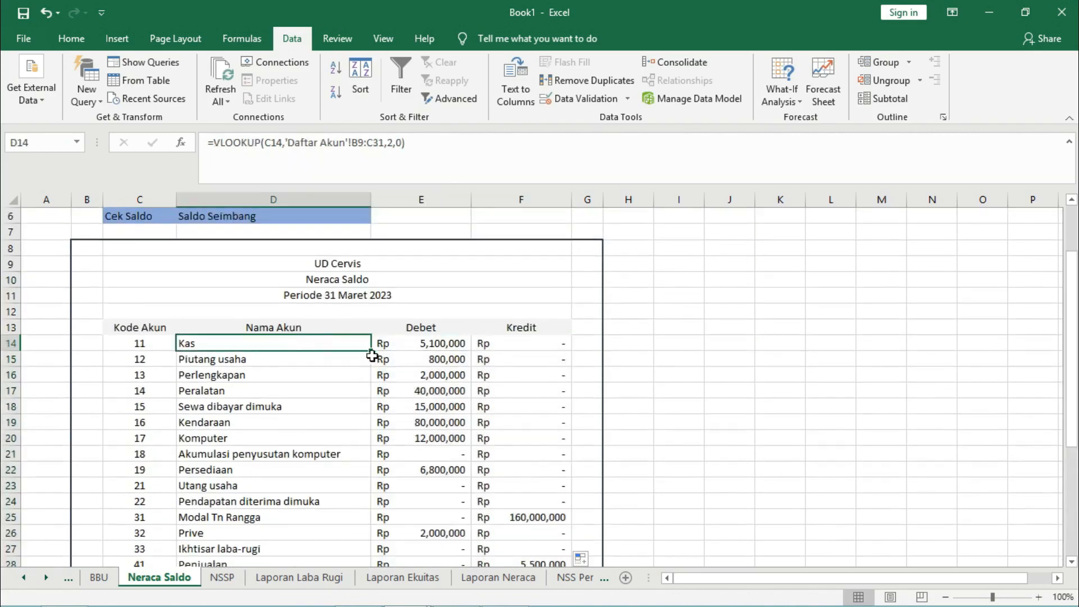
key(Right)
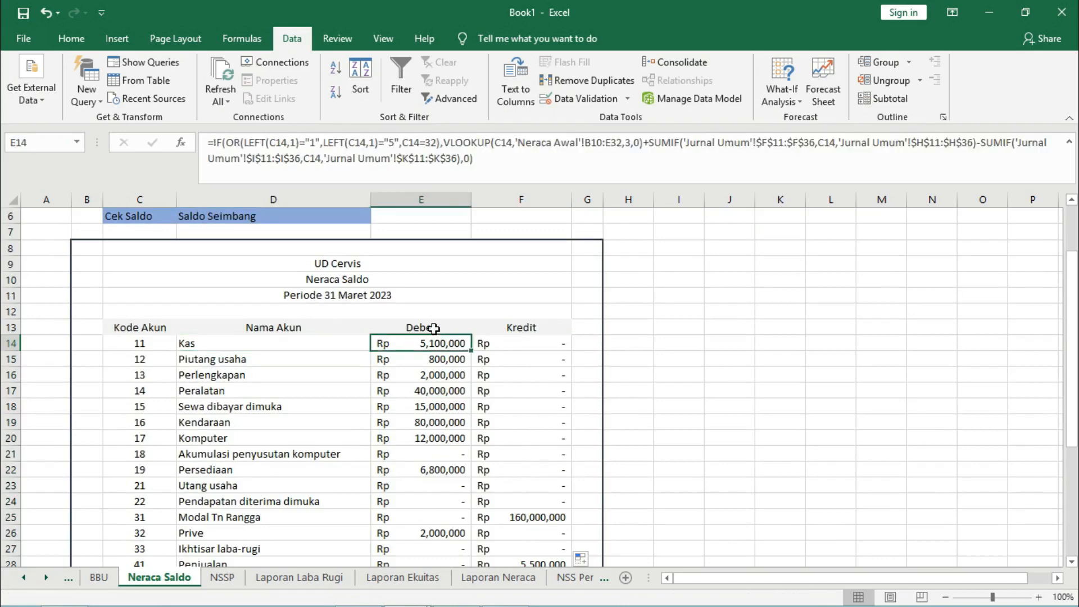
key(Left)
key(Left)
key(Up)
key(Up)
key(Up)
key(Up)
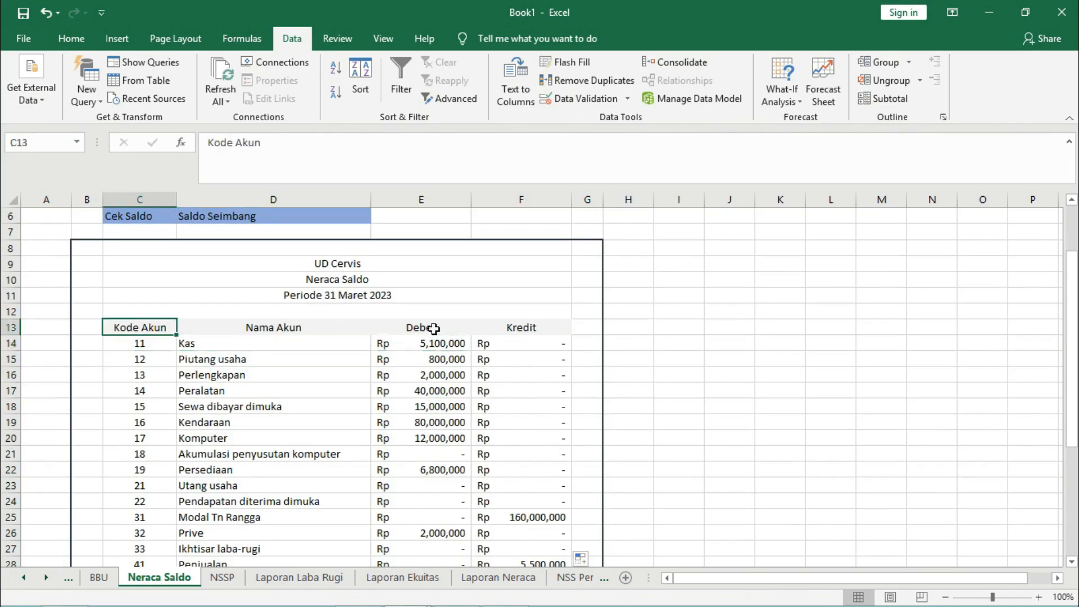
key(Down)
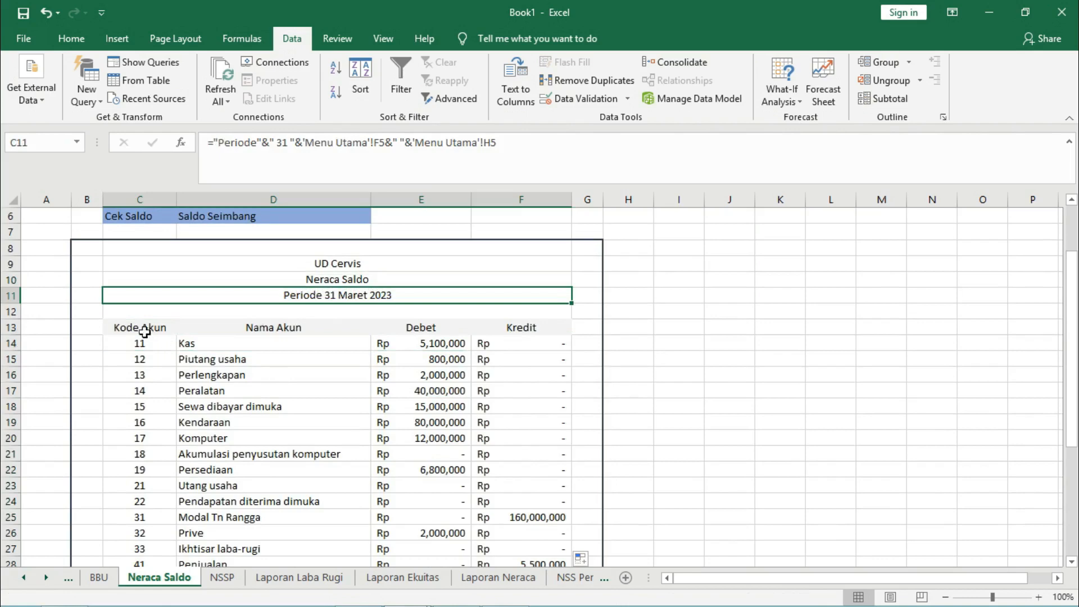
Review the Kas row's Nama Akun, Debet and Kredit formulas in D14, E14 and F14.
key(Down)
key(Down)
key(Down)
key(Right)
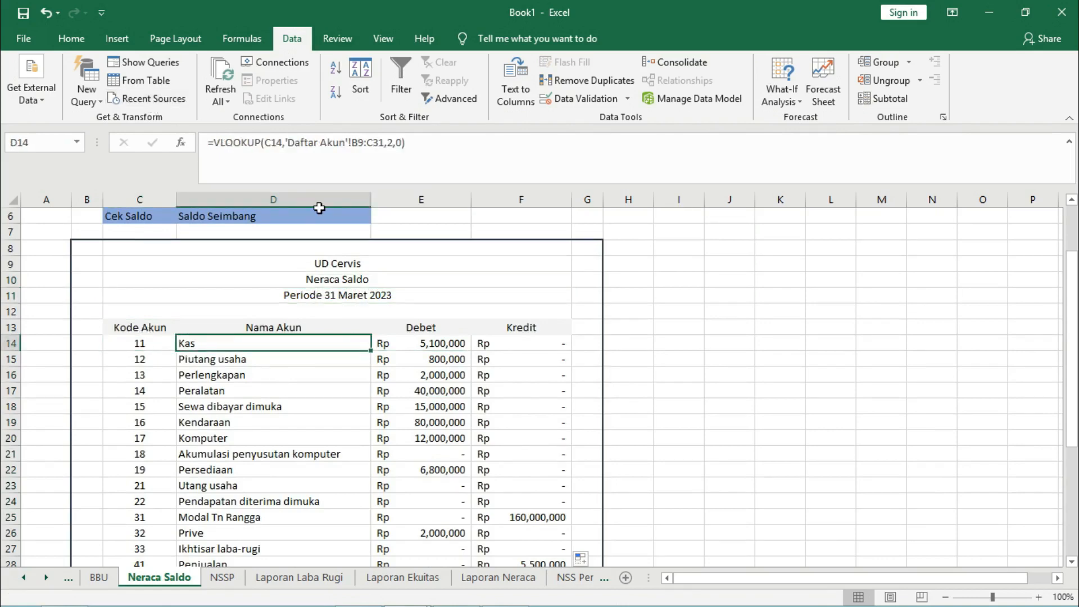
key(Right)
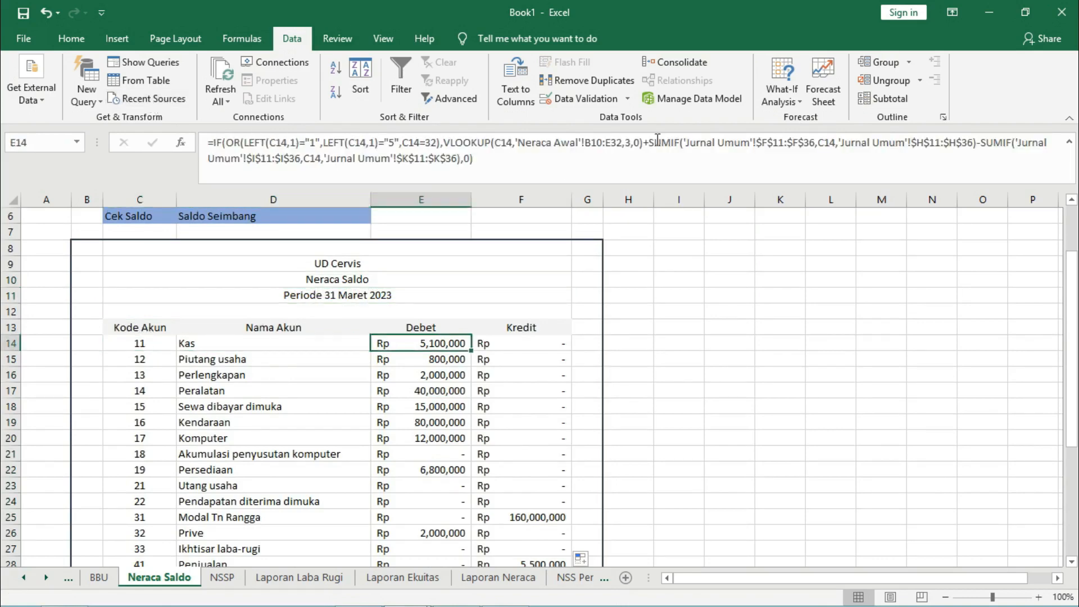
key(Right)
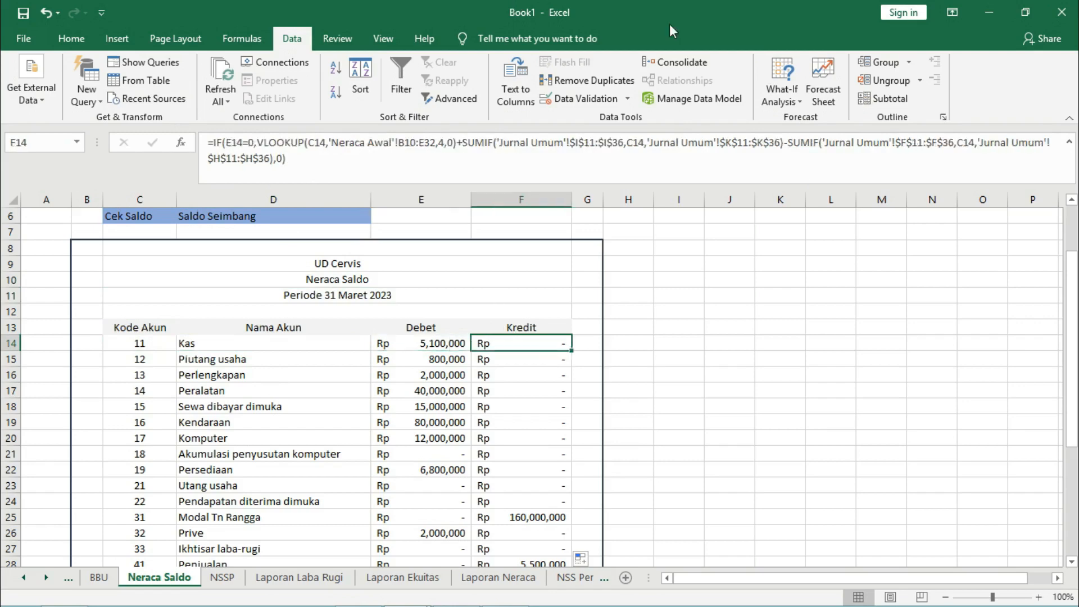
Select the account rows D14:F36 and inspect the Total row's Debet and Kredit formulas in E37 and F37.
mouse_move(260, 340)
mouse_down()
mouse_move(563, 345)
mouse_move(562, 554)
mouse_move(535, 557)
mouse_move(522, 525)
mouse_up()
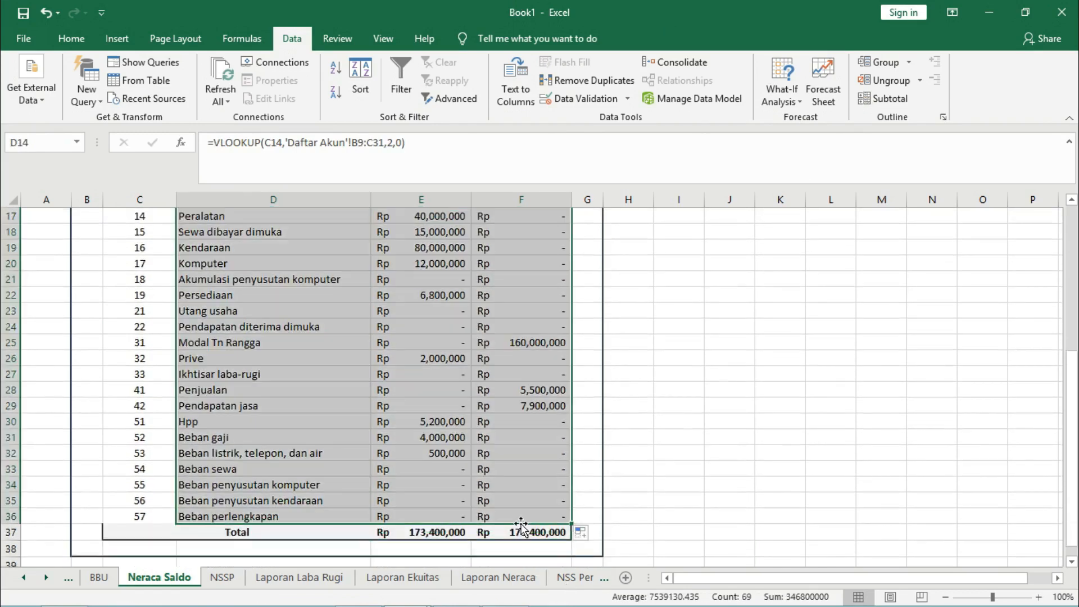
click(443, 532)
key(Right)
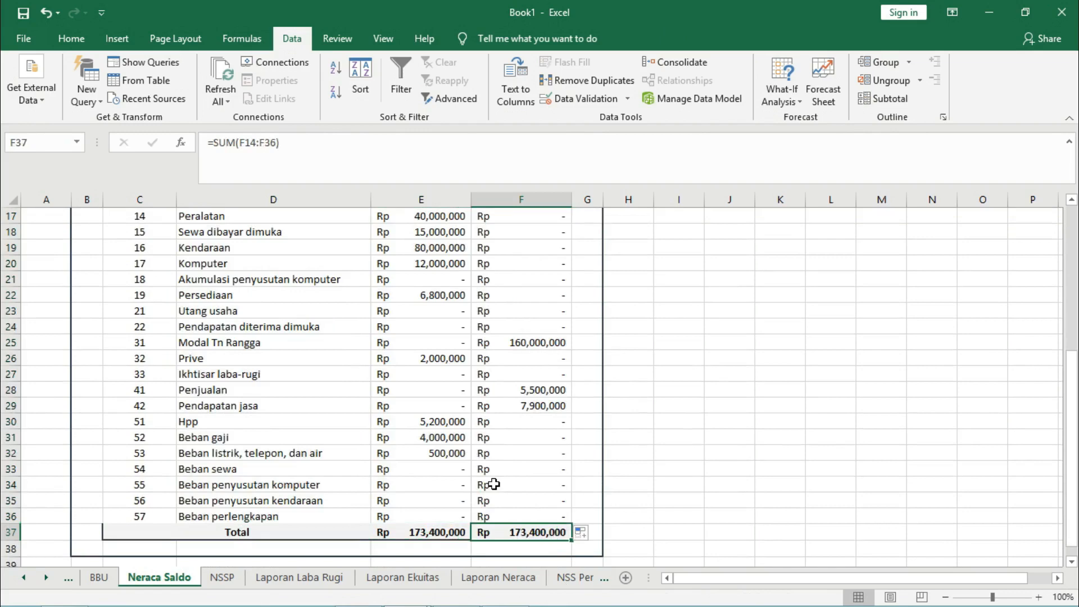
Inspect the Cek Saldo balance-check formula in D6 of the Neraca Saldo sheet against the Total row it refers to.
click(227, 578)
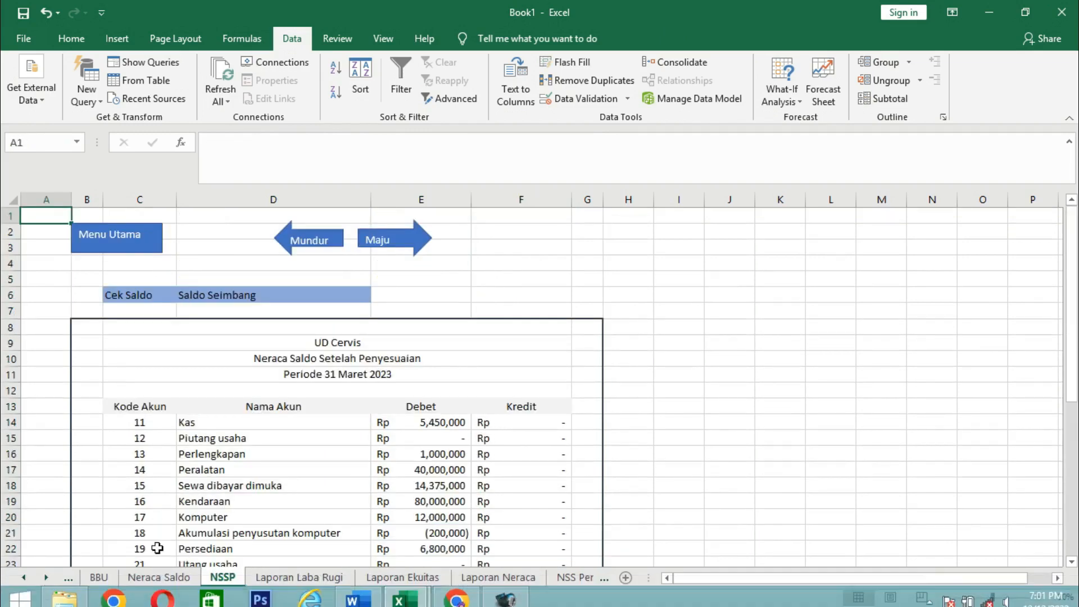
click(180, 576)
drag(1072, 401, 1071, 256)
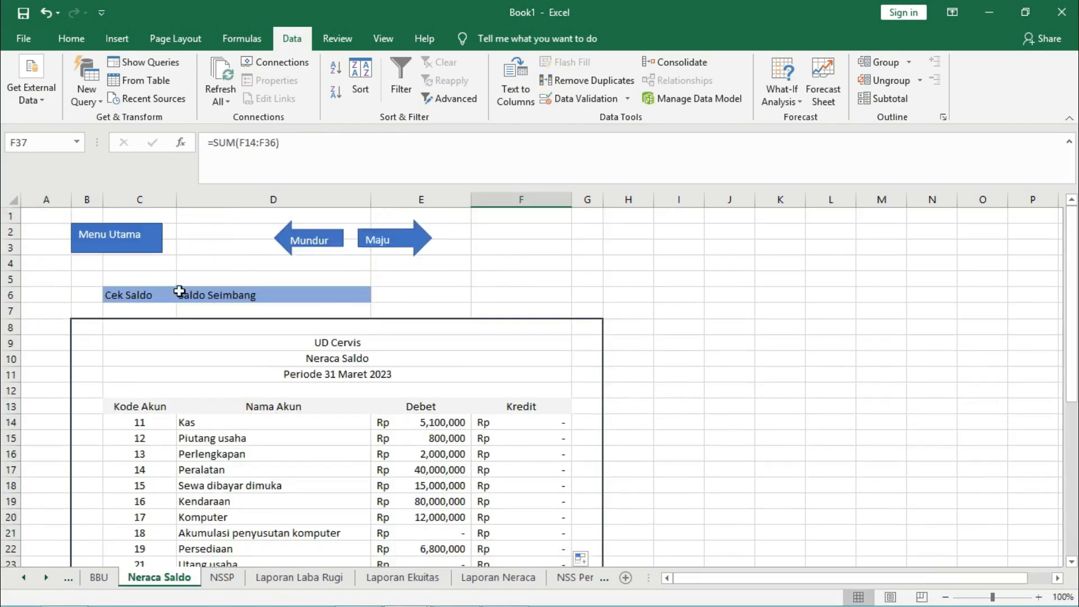
click(138, 297)
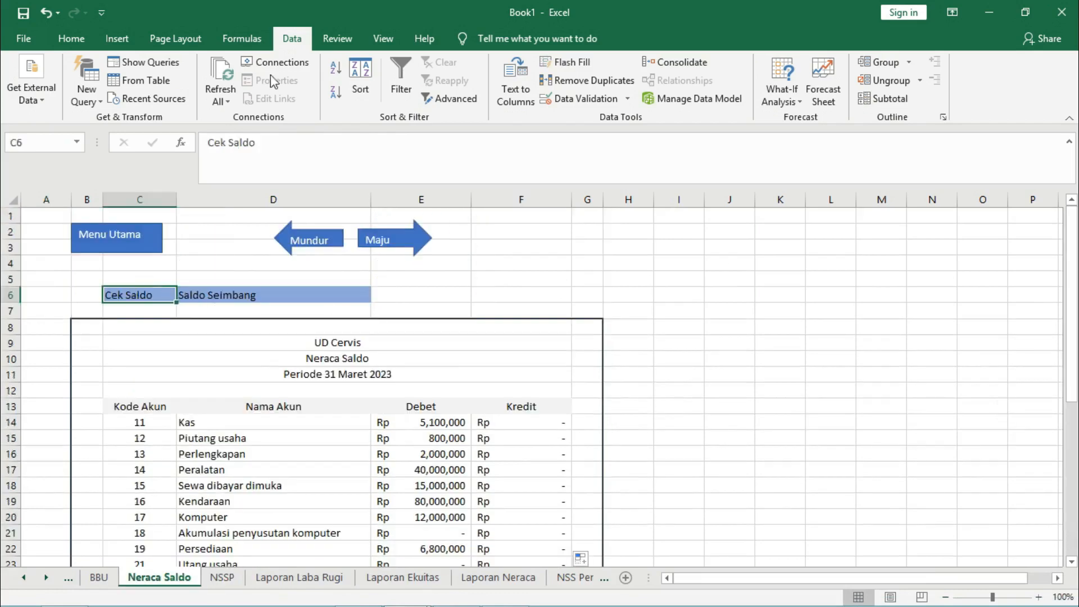
click(214, 292)
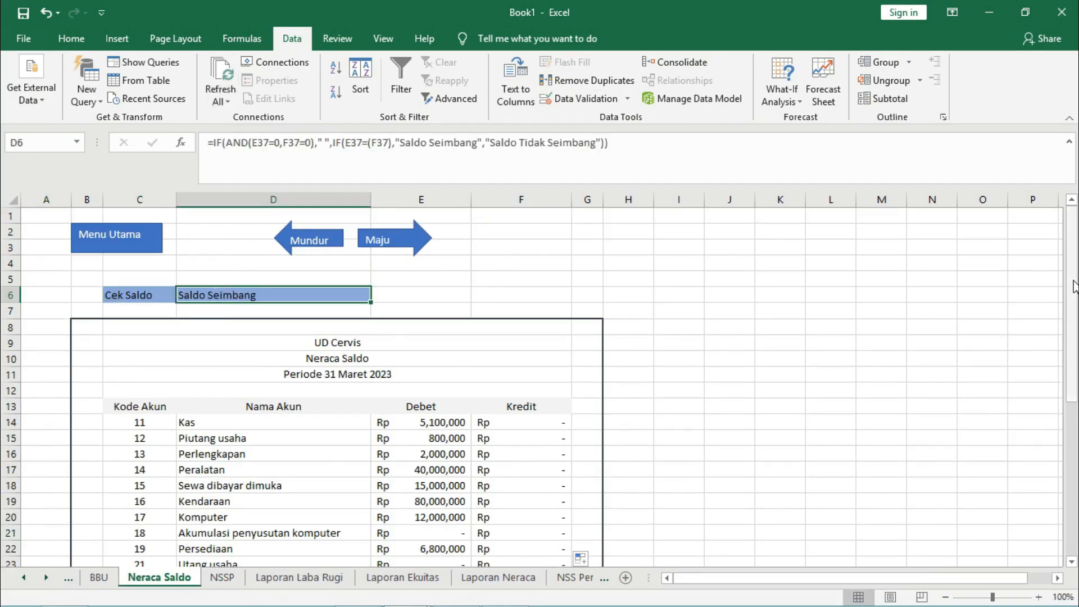
drag(1074, 287, 1073, 439)
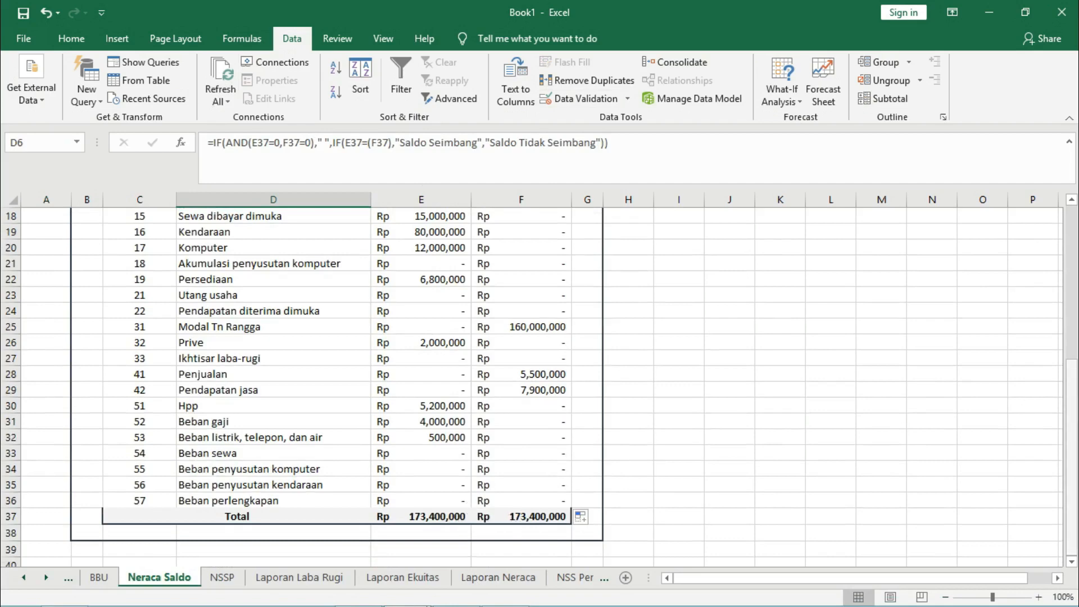
drag(1073, 450, 1073, 297)
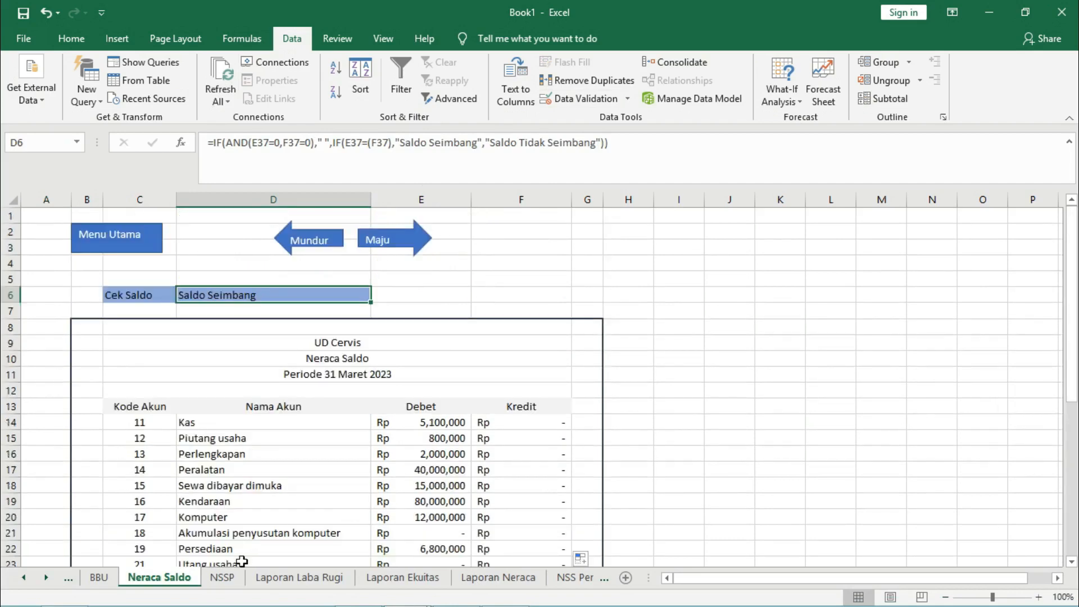
Compare the NSSP sheet with Neraca Saldo and inspect the Nama Akun lookup formula in NSSP's D14.
click(228, 578)
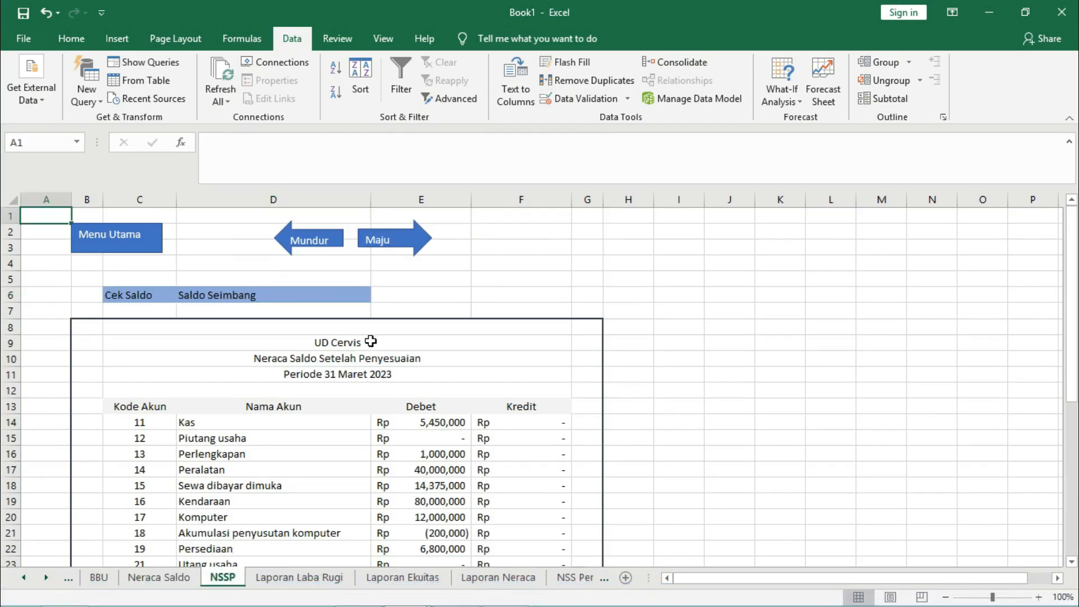
click(159, 578)
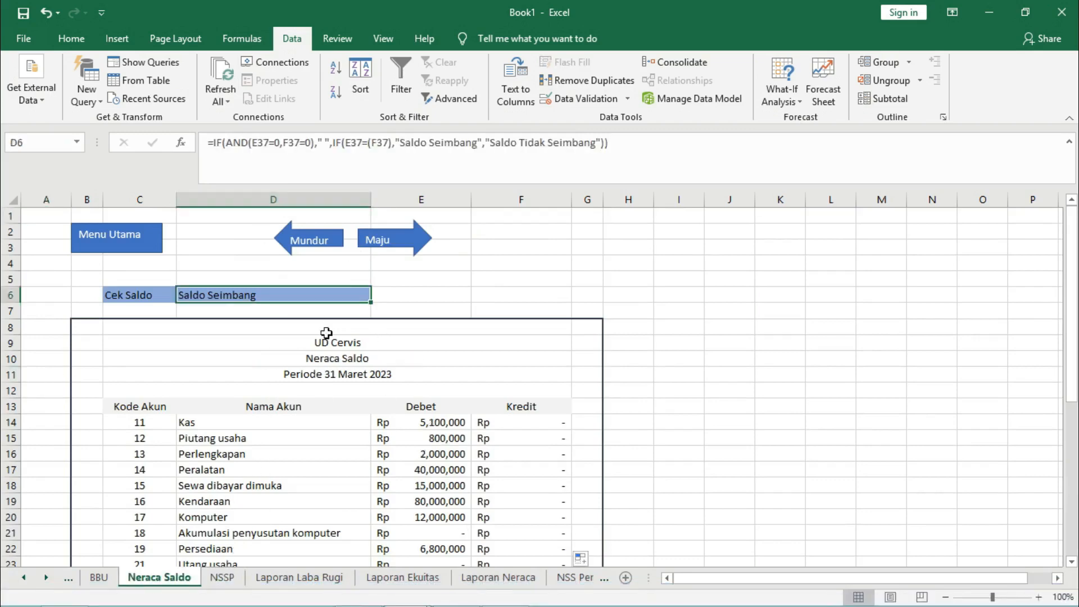
click(227, 579)
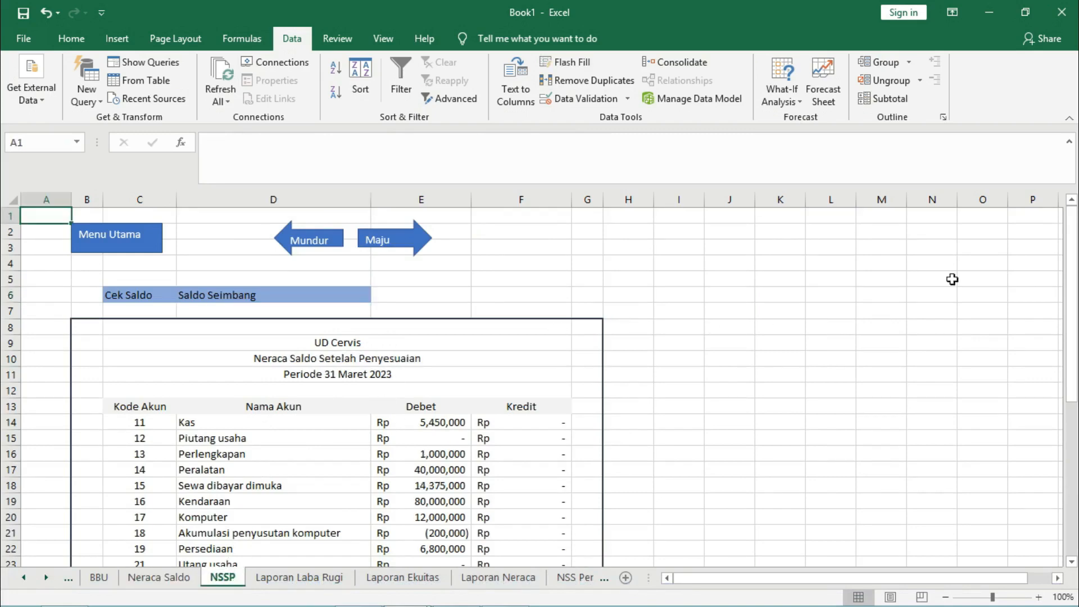
drag(1074, 263, 1073, 275)
click(136, 406)
key(Right)
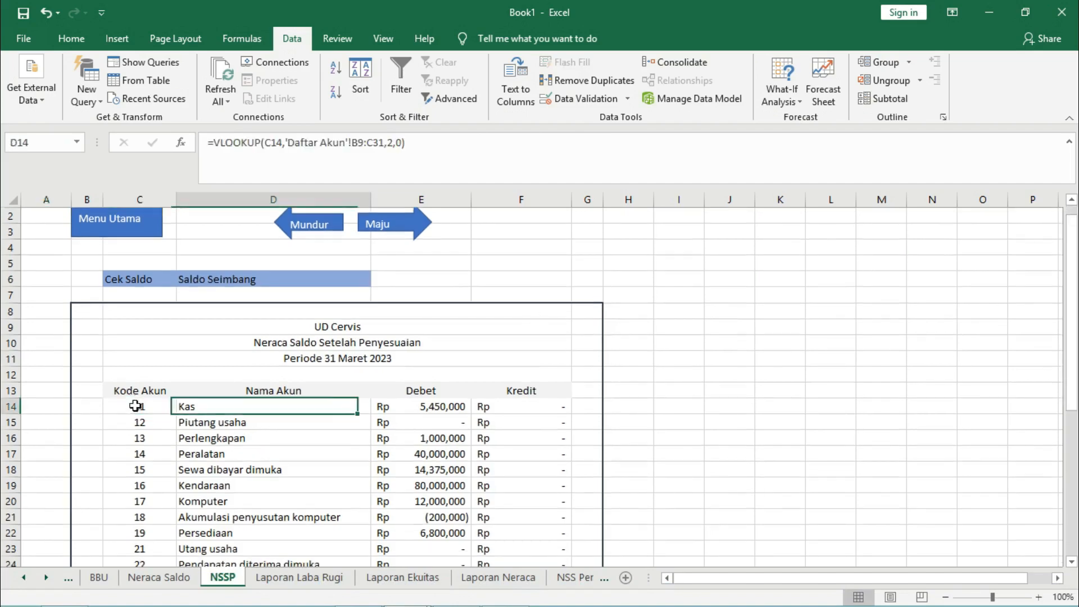
Set the account code condition in NSSP's E14 Debet formula to C14=32.
key(Right)
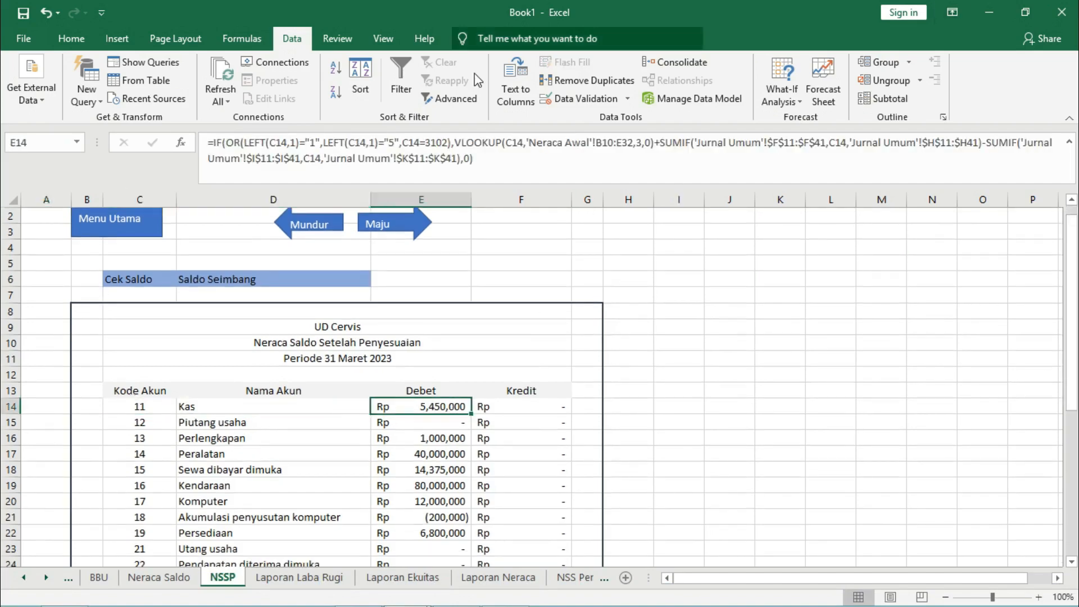
click(442, 142)
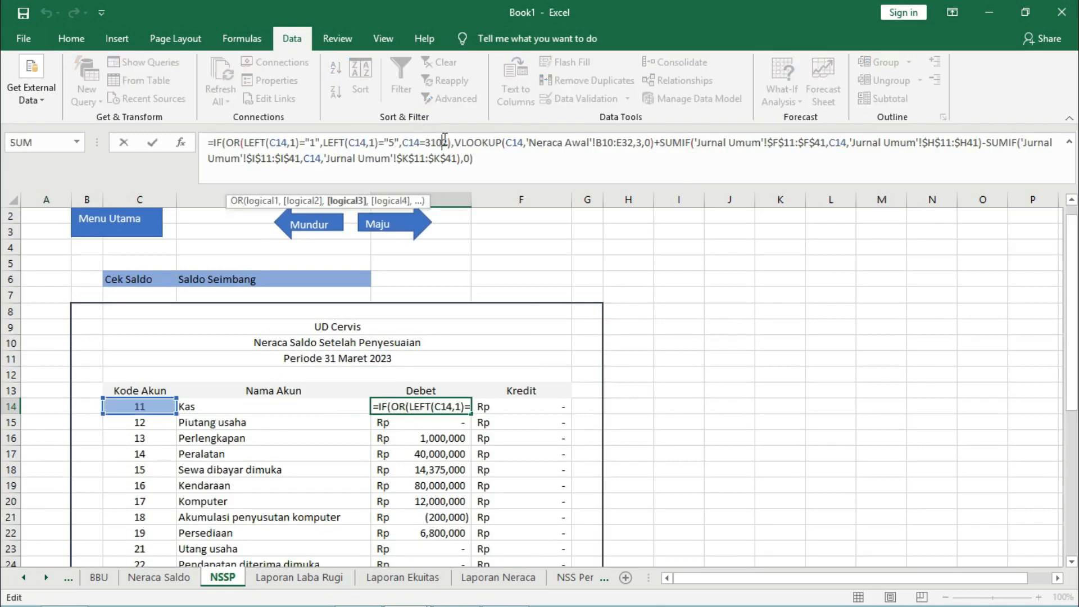
key(BackSpace)
key(BackSpace)
key(ctrl+Return)
key(Right)
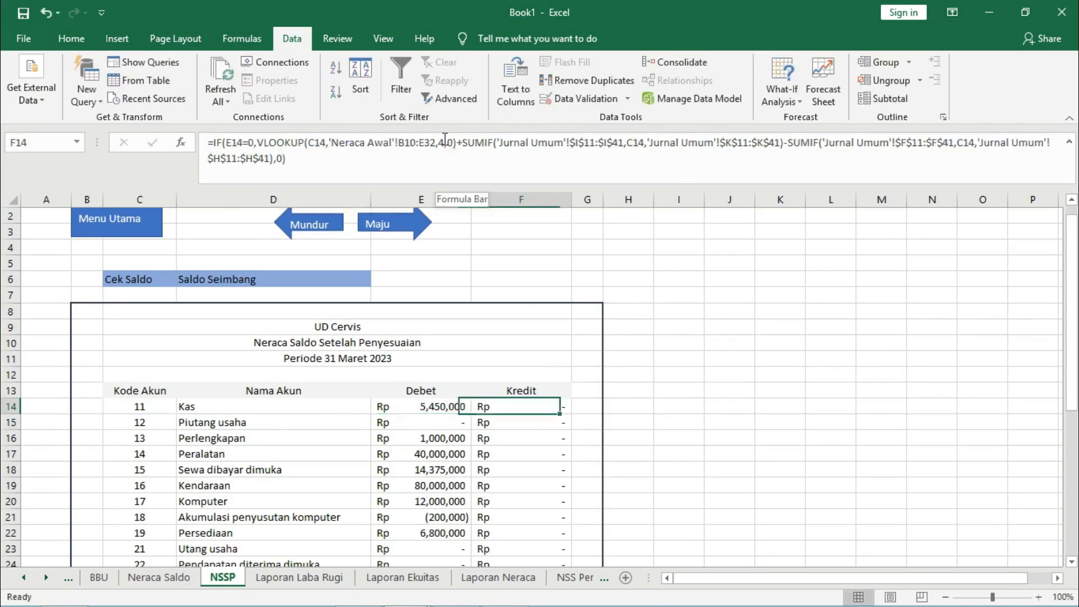
Compare NSSP with Neraca Saldo again and review the Kas row's Debet and Kredit formulas in NSSP's E14 and F14.
key(shift+Left)
key(shift+Left)
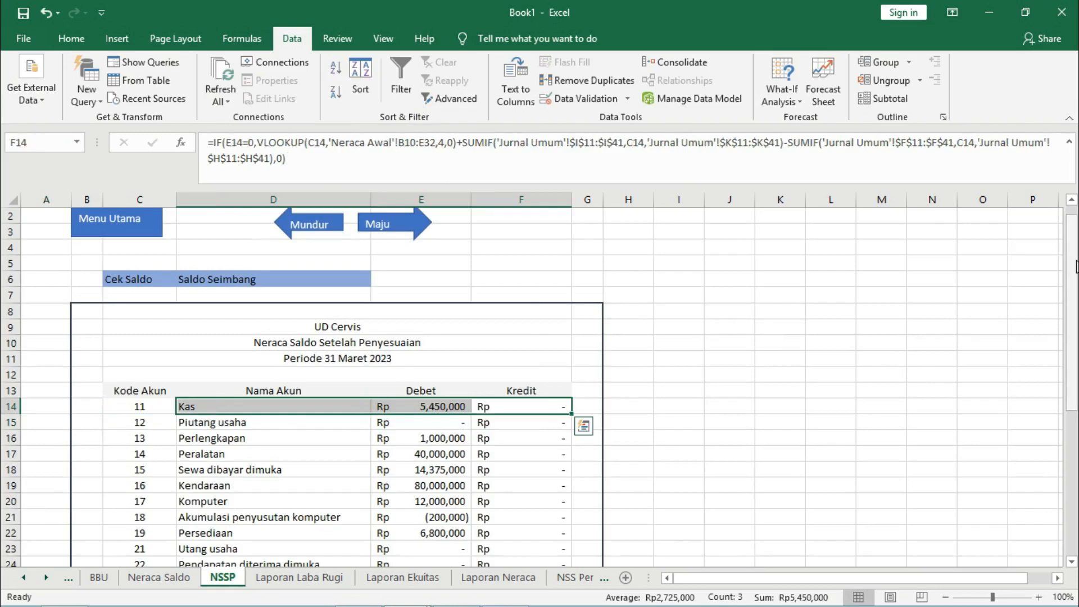
scroll(776, 342, up, 1)
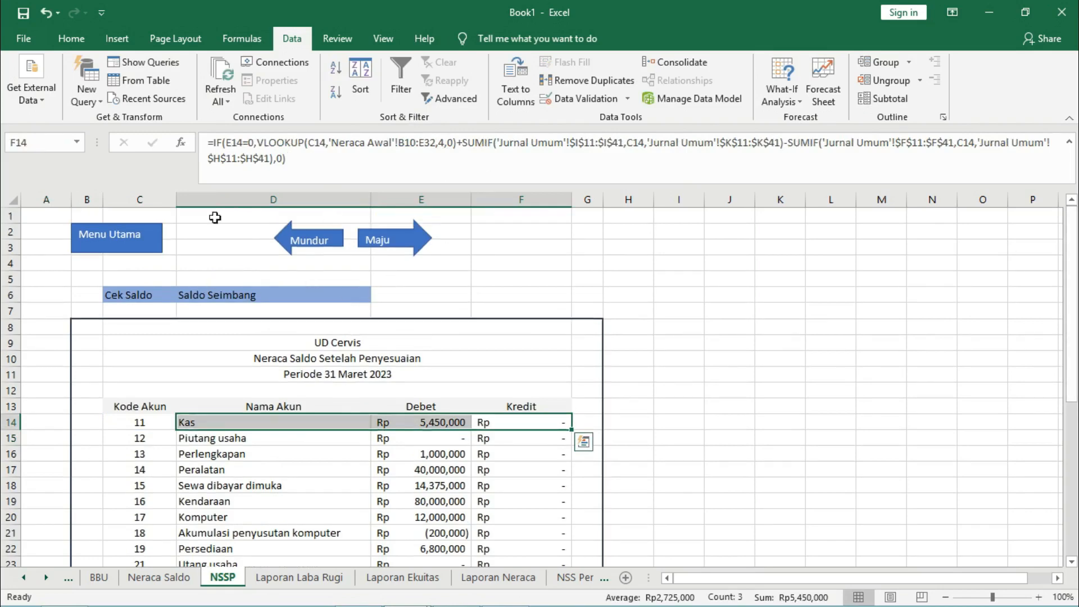
click(446, 422)
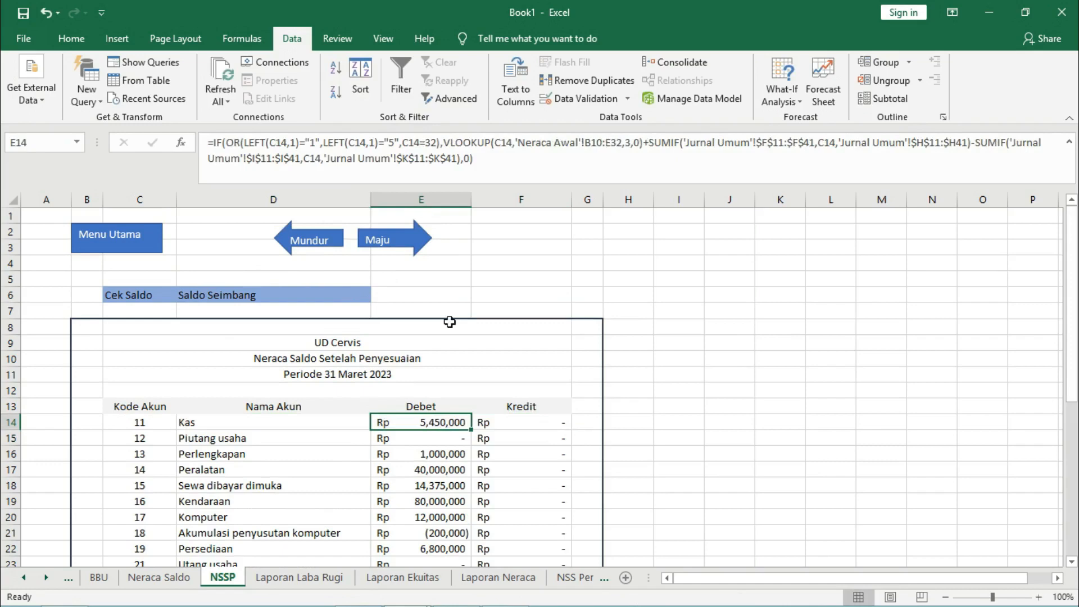
click(496, 268)
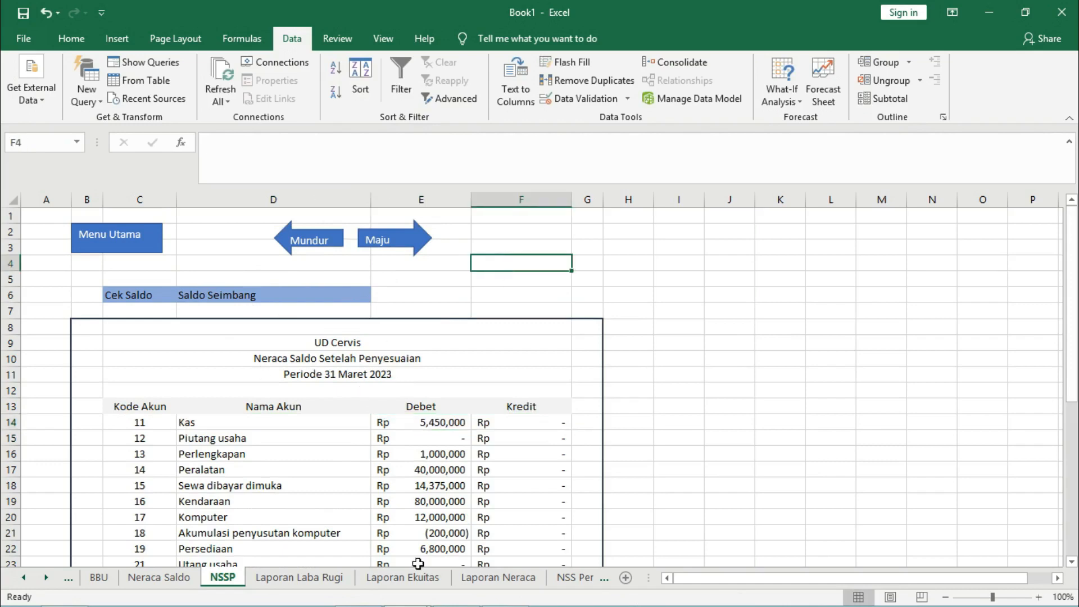
click(178, 583)
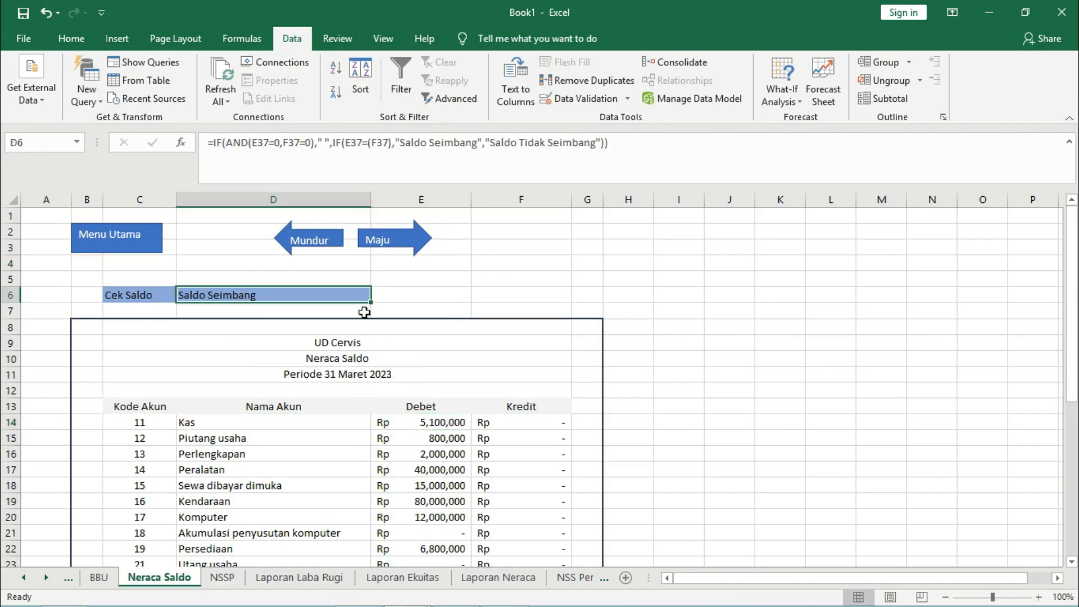
click(221, 577)
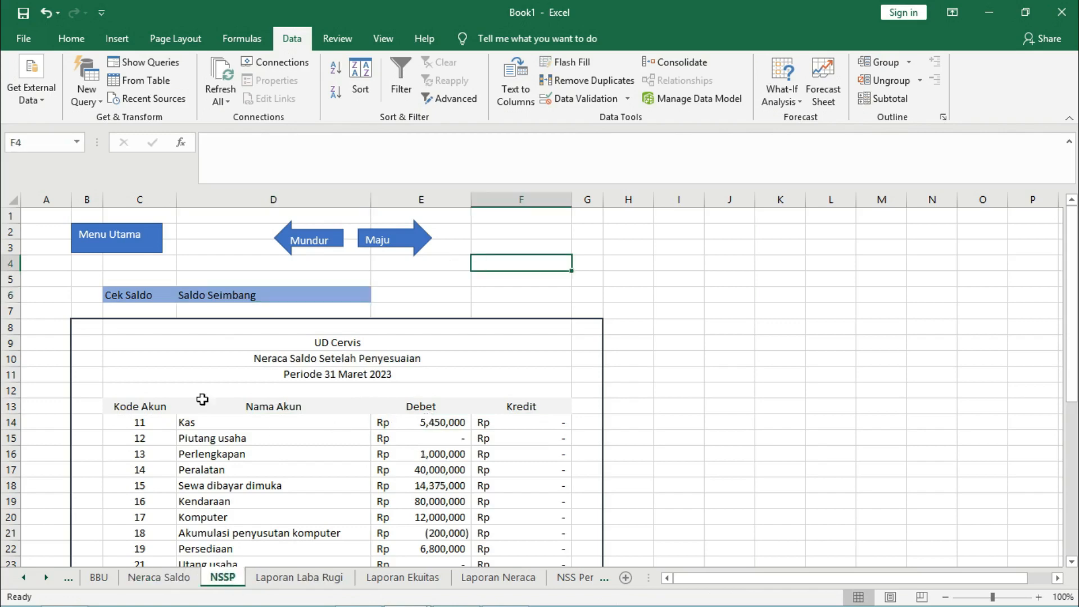
click(449, 420)
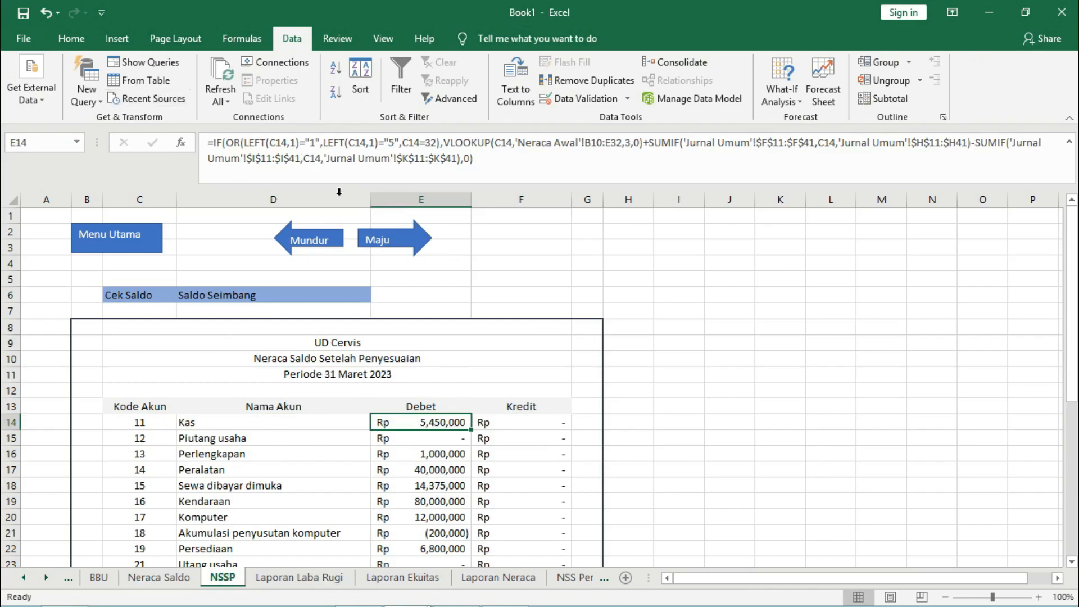
click(497, 423)
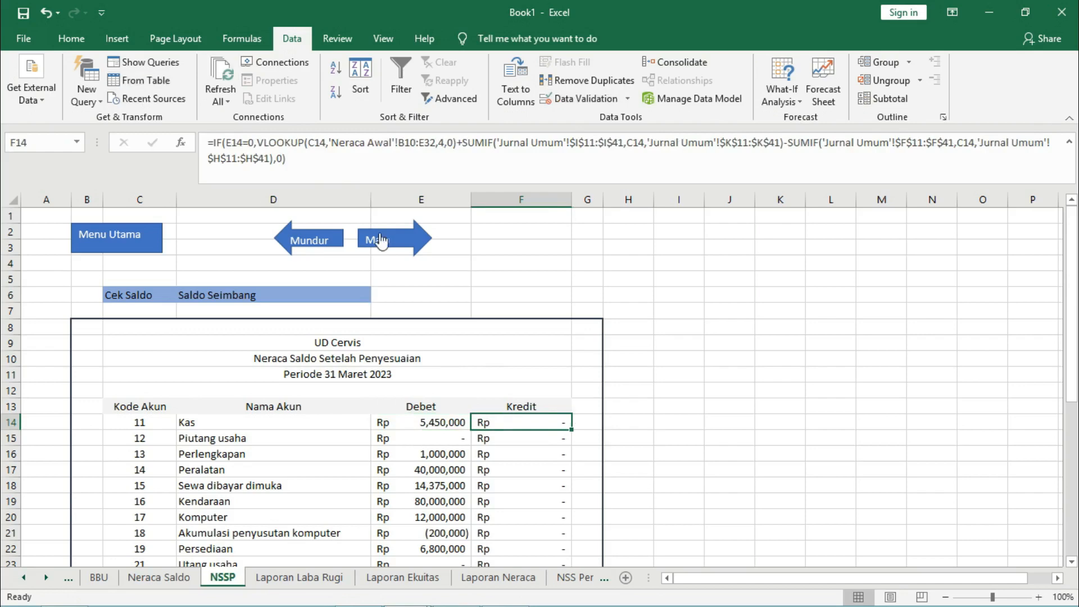
Fill NSSP's D14:F14 formulas down through row 36, checking the totals in E37 and F37 and the Cek Saldo formula in D6.
drag(361, 426, 522, 519)
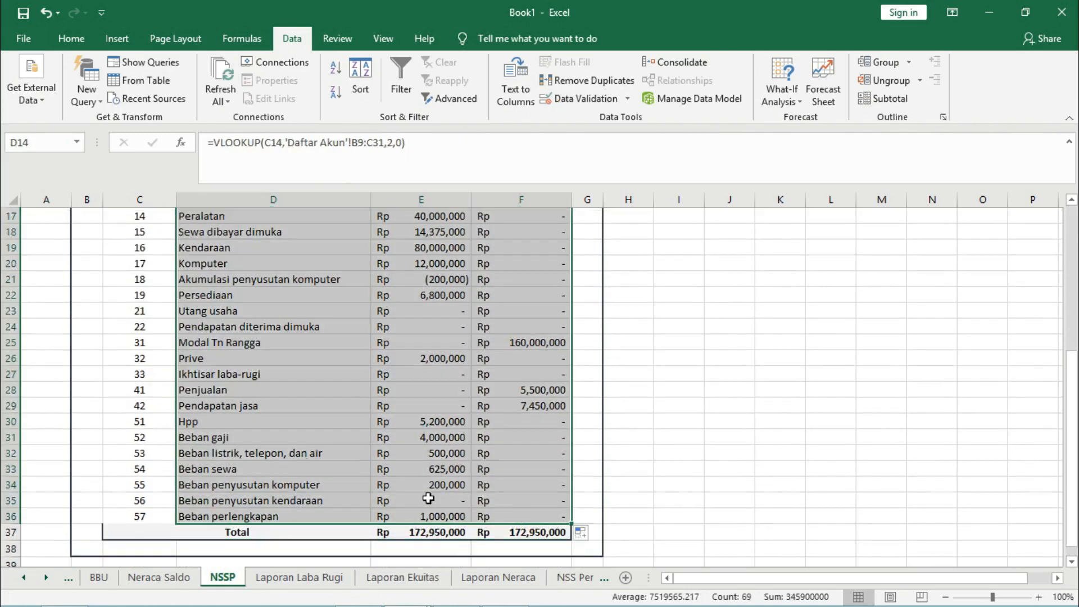
click(433, 529)
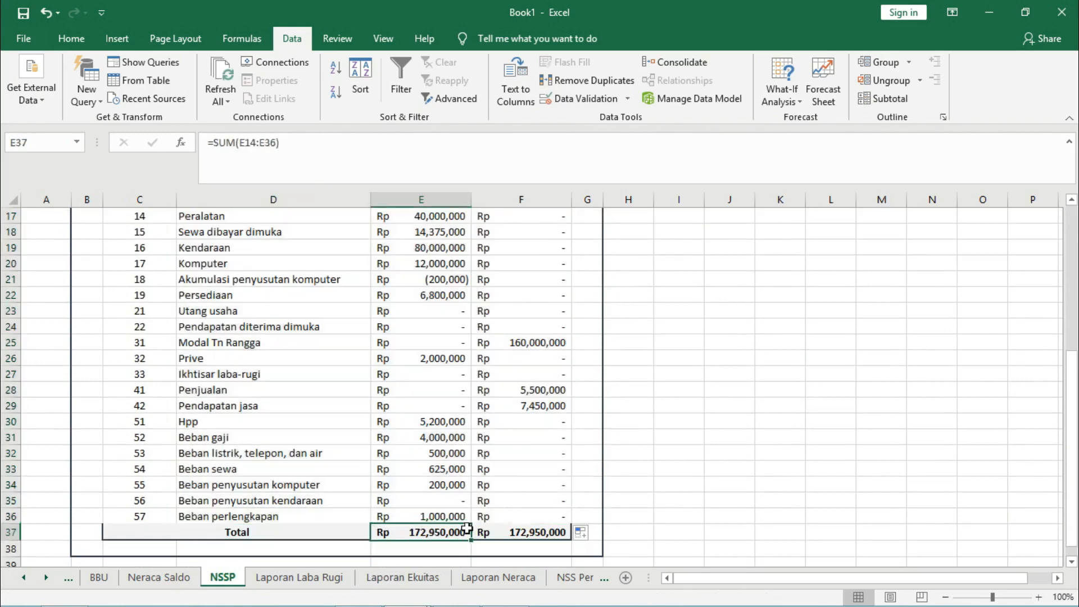
click(500, 532)
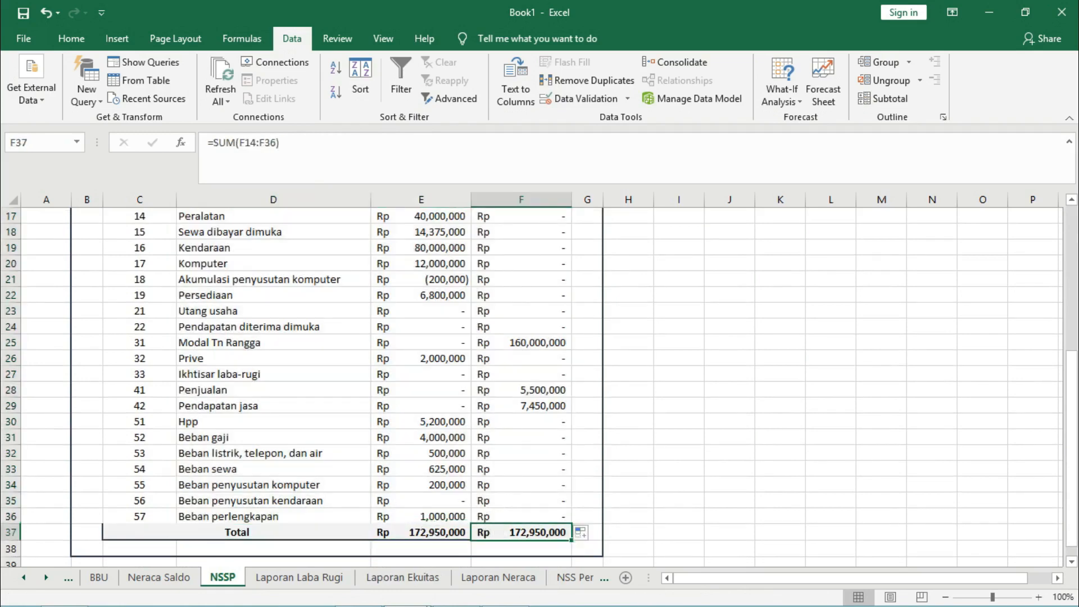
drag(1072, 416, 1072, 253)
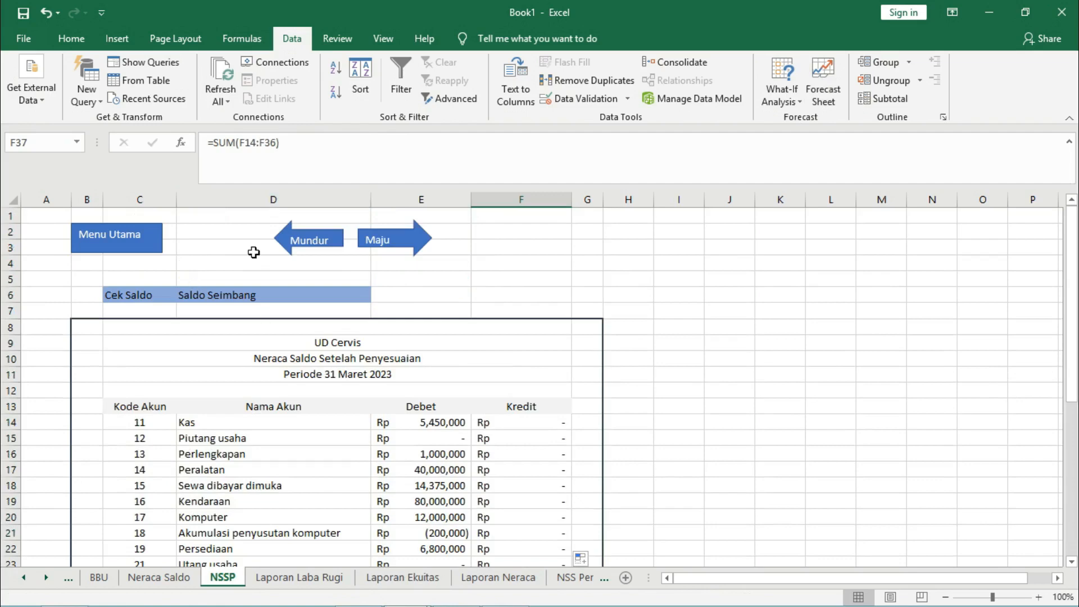
click(222, 299)
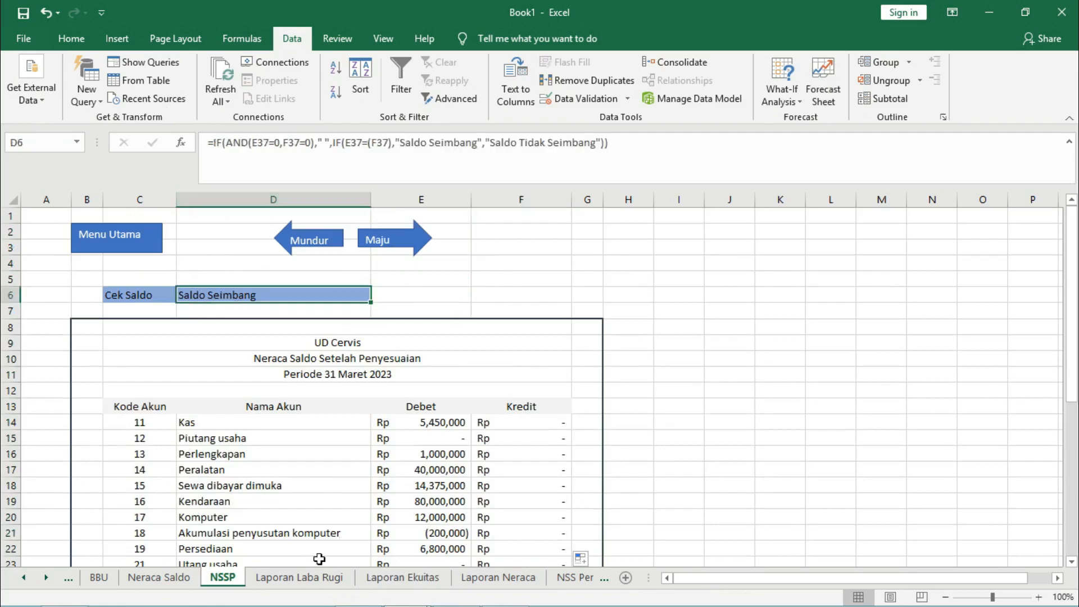
Open the Laporan Laba Rugi sheet and examine its Pendapatan heading and the account code cell C13.
click(305, 584)
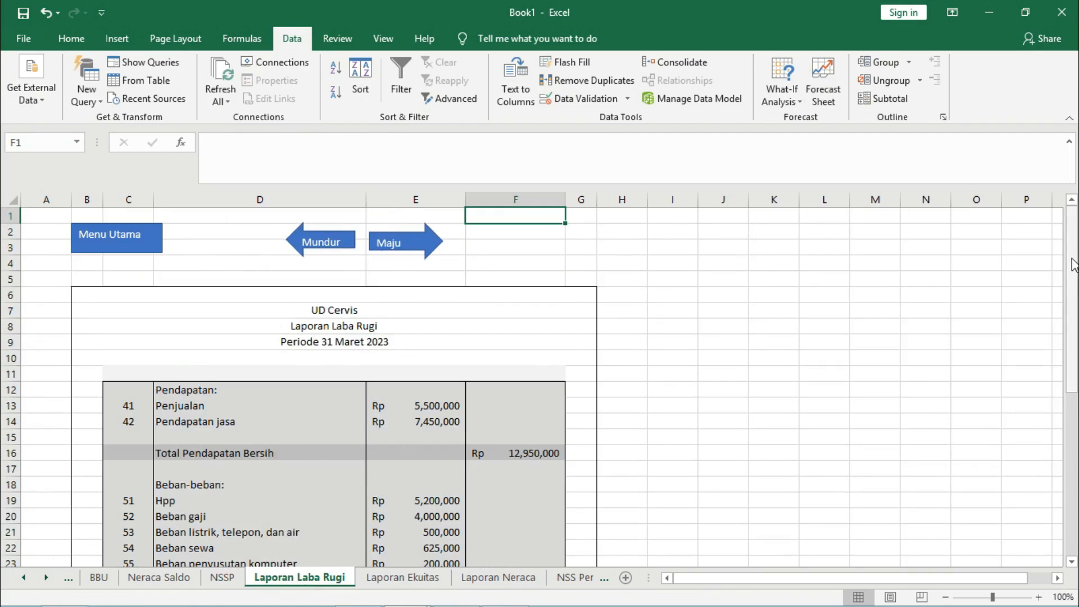
scroll(1074, 264, down, 2)
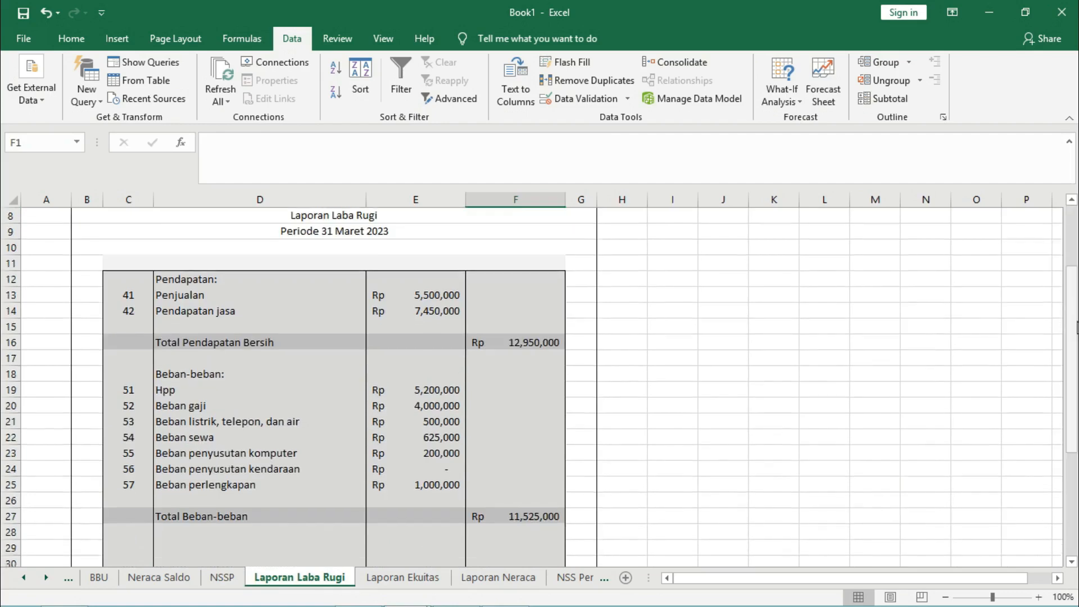
click(232, 277)
click(121, 297)
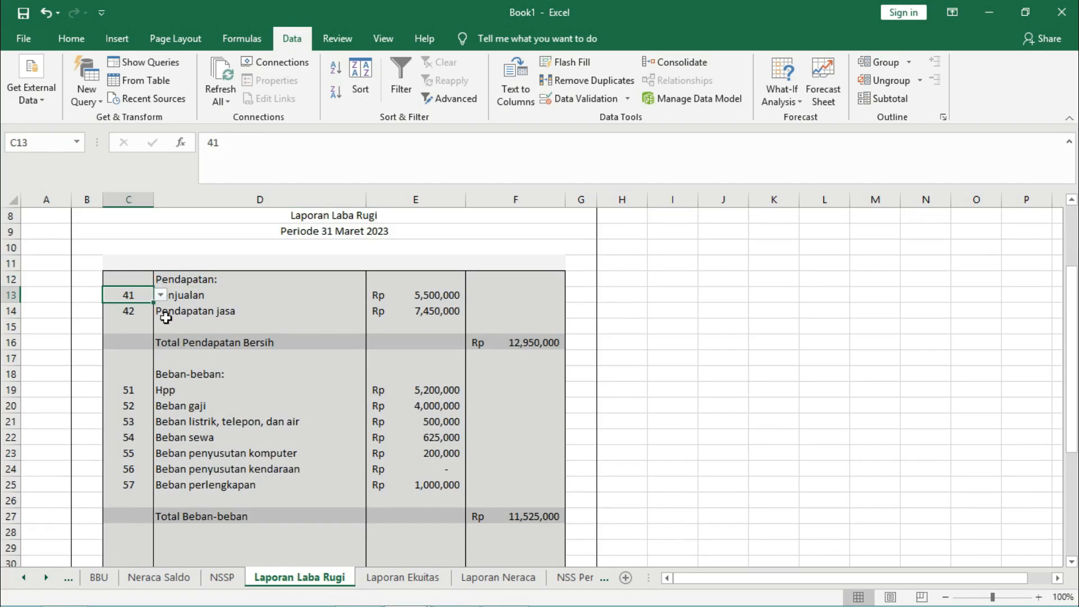
click(183, 280)
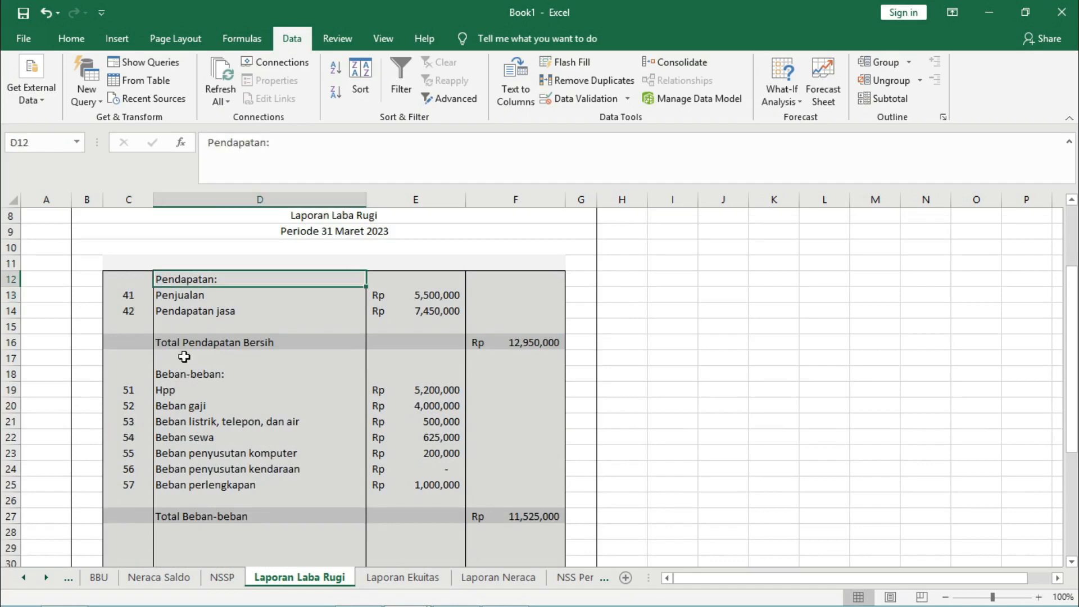
Fill the Penjualan name formula from D13 into D14 and the Hpp name formula from D19 down through D25.
click(189, 292)
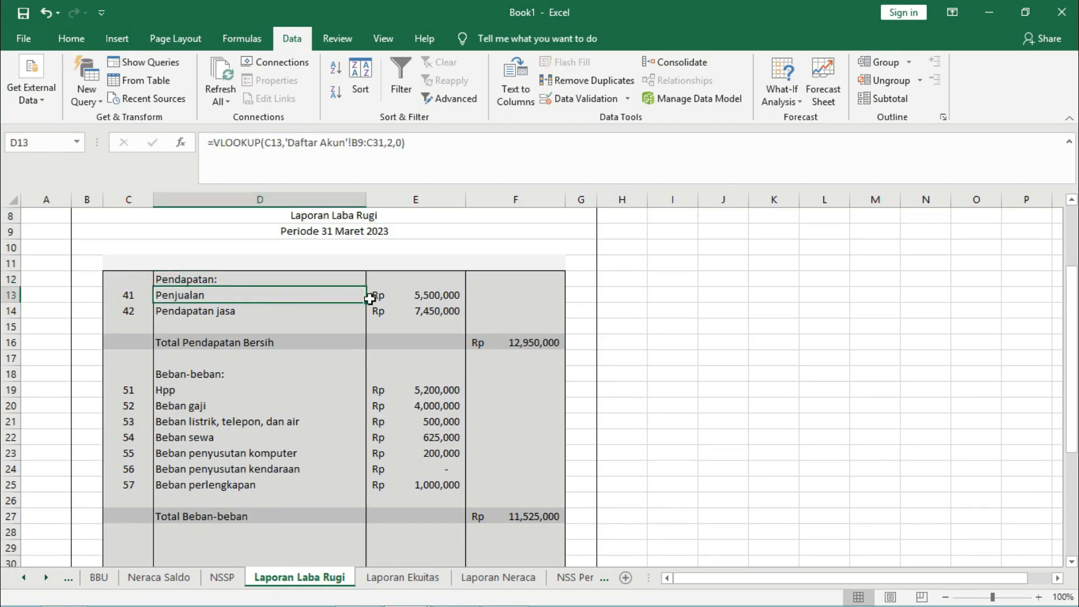
drag(365, 302, 366, 319)
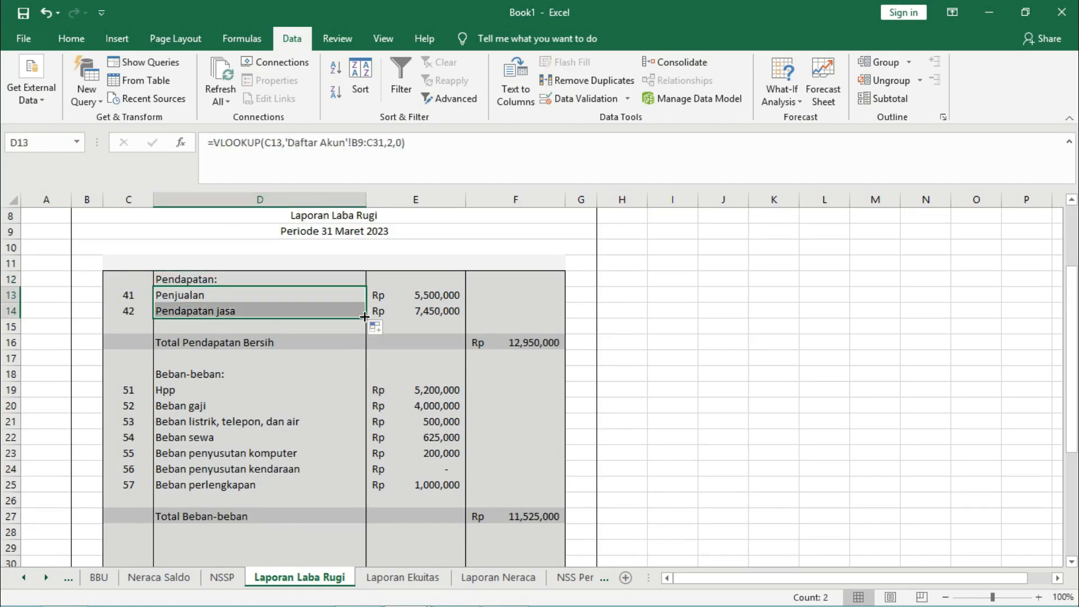
click(189, 389)
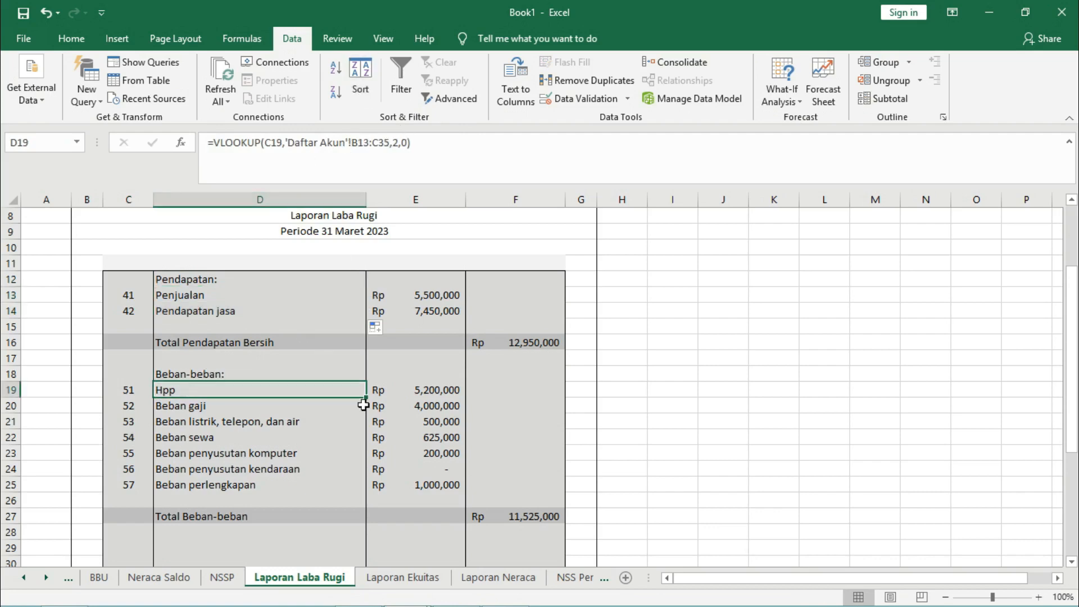
drag(364, 397, 366, 492)
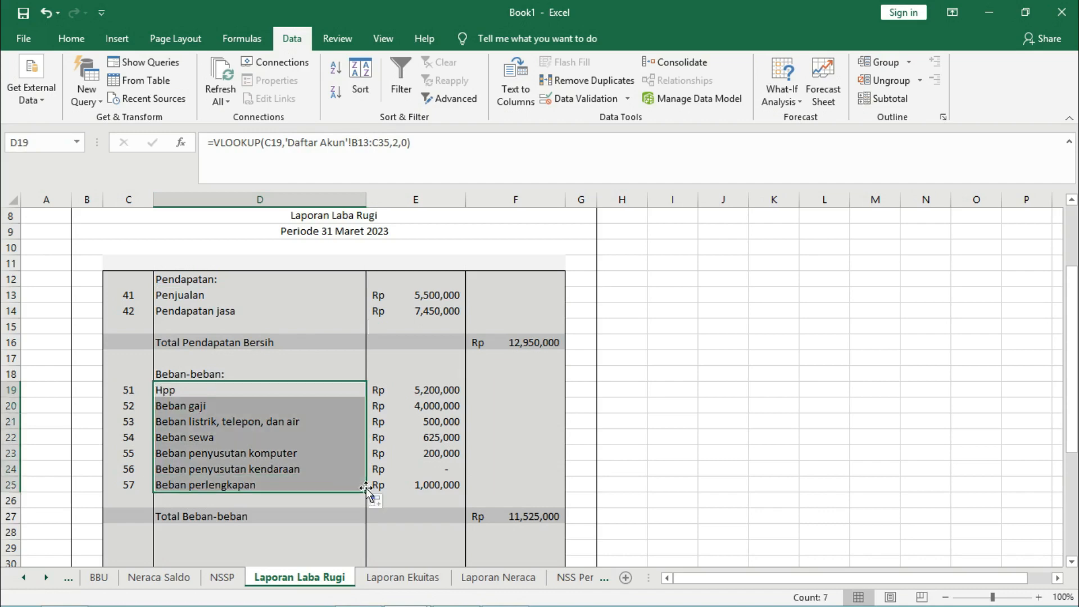
Review the Pendapatan jasa and Penjualan amount formulas in E14 and E13, and the Total Pendapatan Bersih formula in F16.
click(439, 312)
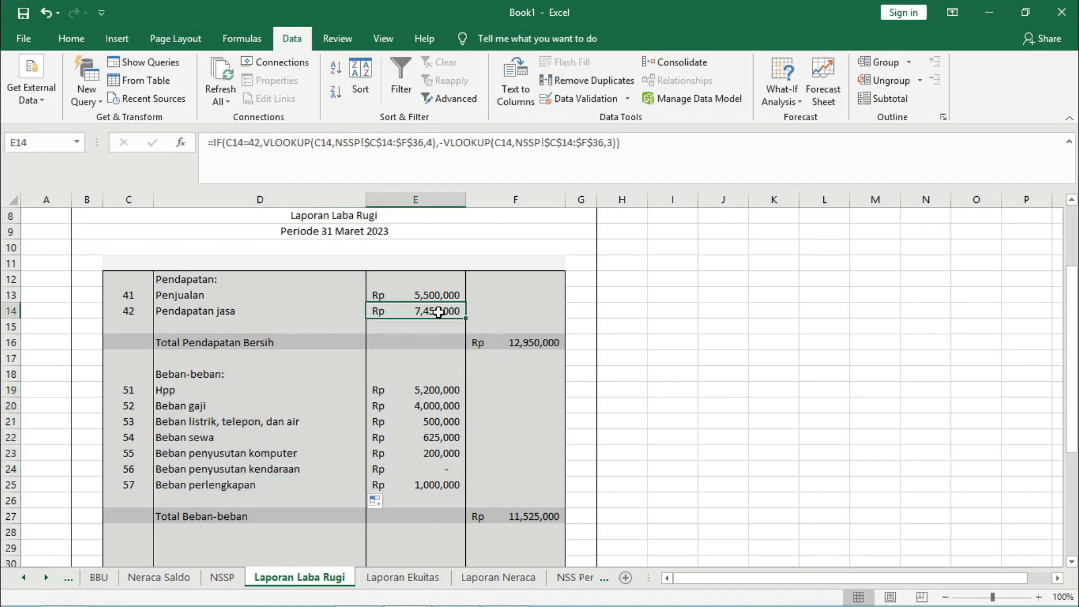
click(428, 295)
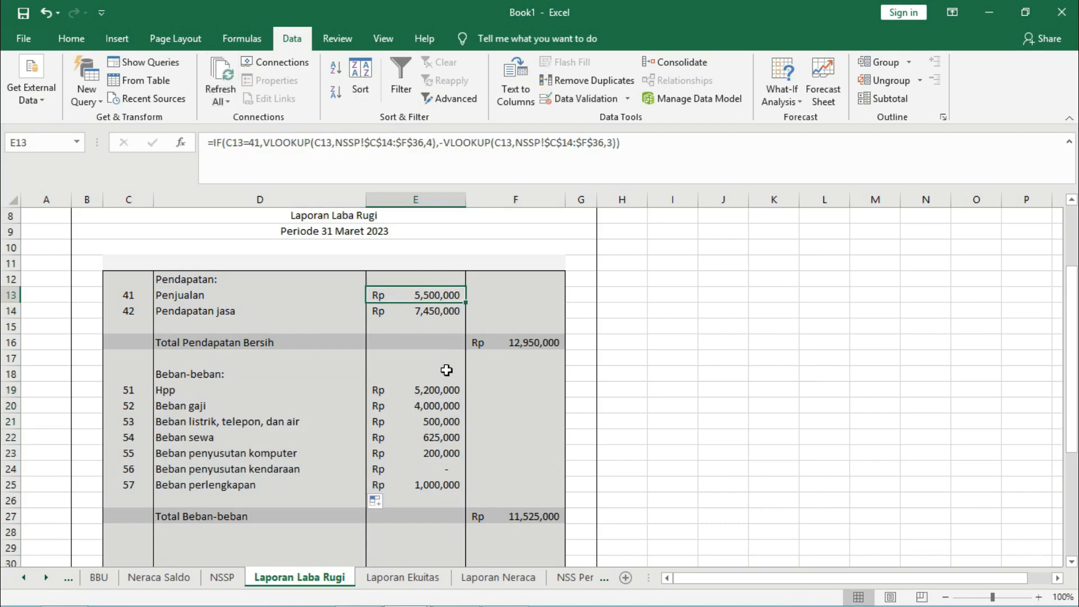
click(500, 344)
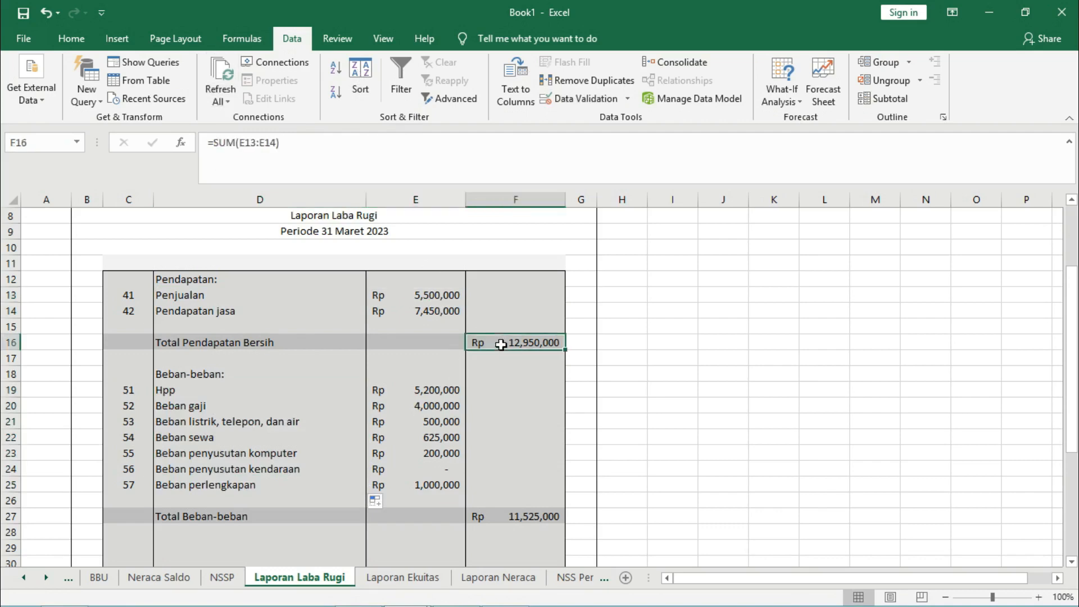
Fill the Hpp amount formula from E19 down through E25 and check the Total Beban-beban formula in F27.
click(439, 392)
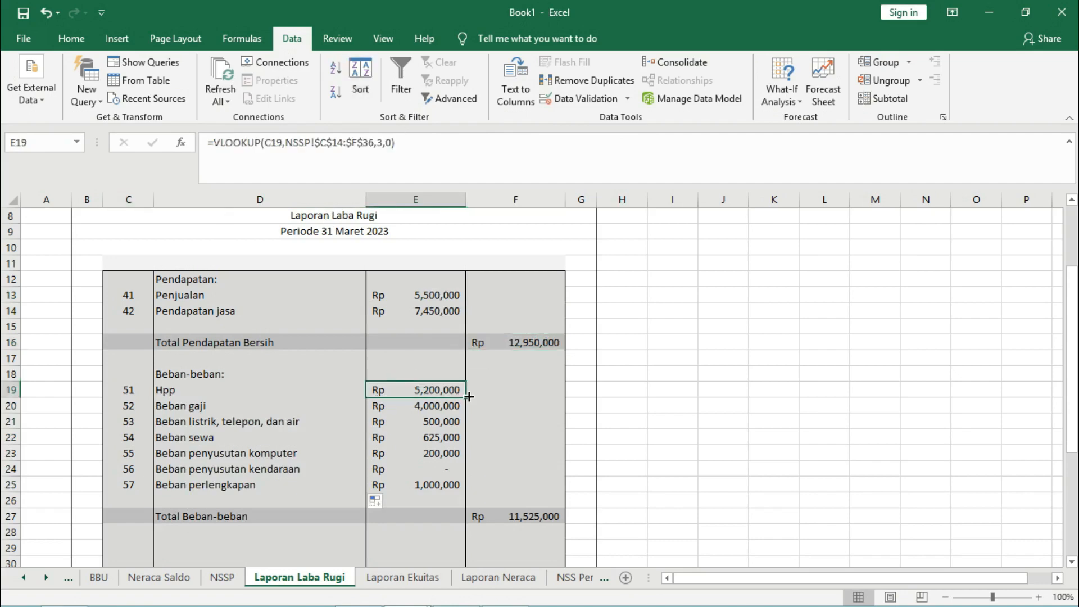
drag(469, 397, 468, 489)
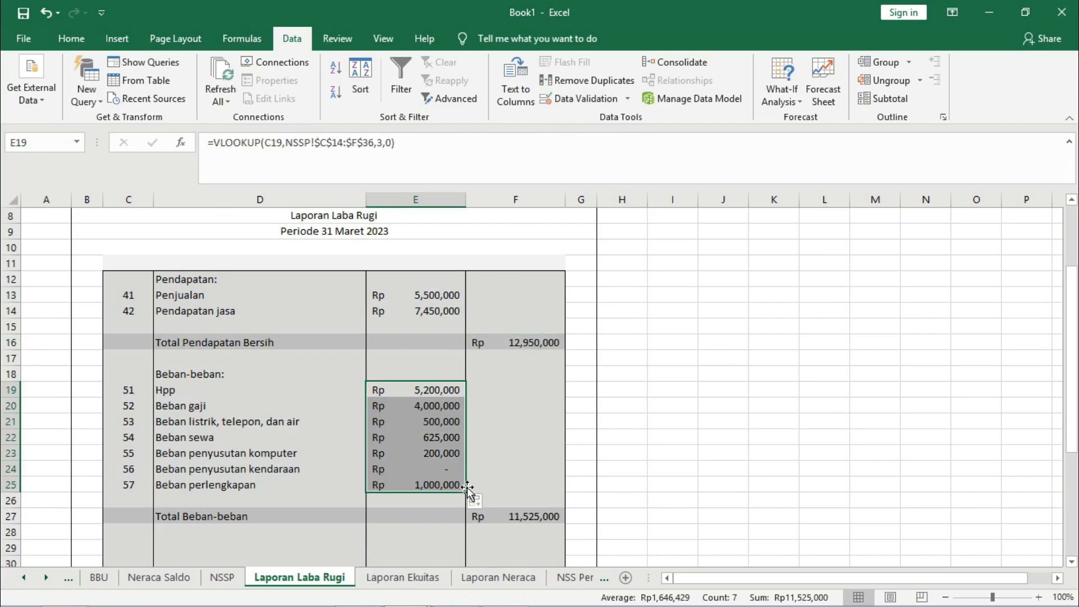
click(499, 516)
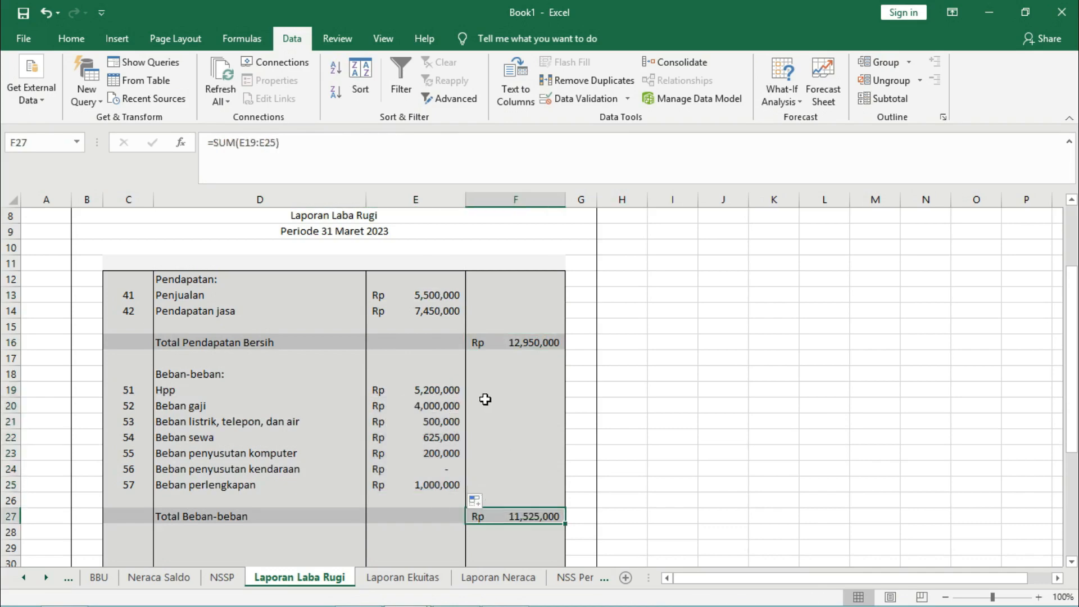
Review the Laba Bersih formula in F37 and compare it with the revenue and expense totals it uses.
drag(1072, 338, 1072, 431)
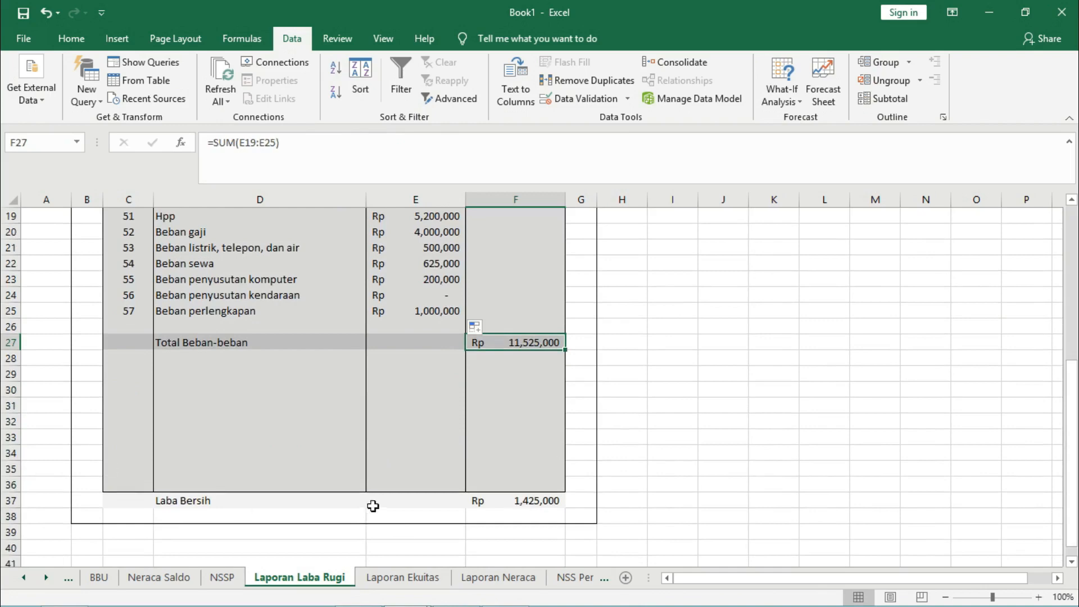
click(515, 500)
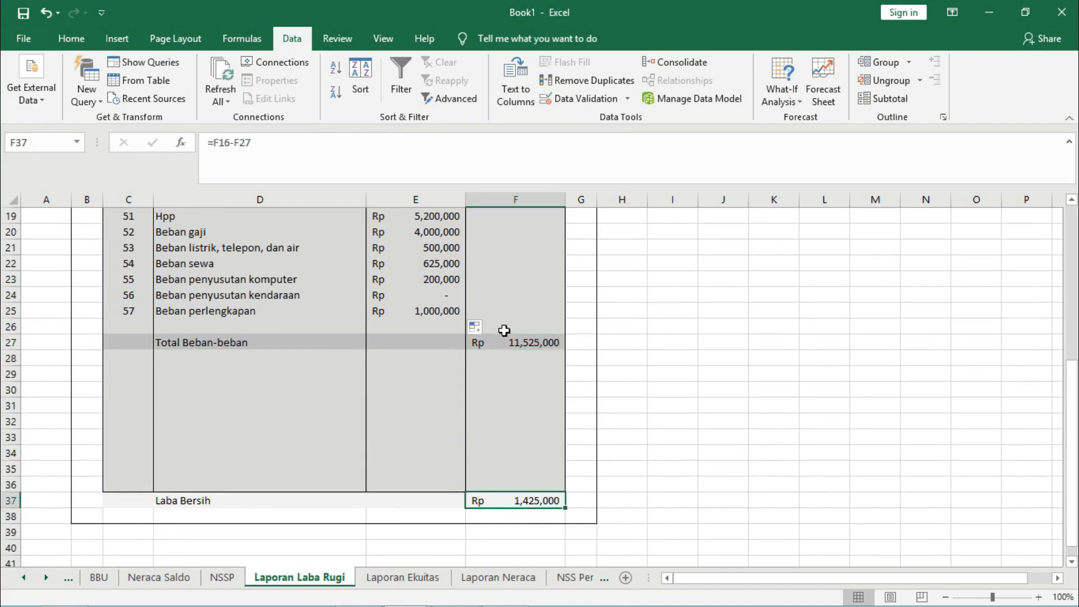
drag(1073, 395, 1073, 318)
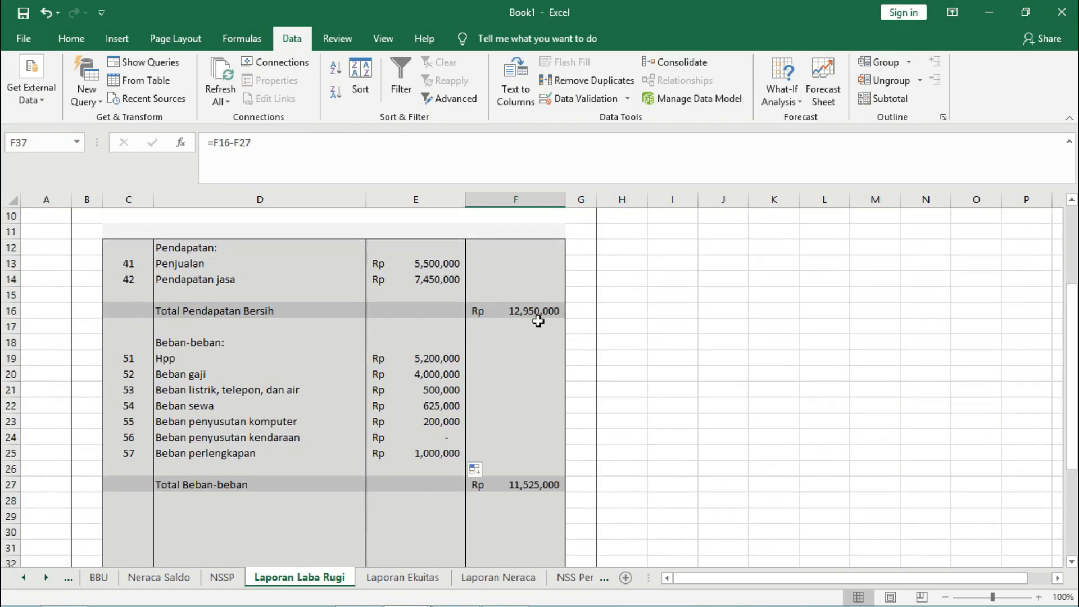
drag(1073, 363, 1070, 262)
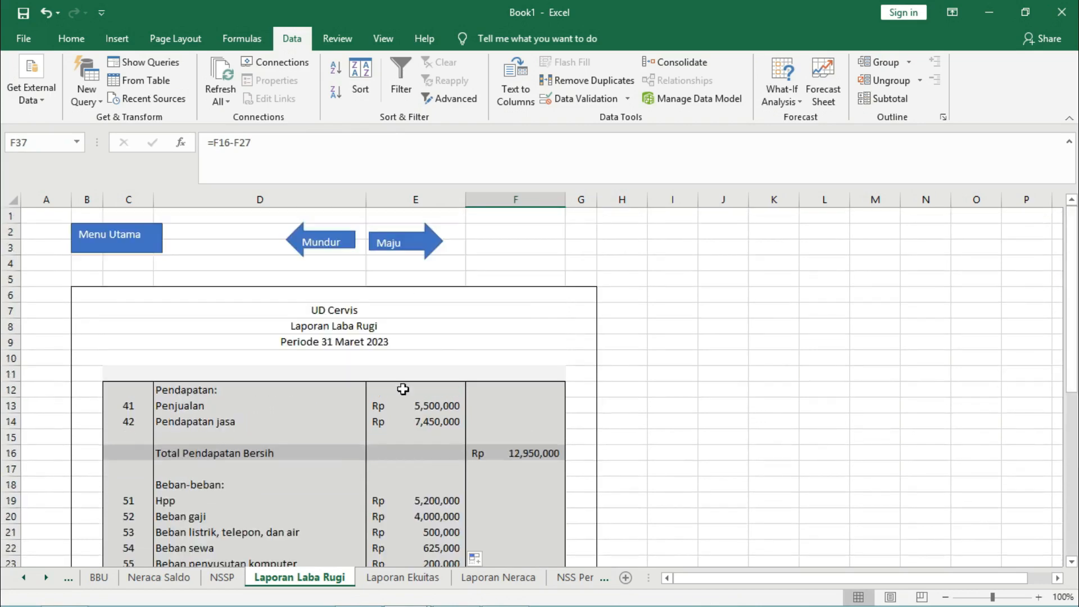
Open the Laporan Ekuitas sheet and examine the Modal Awal, Tambahan Modal, Laba/Rugi periode berjalan and Prive cells.
click(386, 579)
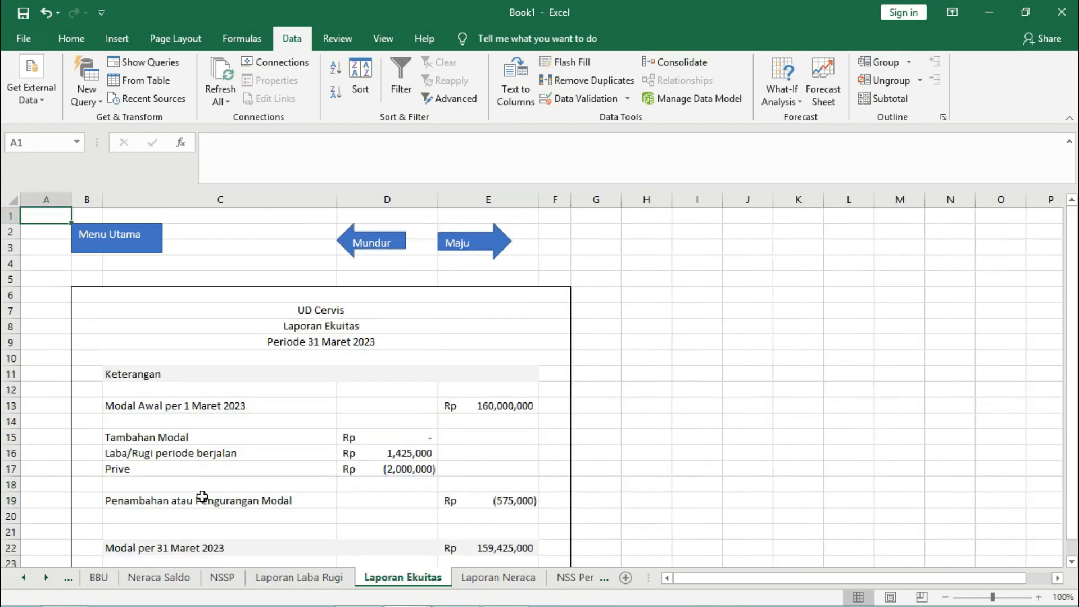
click(48, 579)
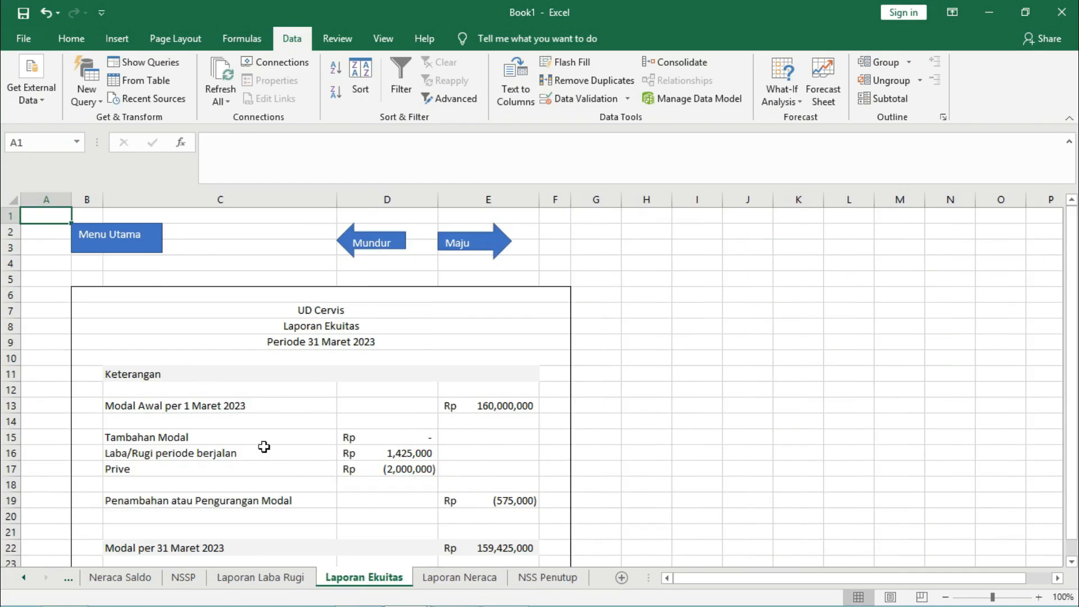
click(192, 401)
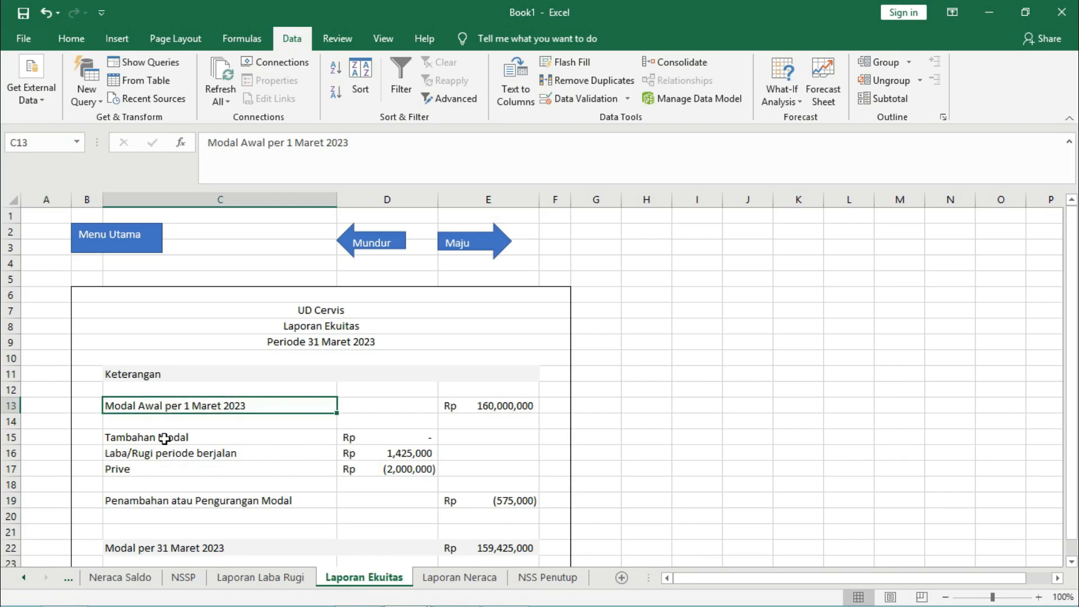
click(466, 406)
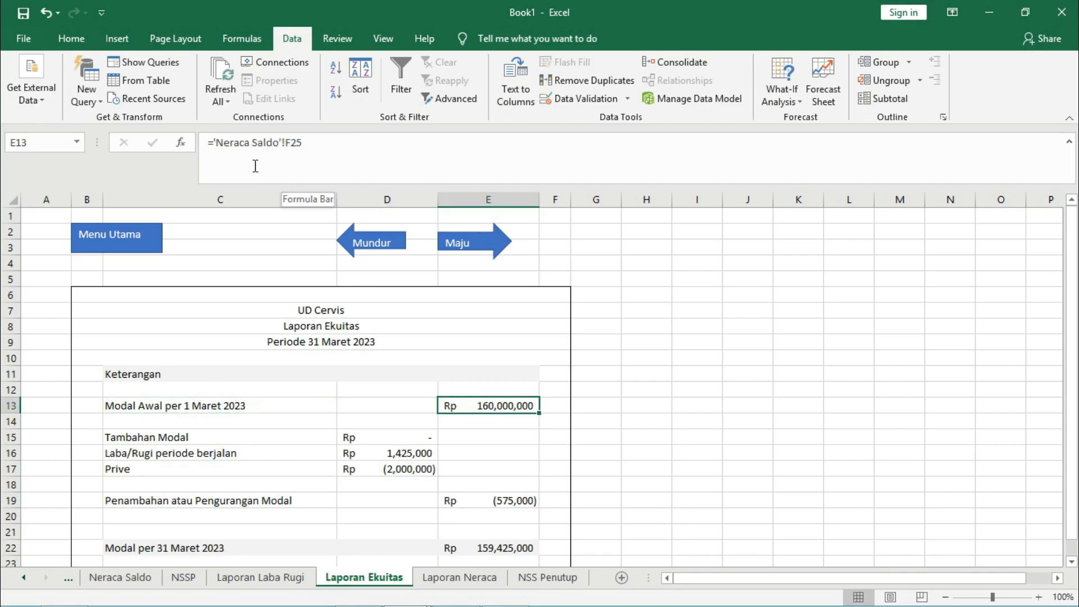
click(396, 438)
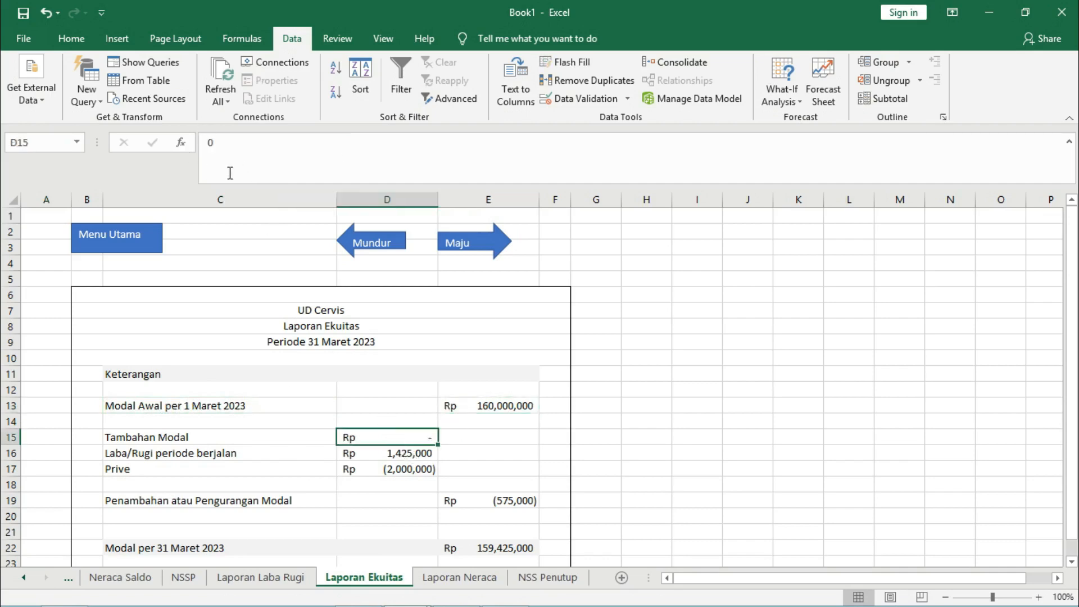
click(380, 450)
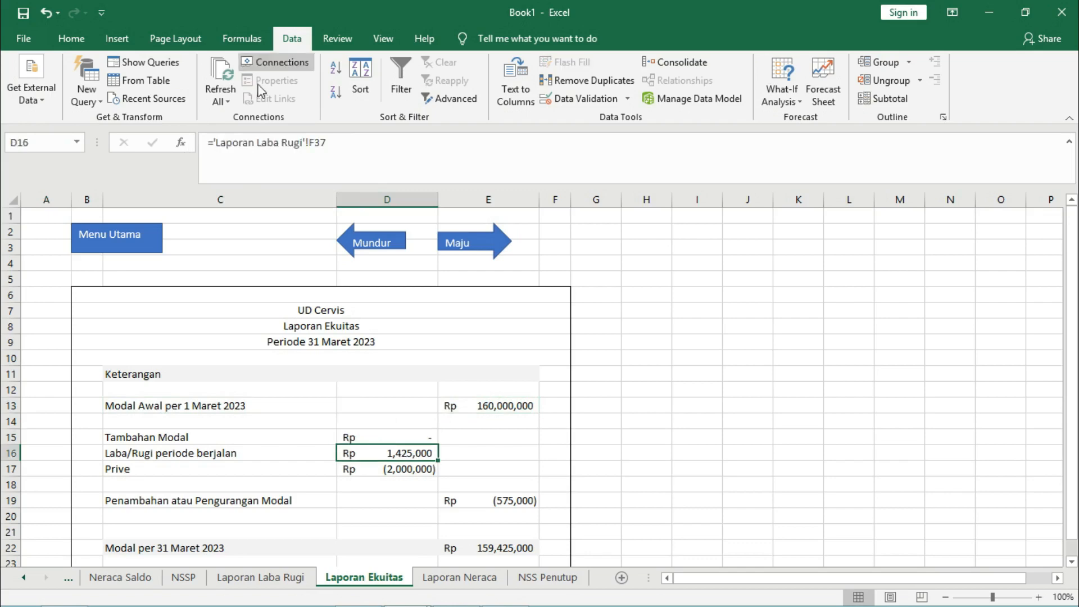
click(393, 472)
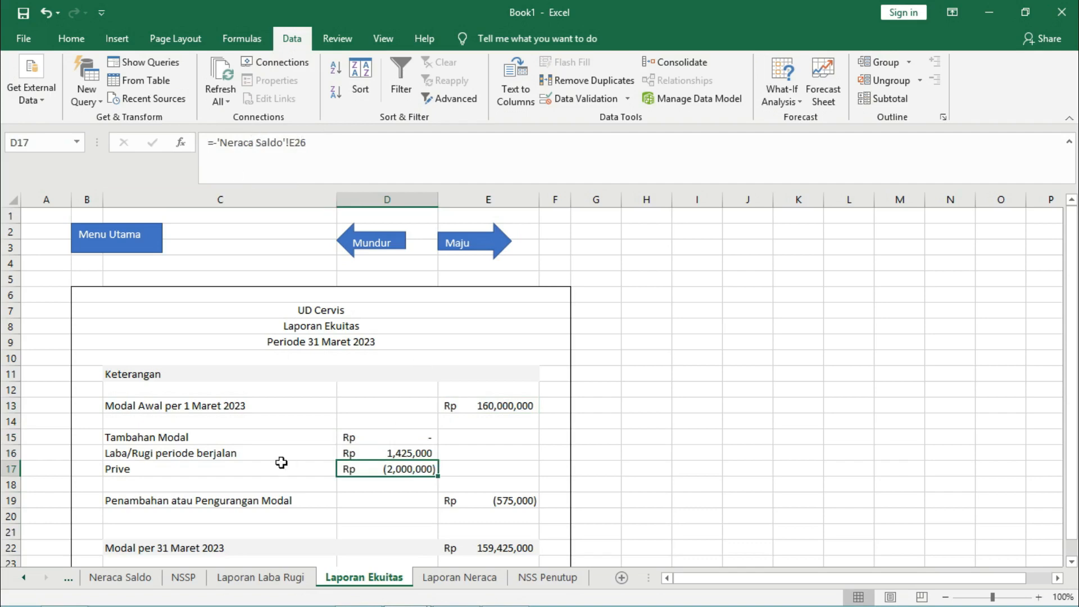
Review the Penambahan atau Pengurangan Modal formula in E19 and the Modal per 31 Maret 2023 formula in E22, including their source cells.
click(485, 502)
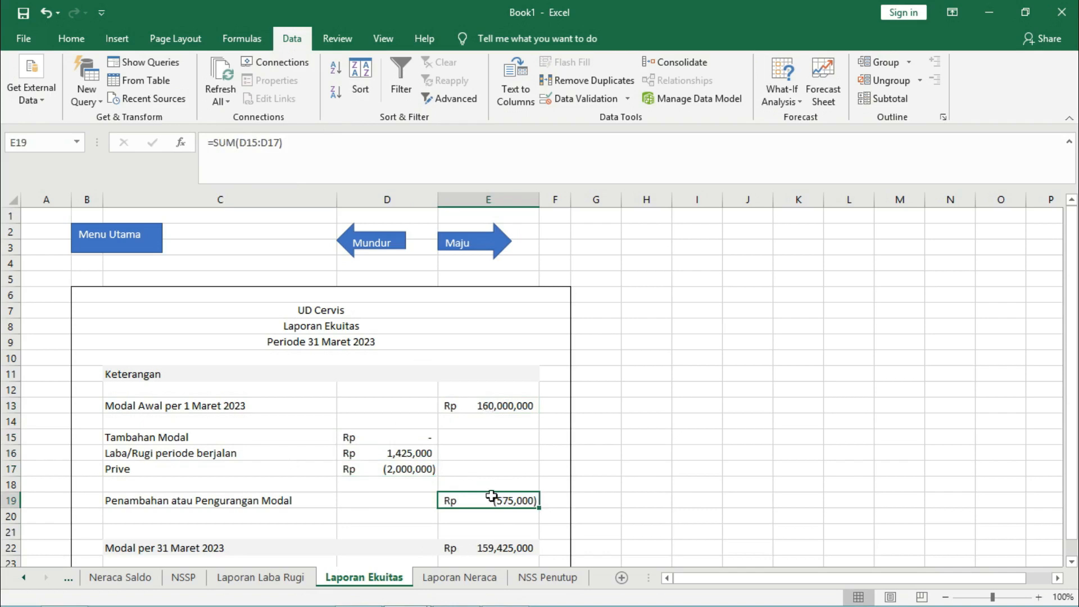
click(498, 549)
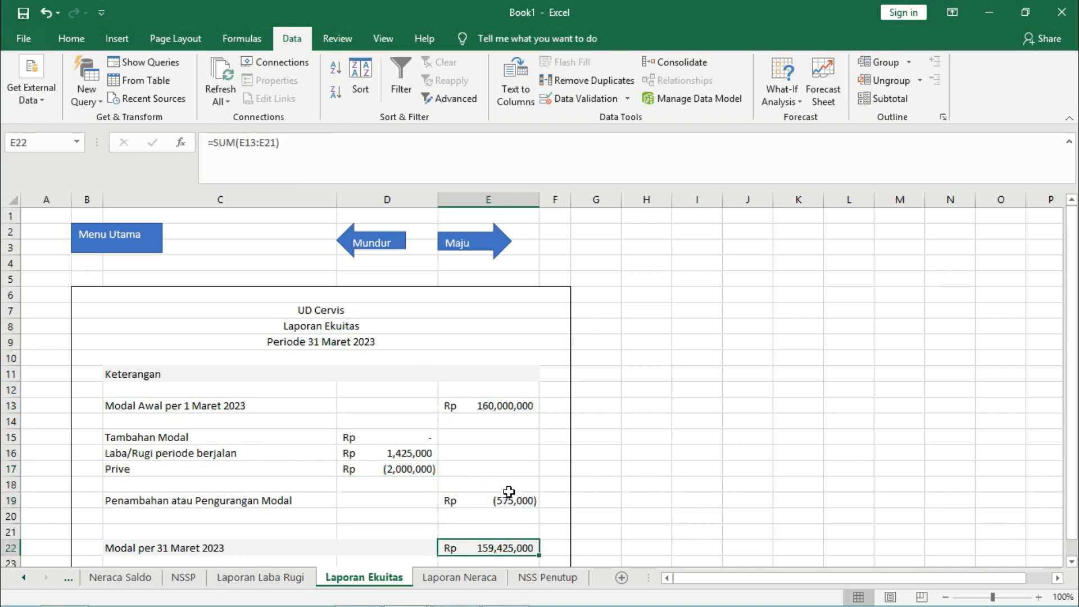
click(510, 407)
click(515, 499)
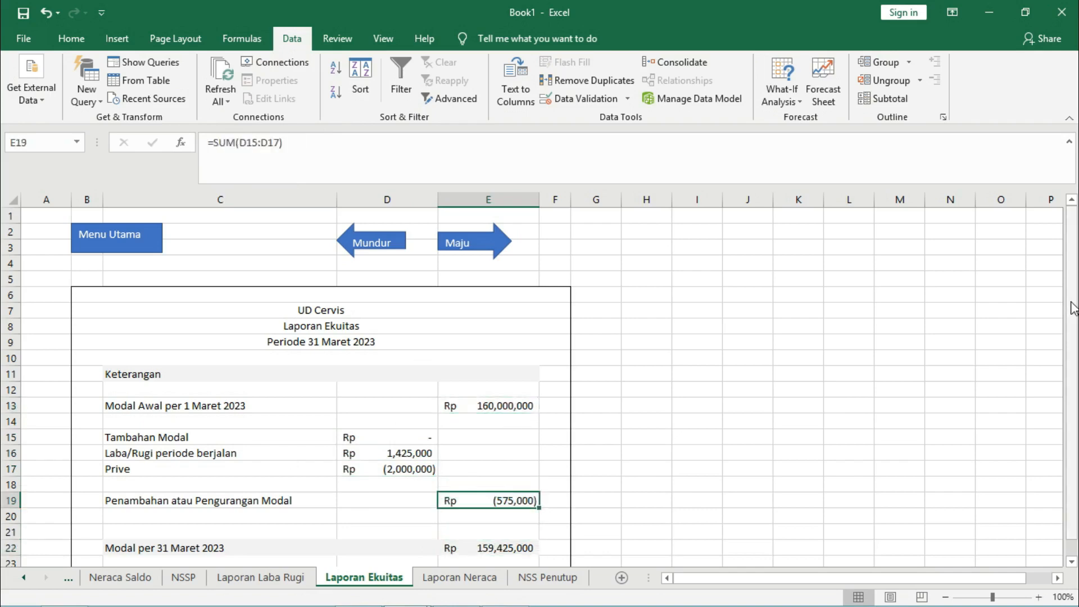
drag(1070, 318, 1070, 325)
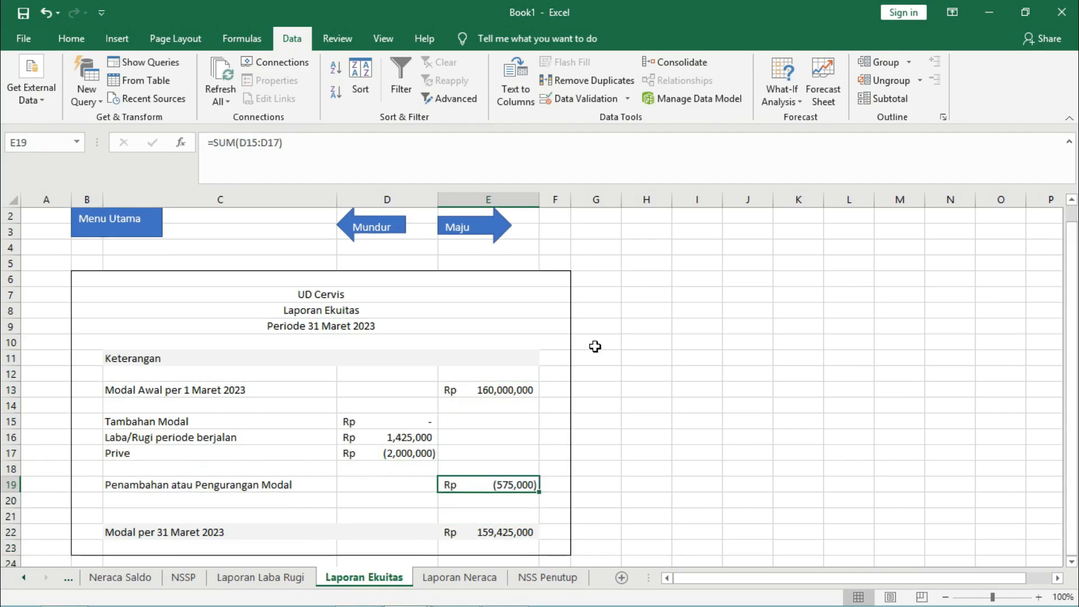
Open the Laporan Neraca sheet and examine the Aktiva Lancar account code cells C14 and C15.
click(464, 579)
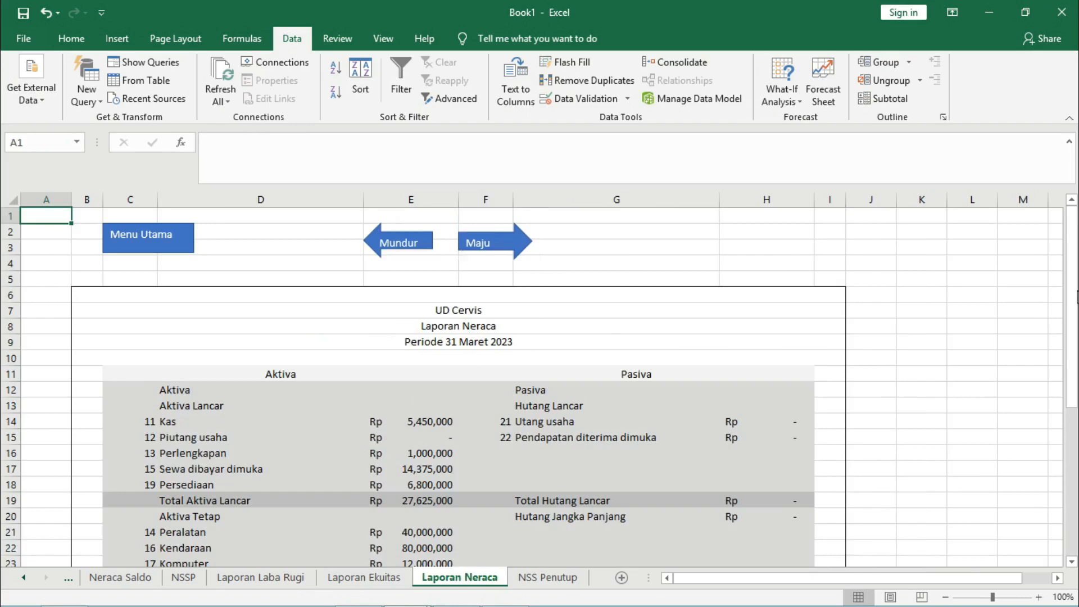
drag(1074, 282, 1073, 280)
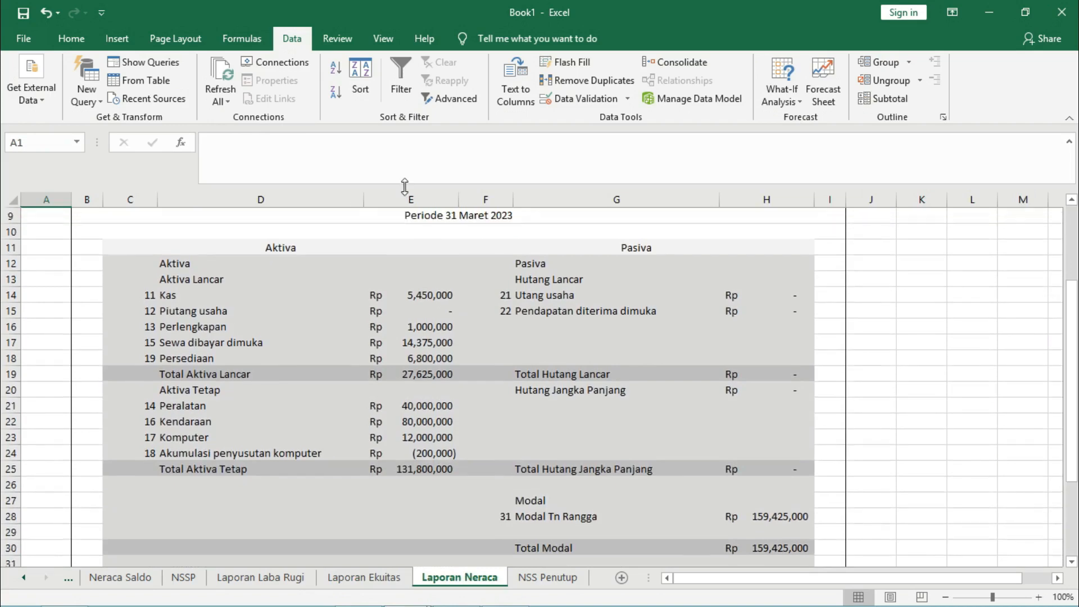
click(148, 293)
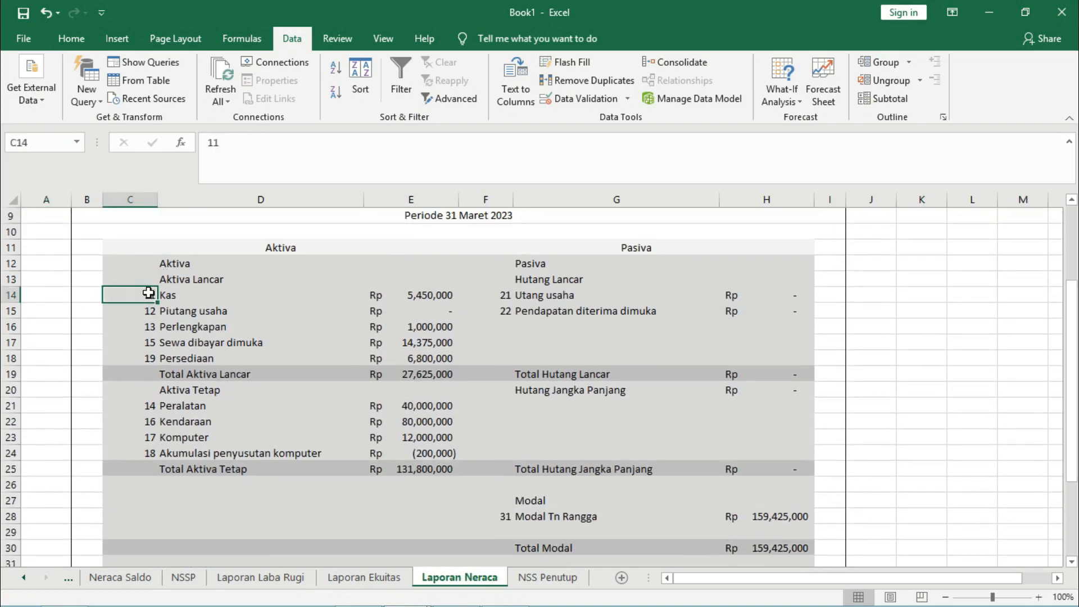
click(127, 316)
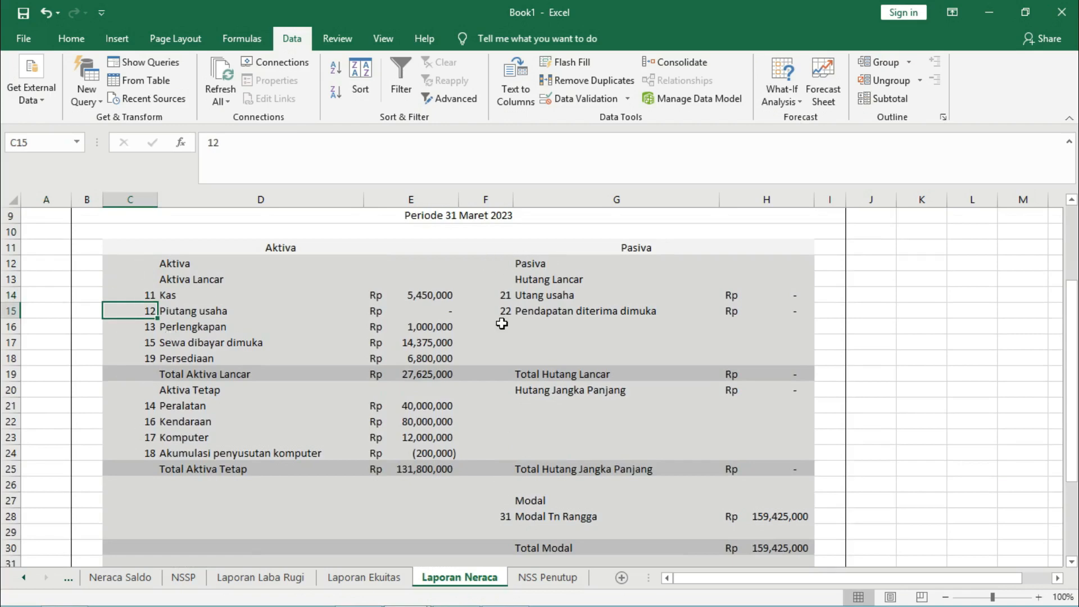
Fill the Aktiva Lancar name formula from D14 down through D17 and the Aktiva Tetap name formula from D21 through D23.
click(246, 298)
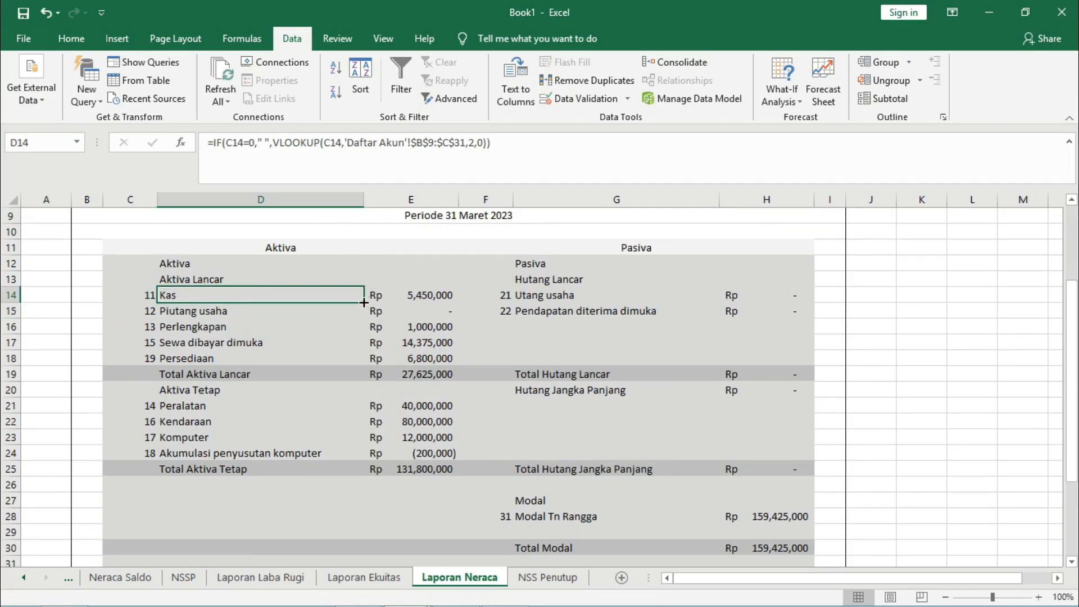
drag(363, 303, 368, 360)
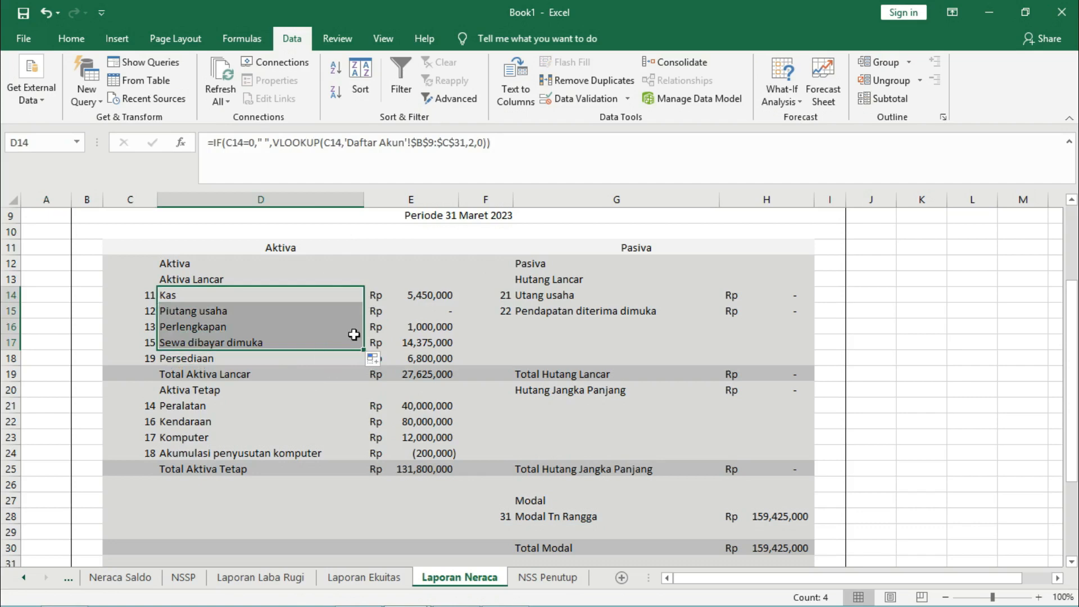
click(197, 406)
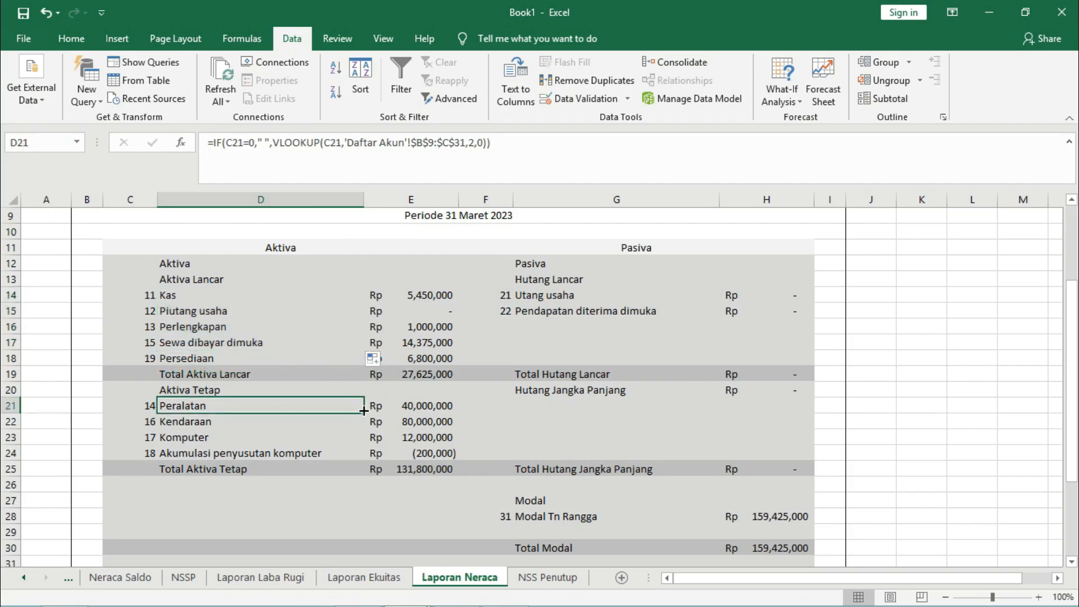
drag(364, 411, 366, 452)
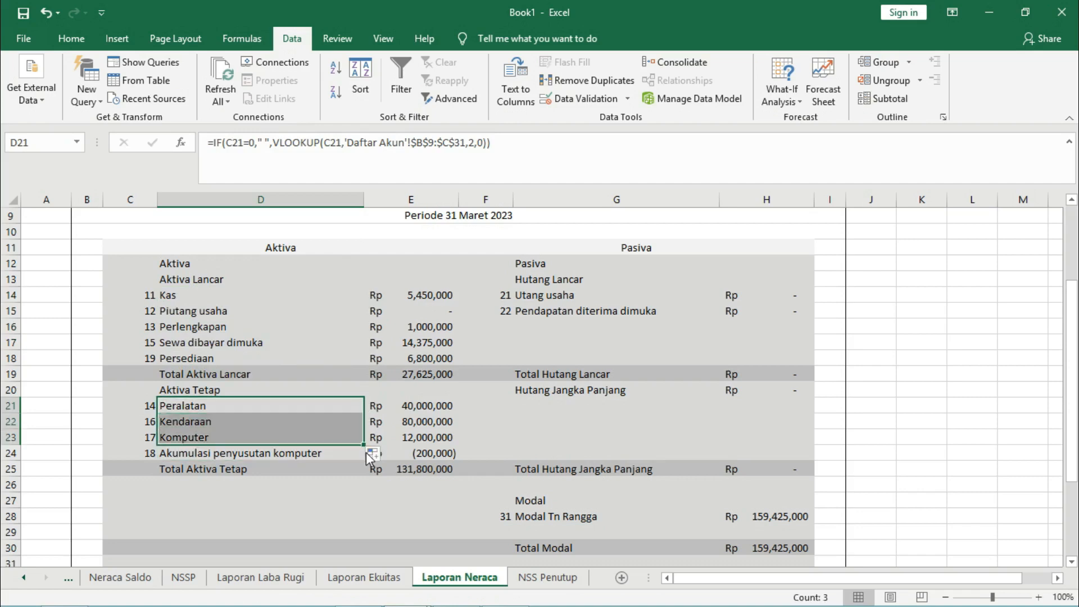
Examine the Pasiva side: the Utang usaha name formula in G14 and the Hutang Jangka Panjang and Modal headings.
click(523, 296)
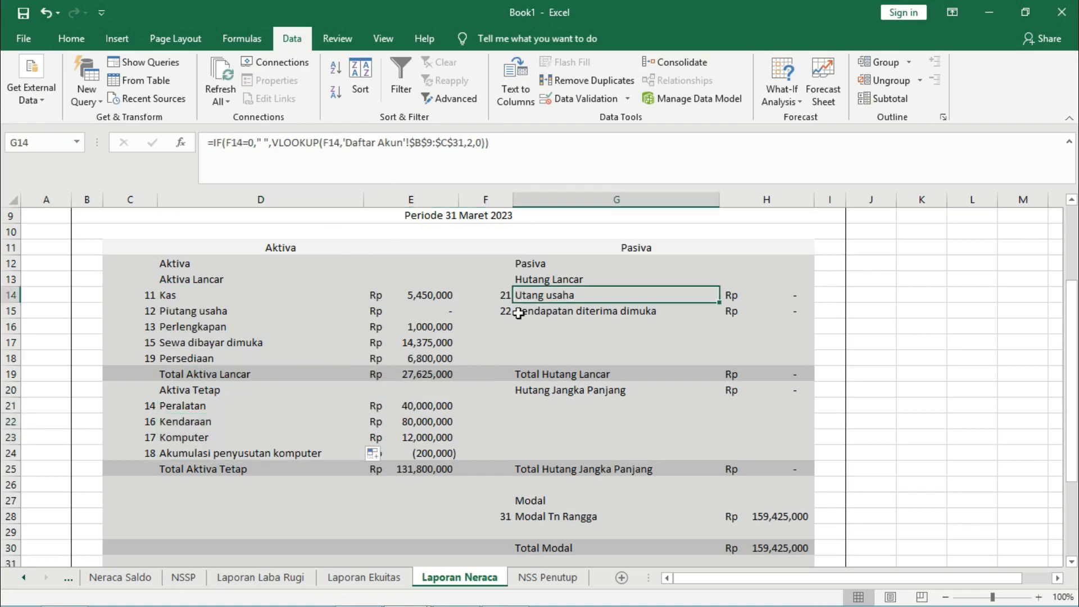
click(554, 392)
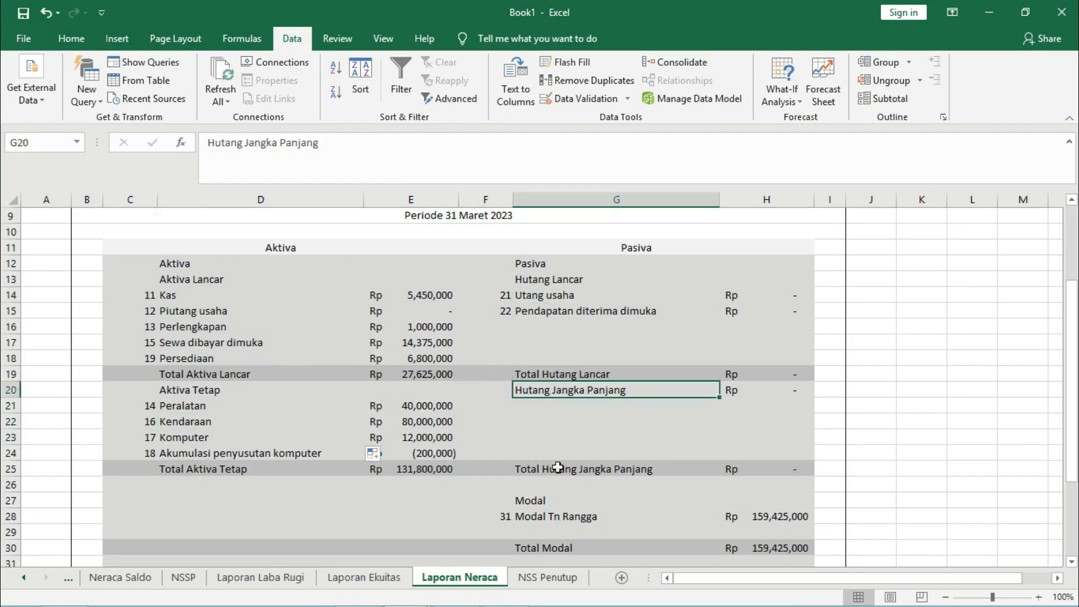
click(550, 502)
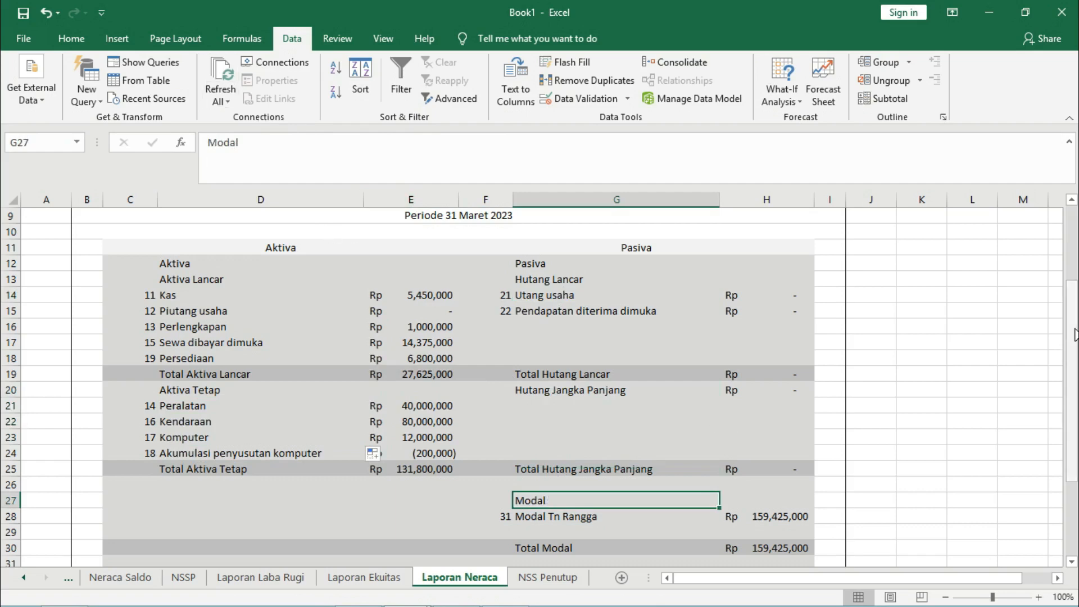
drag(1075, 335, 1077, 361)
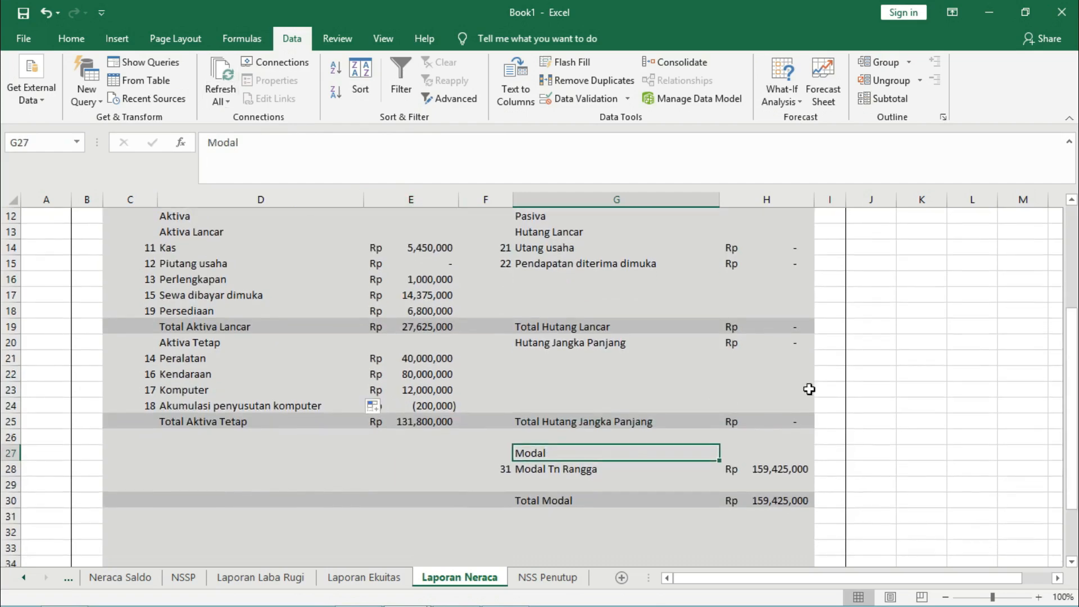
Examine the balance formulas for Kas in E14, Peralatan in E21 and Utang usaha in H14.
click(411, 249)
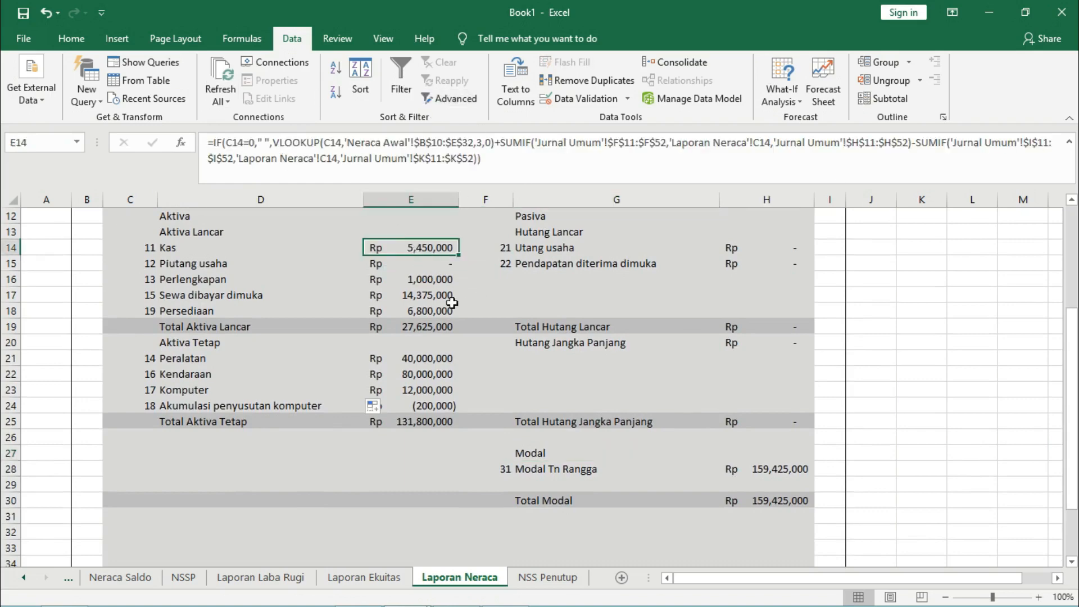
click(407, 360)
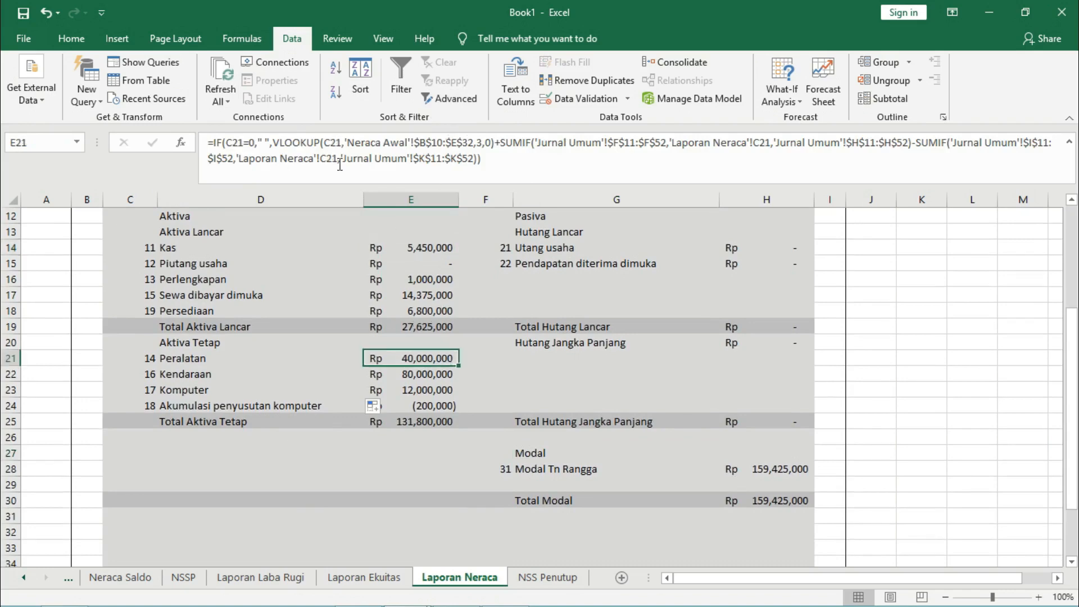
drag(1071, 361, 1075, 306)
click(786, 341)
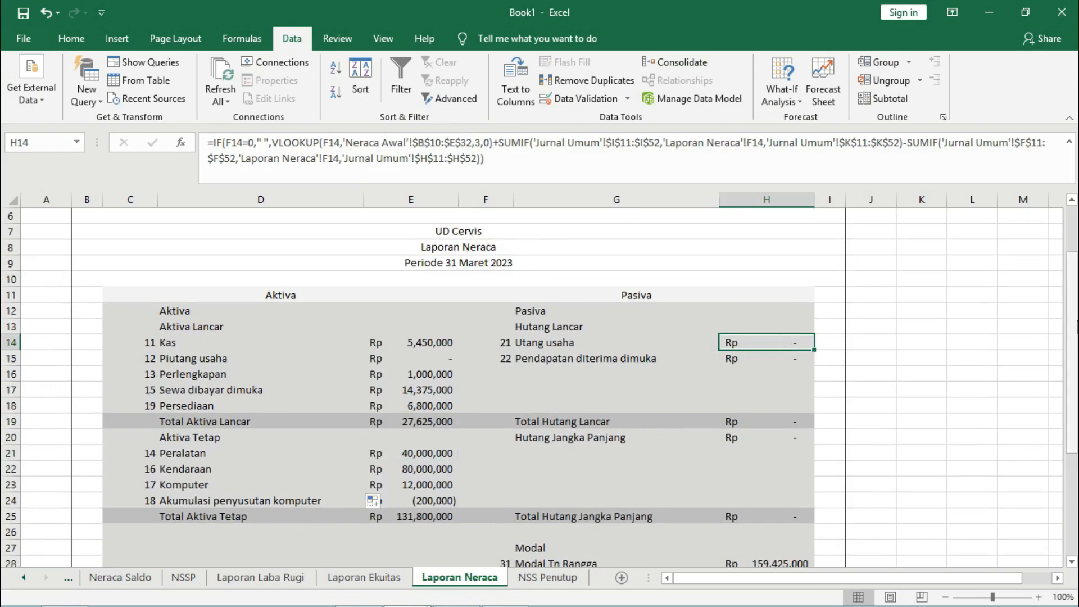
Review the Modal formulas in H28 and H30 and the Total Aktiva and Total Pasiva formulas in E37 and H37.
scroll(1077, 327, down, 2)
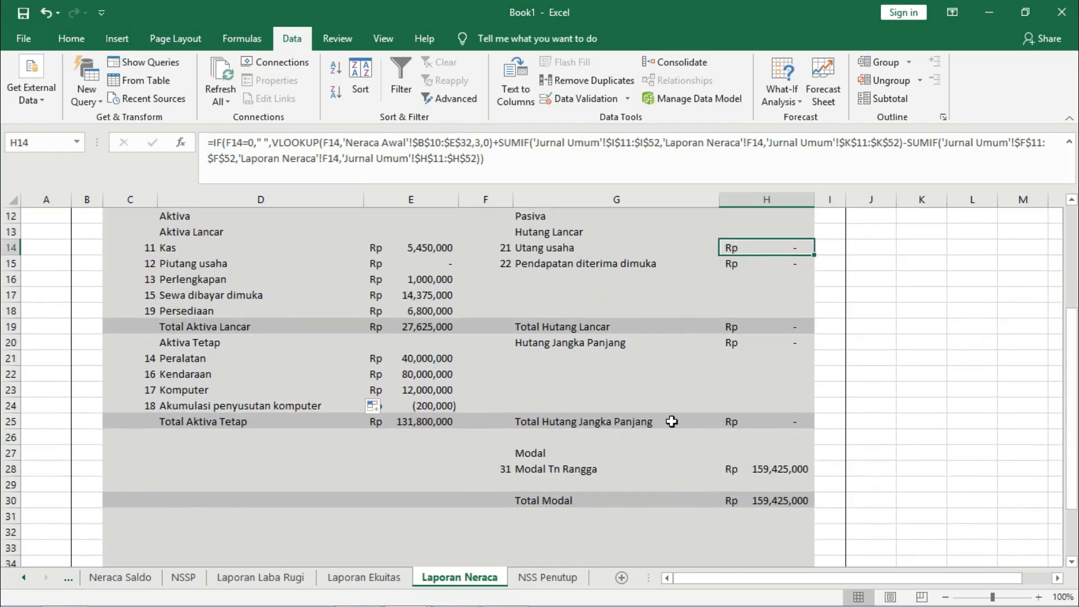
click(768, 470)
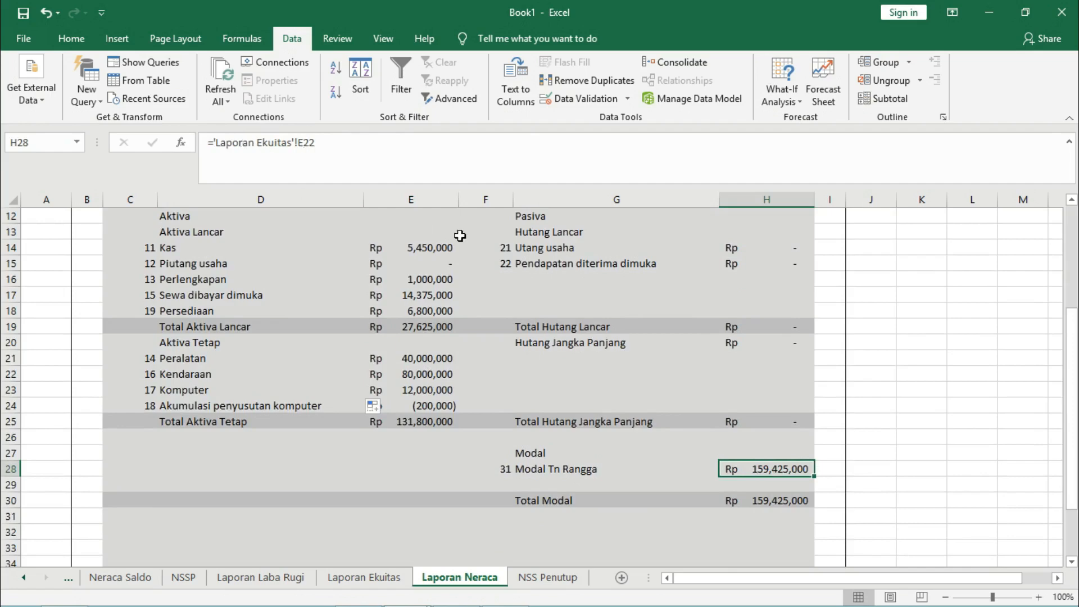
click(779, 505)
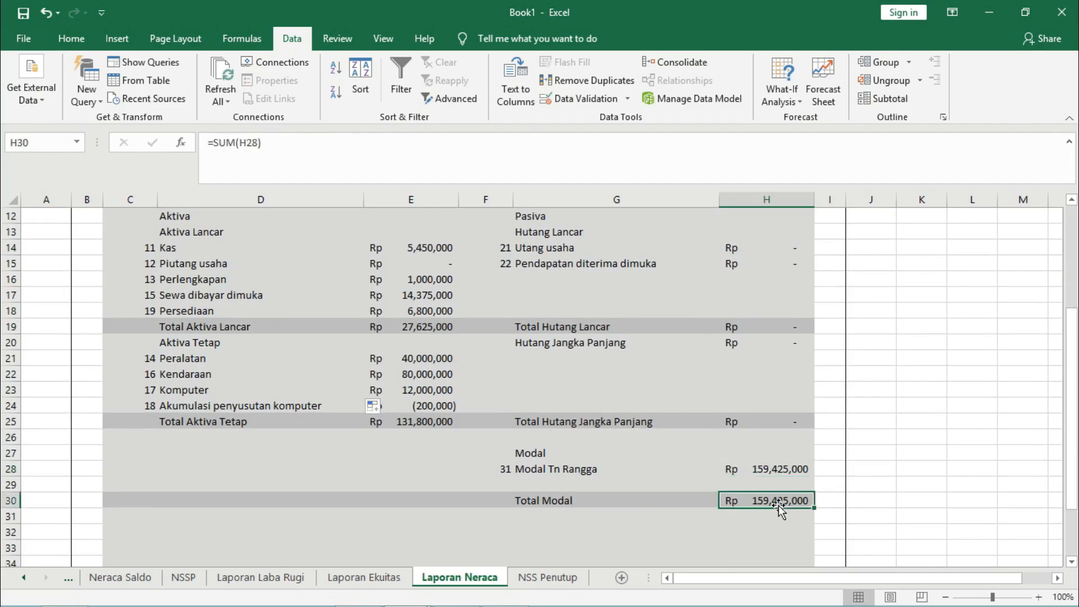
scroll(1077, 442, down, 2)
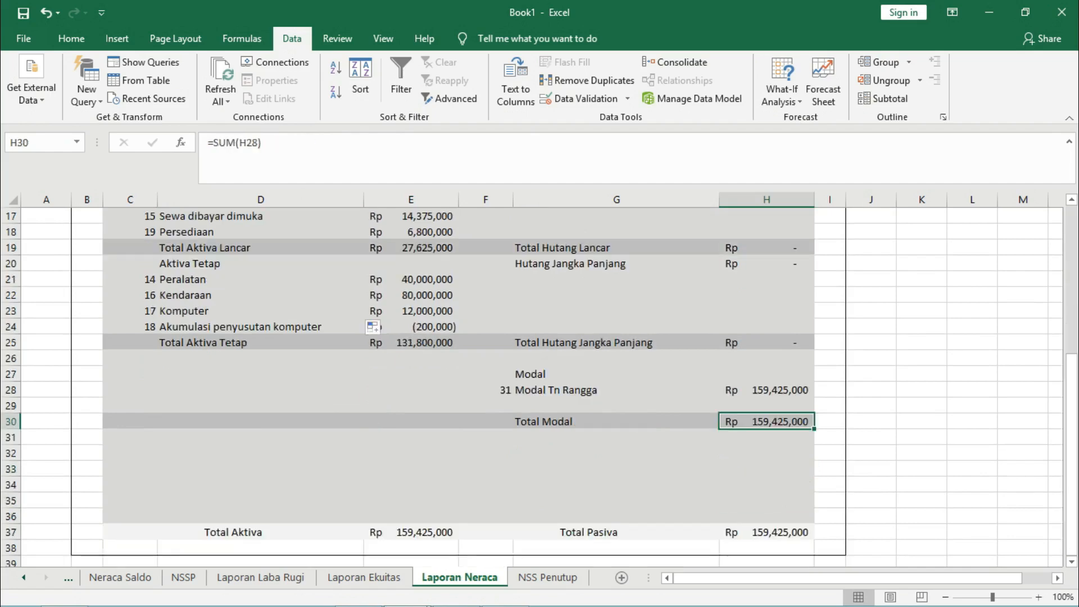
click(435, 528)
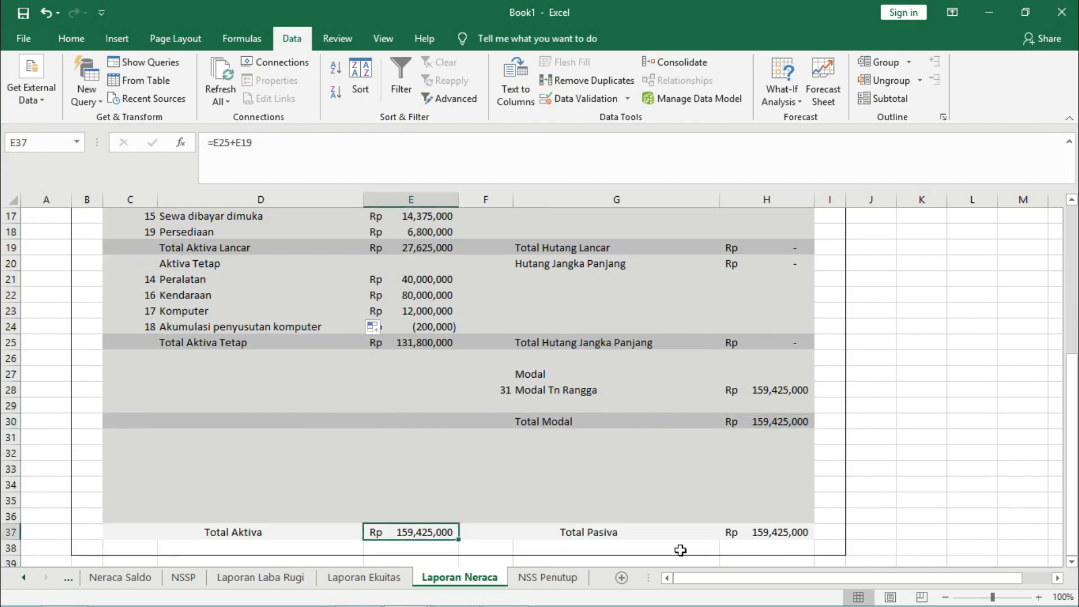
click(755, 532)
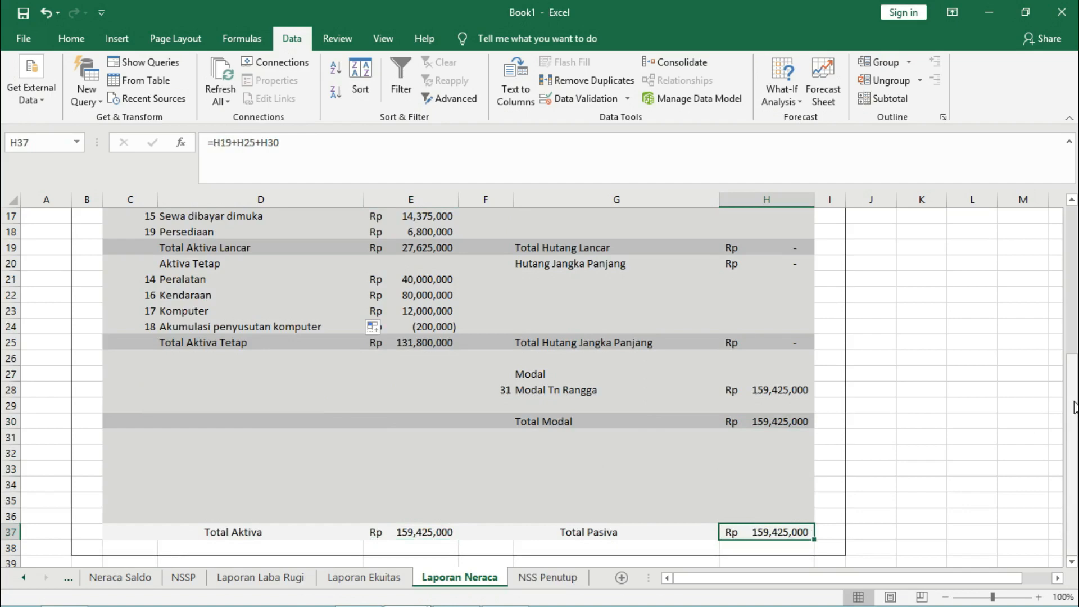
scroll(1075, 408, up, 5)
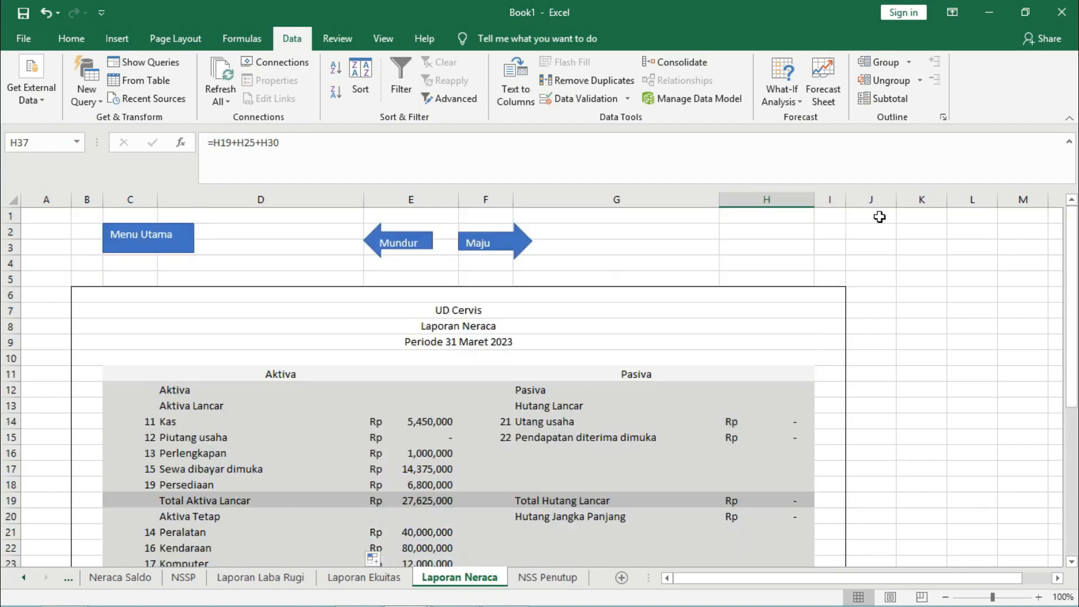
Open the NSS Penutup sheet and compare its layout with the NSSP sheet.
click(545, 578)
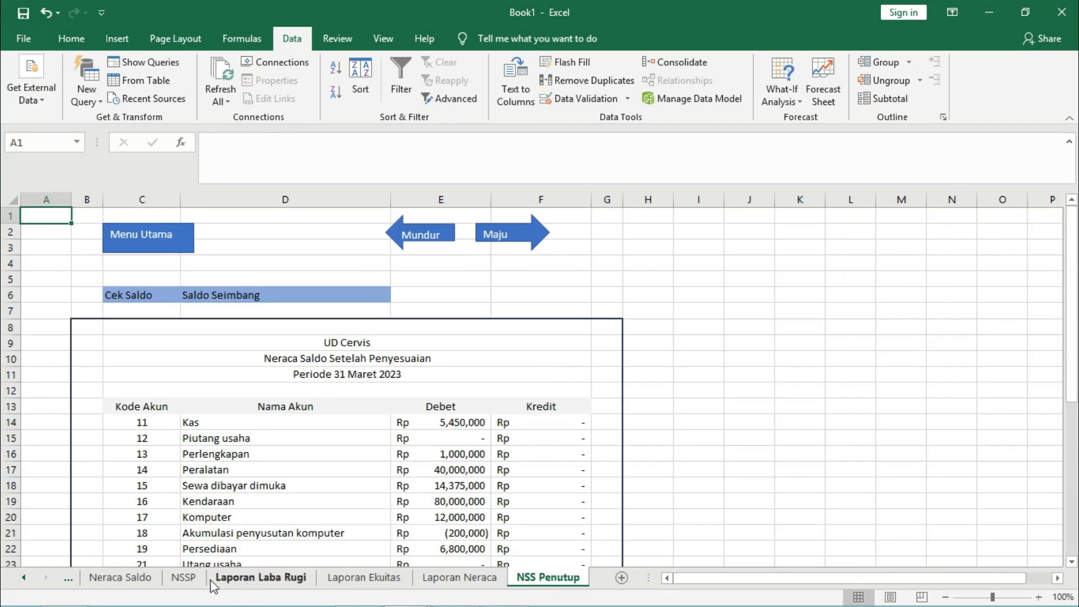
click(183, 577)
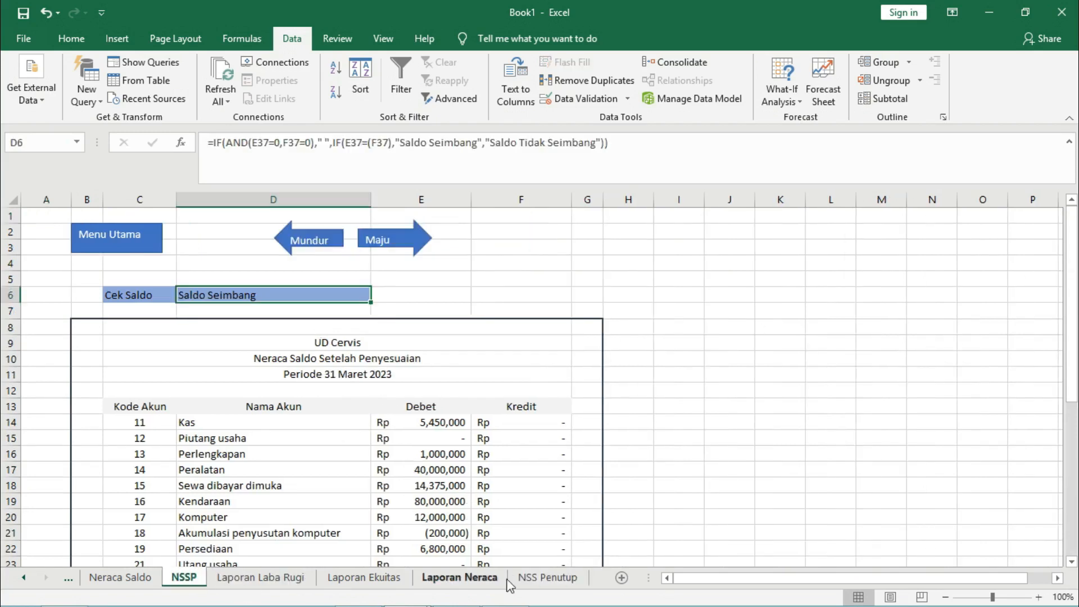
click(527, 579)
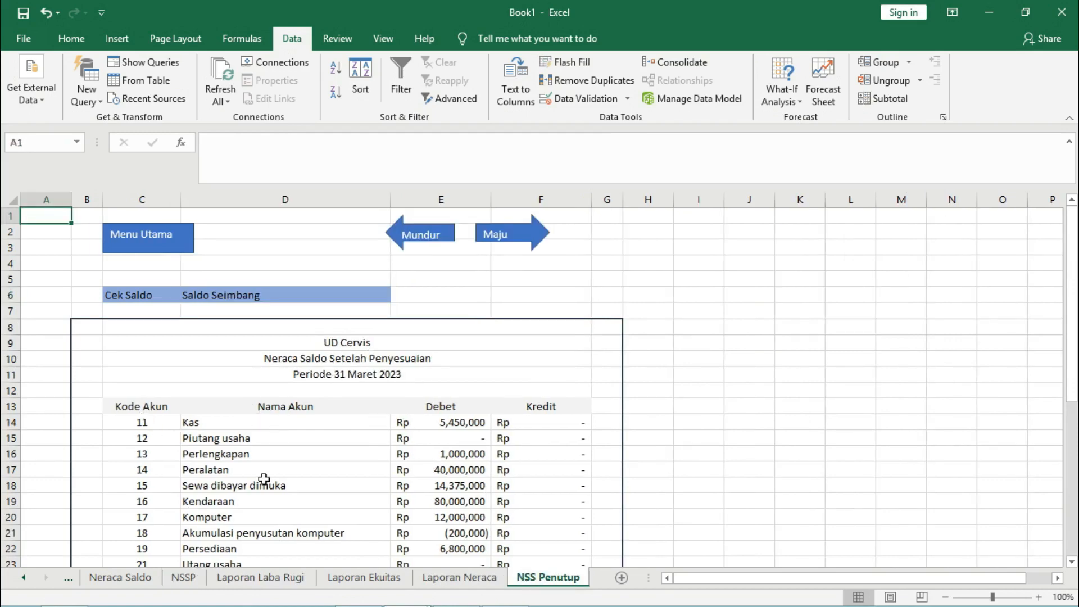
click(184, 579)
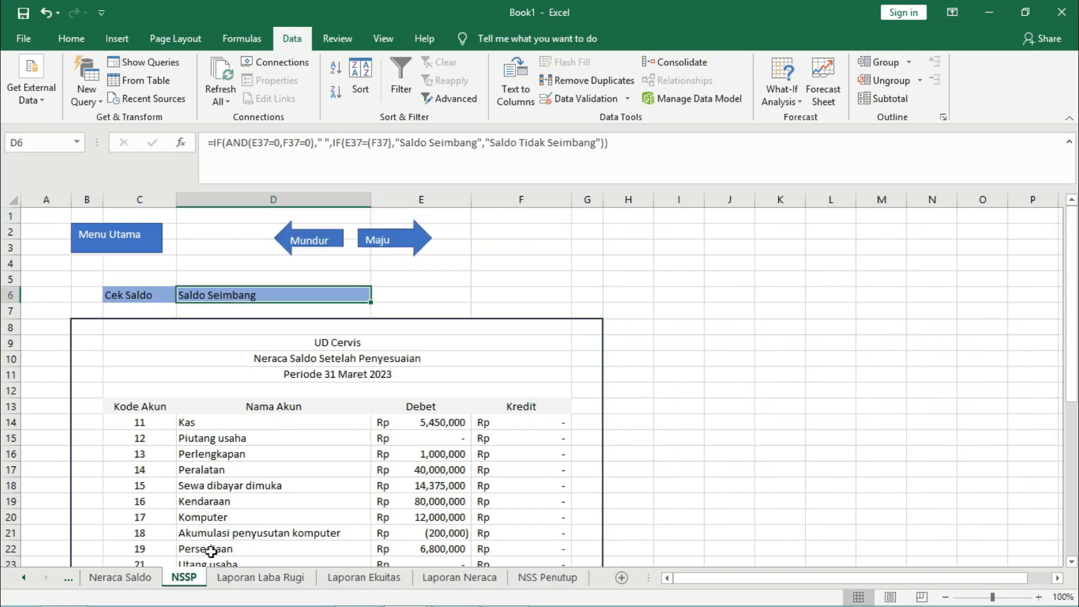
click(542, 584)
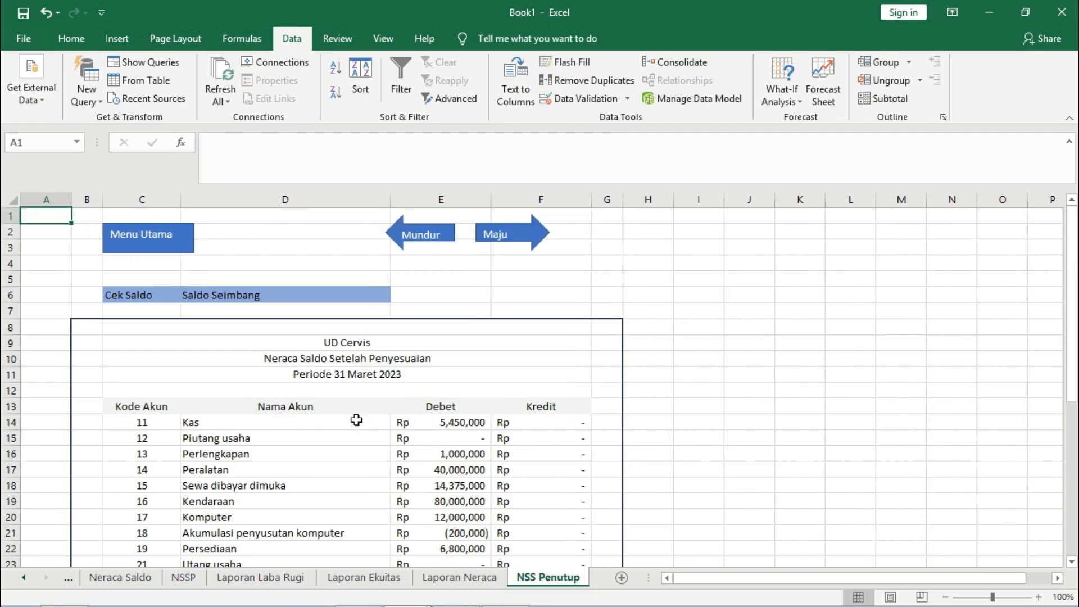
Review the Debet and Kredit formulas for Kas, and fill the formulas in D14:F14 down through row 36.
click(439, 419)
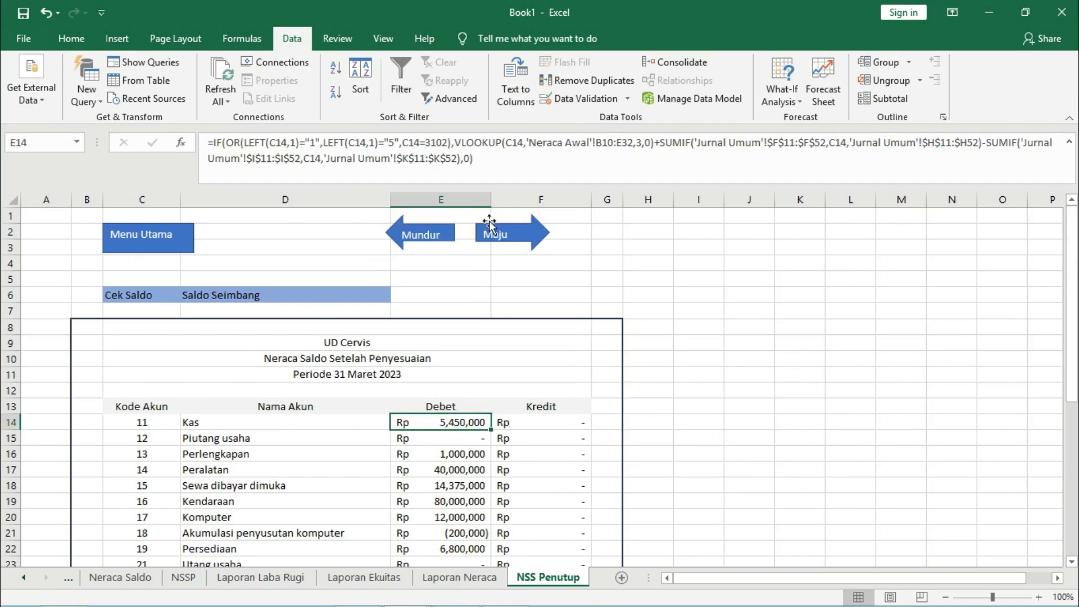
click(523, 427)
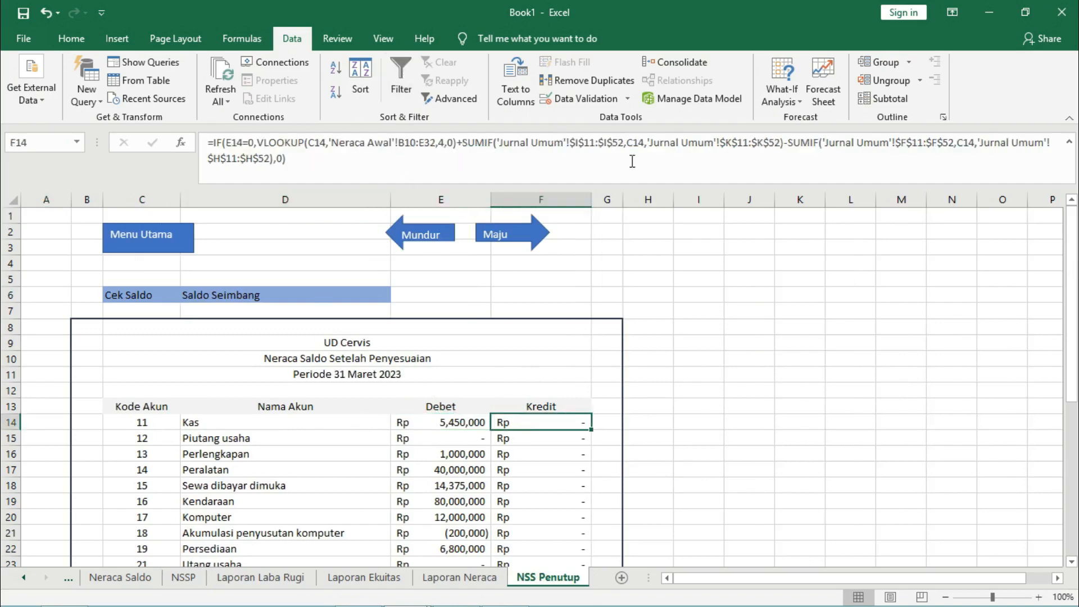
click(352, 423)
key(shift+Right)
key(shift+Right)
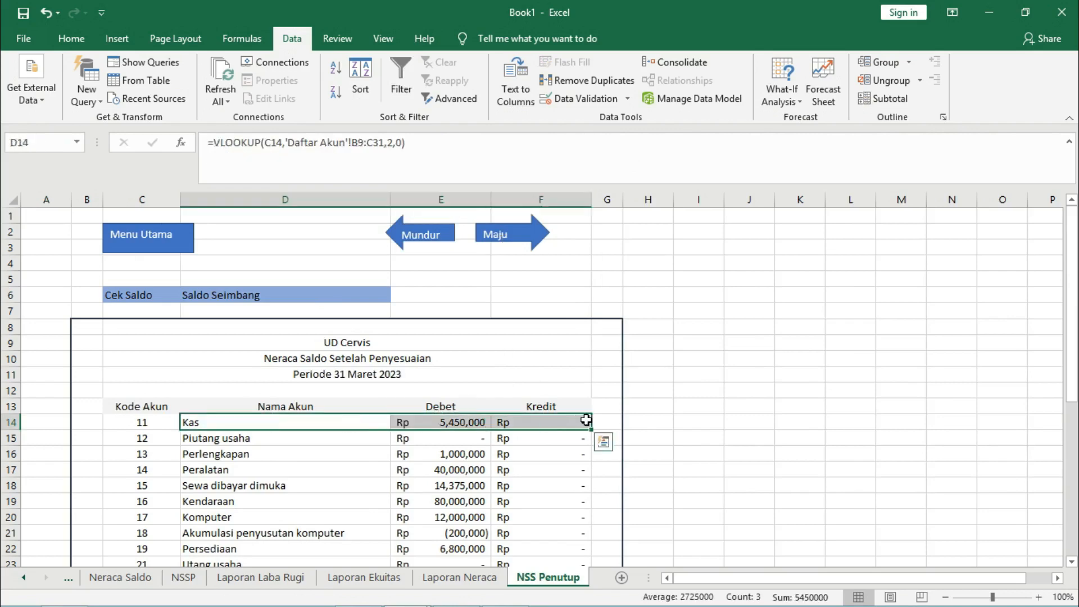
drag(591, 430, 547, 549)
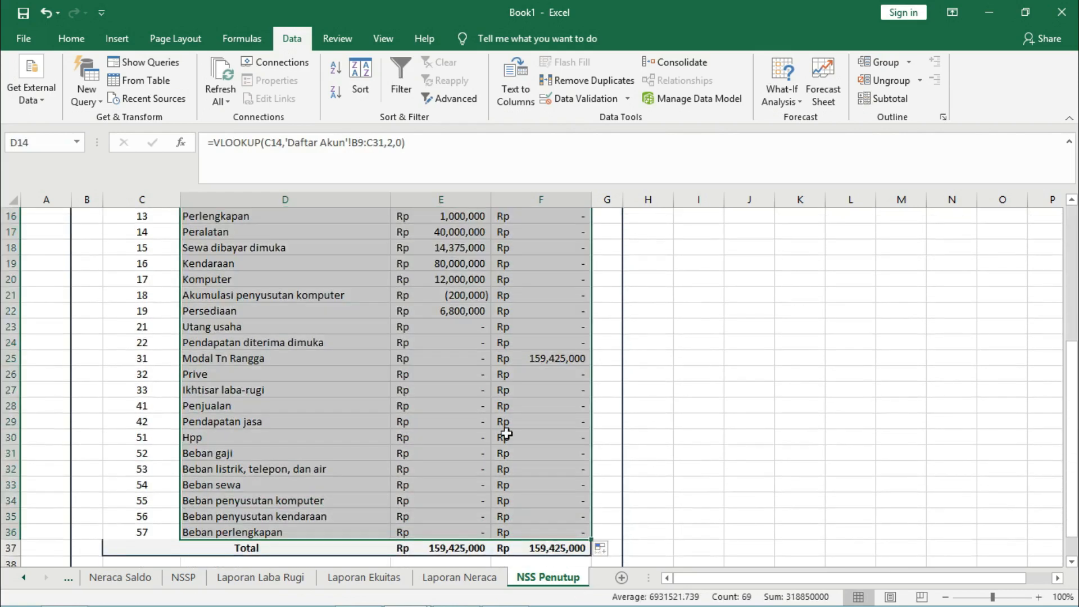
Examine the Debet and Kredit total formulas in E37 and F37 and the Cek Saldo formula in D6.
click(461, 550)
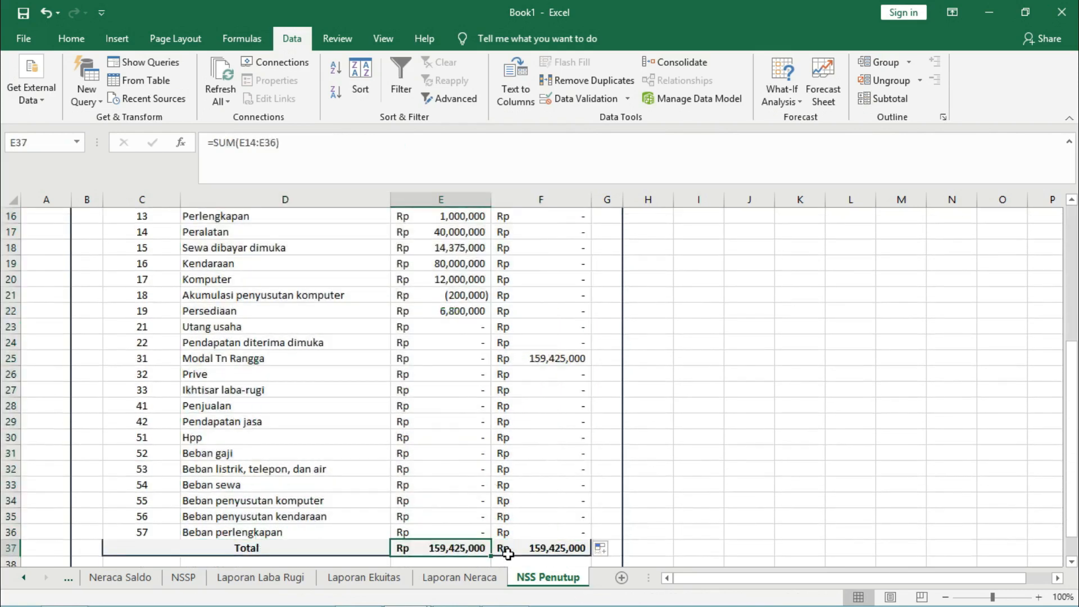
click(511, 551)
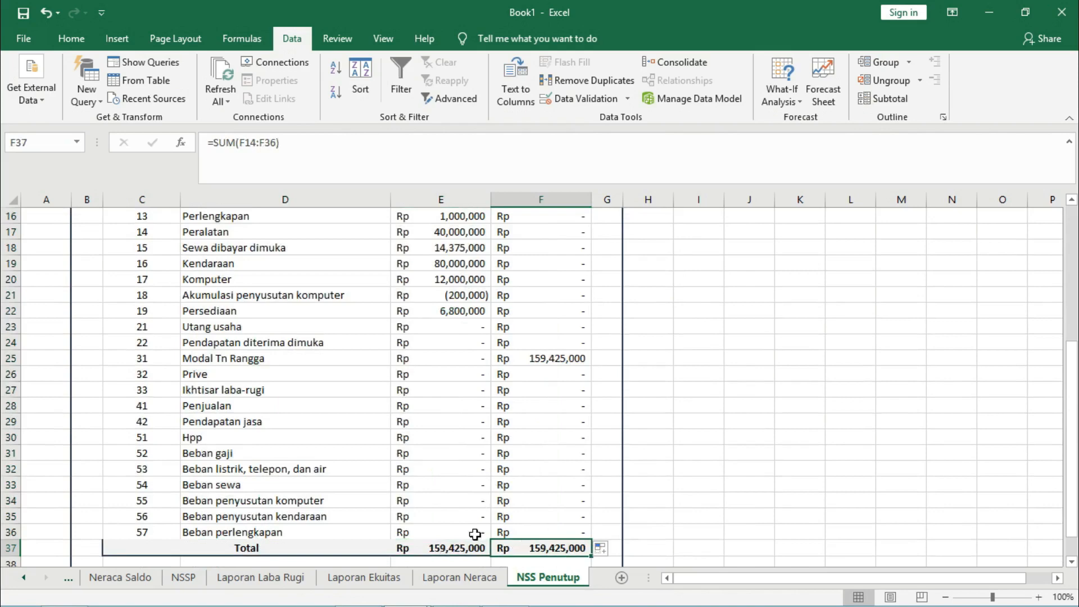
drag(1073, 403, 1074, 266)
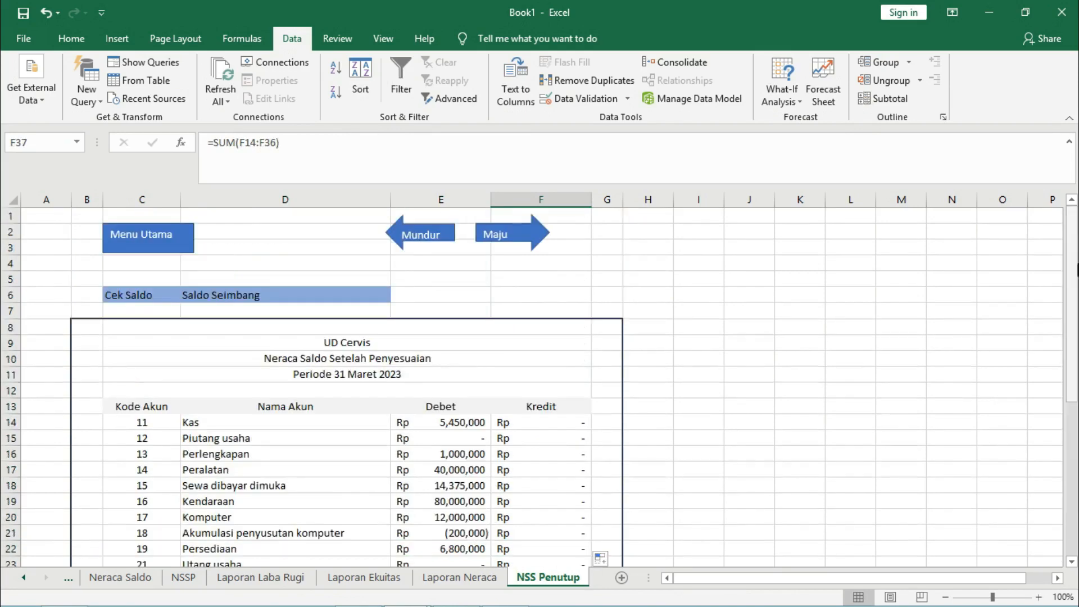
click(229, 294)
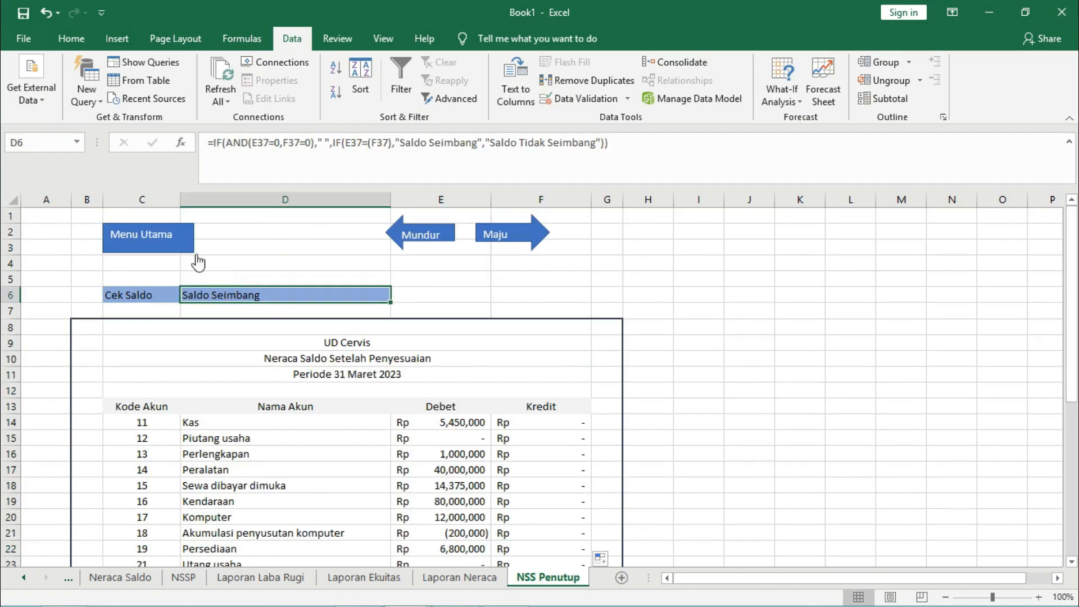
click(695, 386)
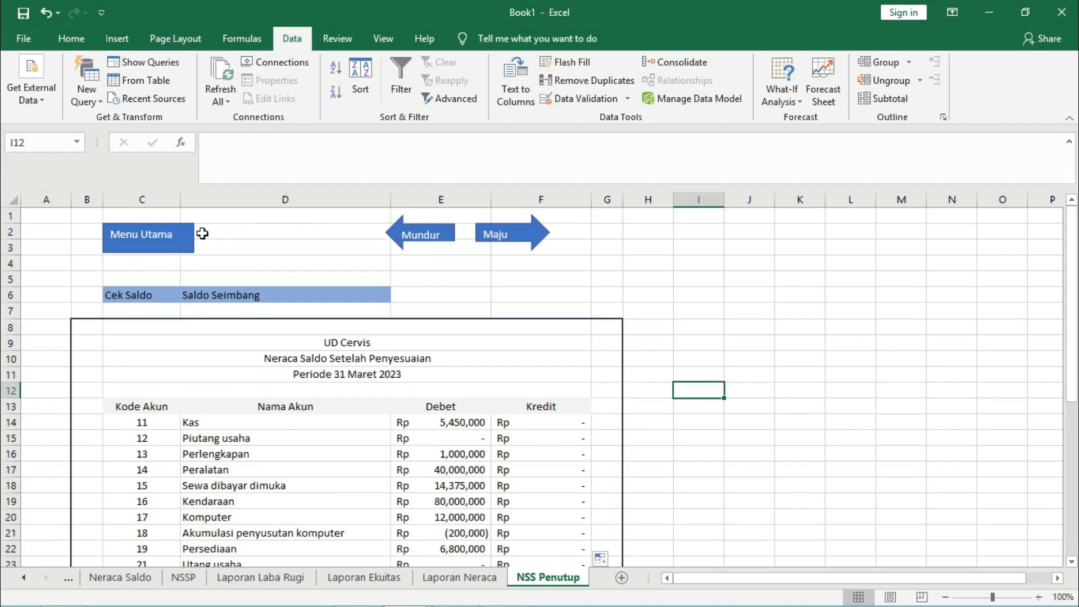
Go to the Menu Utama sheet and draw a rectangle about 0.76" high and 0.86" wide beside the menu, around O8:P11.
click(151, 243)
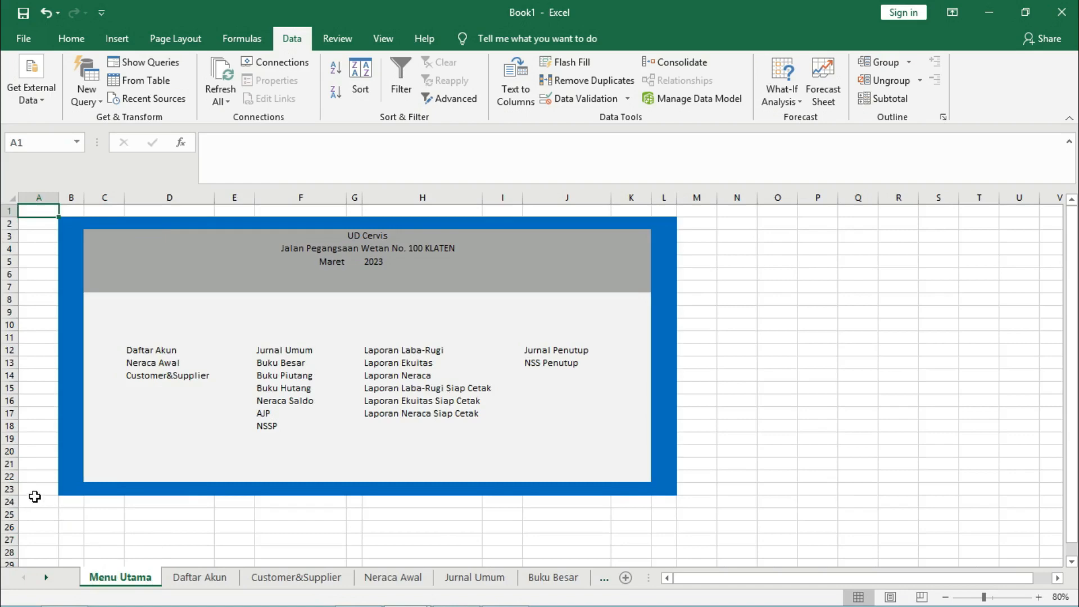
click(117, 38)
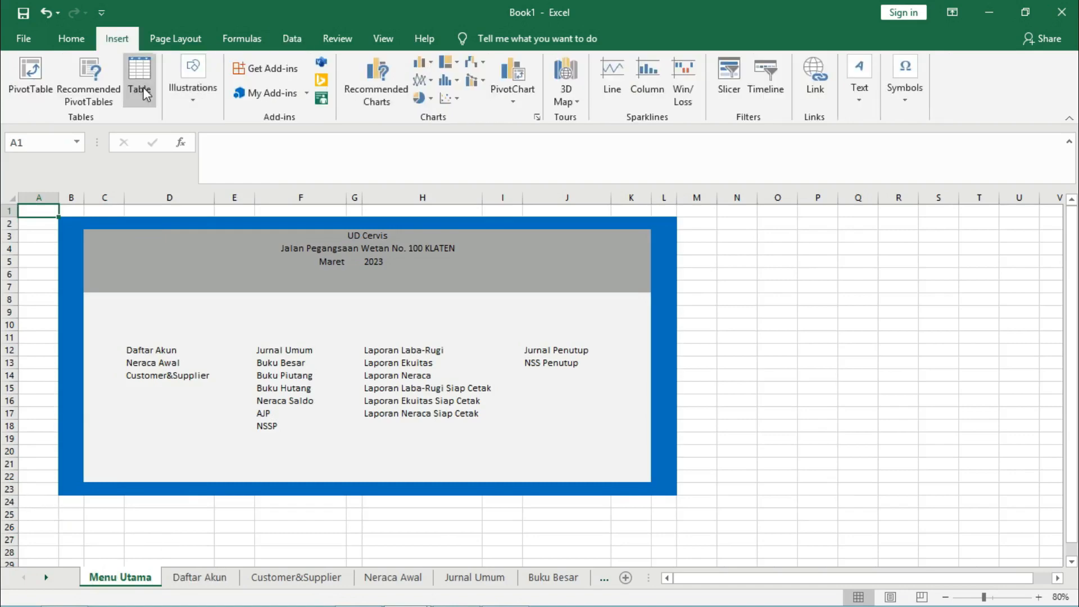
click(215, 95)
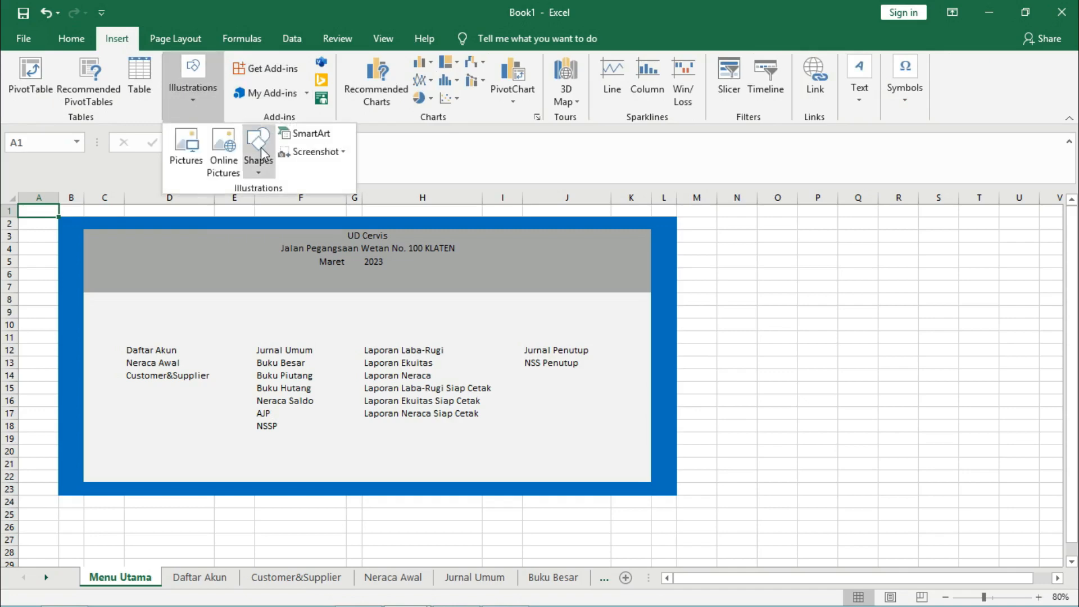
click(261, 160)
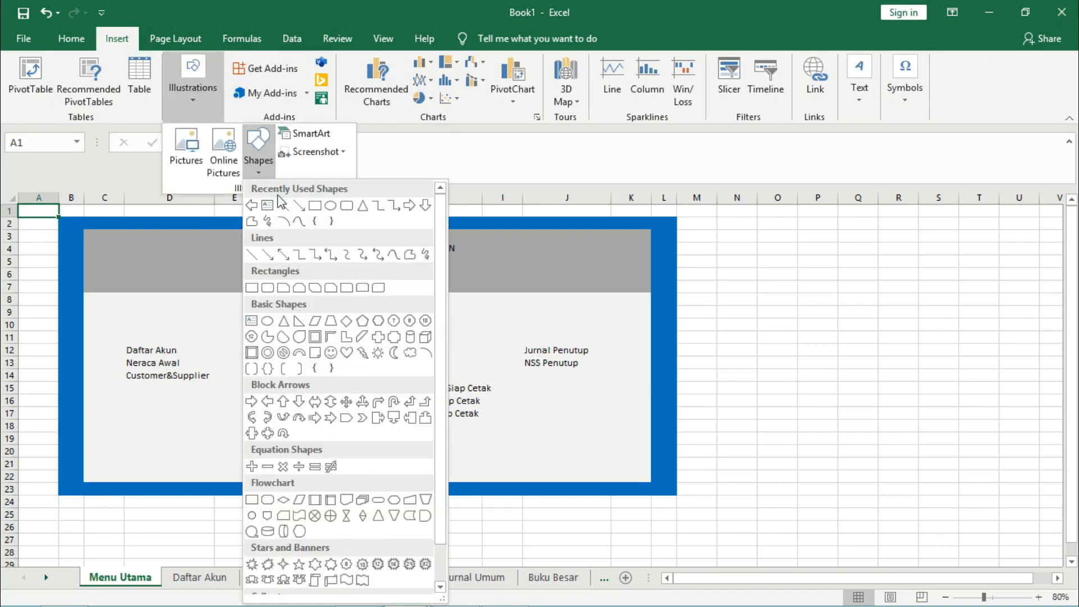
click(315, 206)
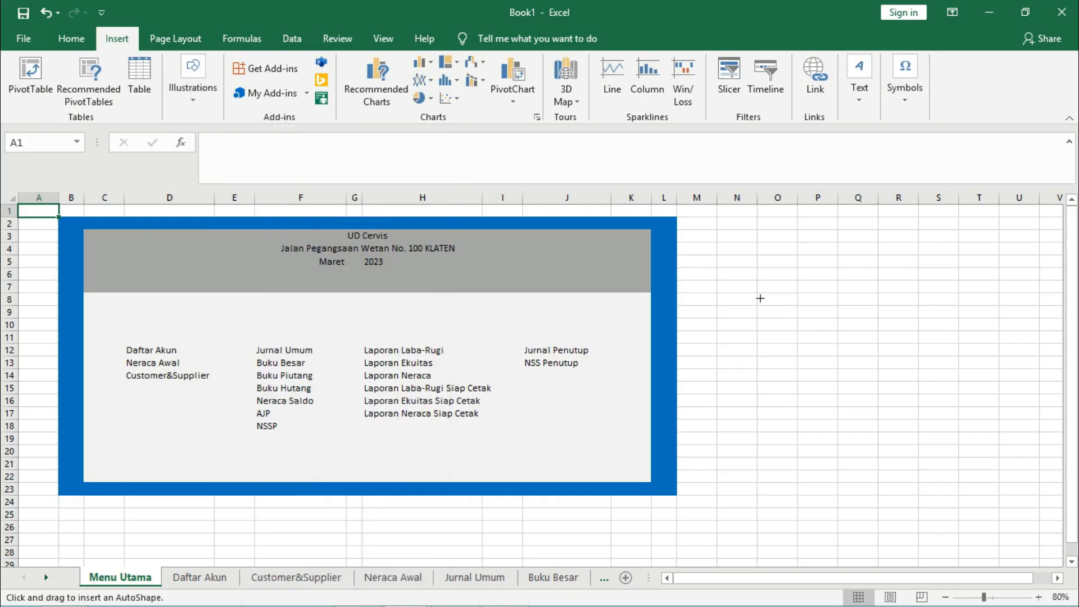
drag(784, 320, 813, 344)
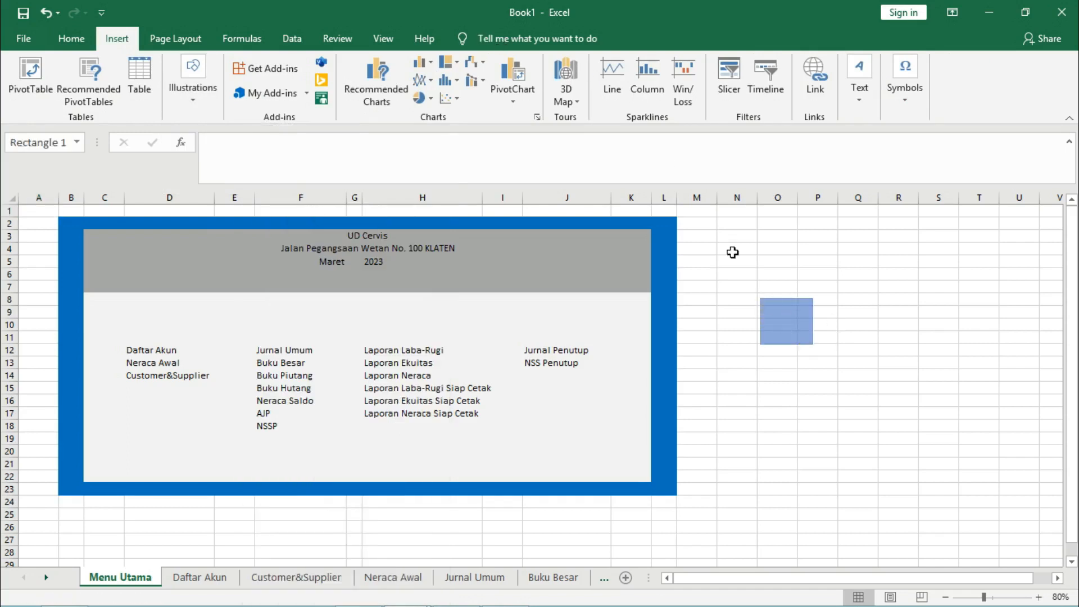
Label the rectangle beside the menu with the text PINDAH and leave the shape selected.
click(789, 310)
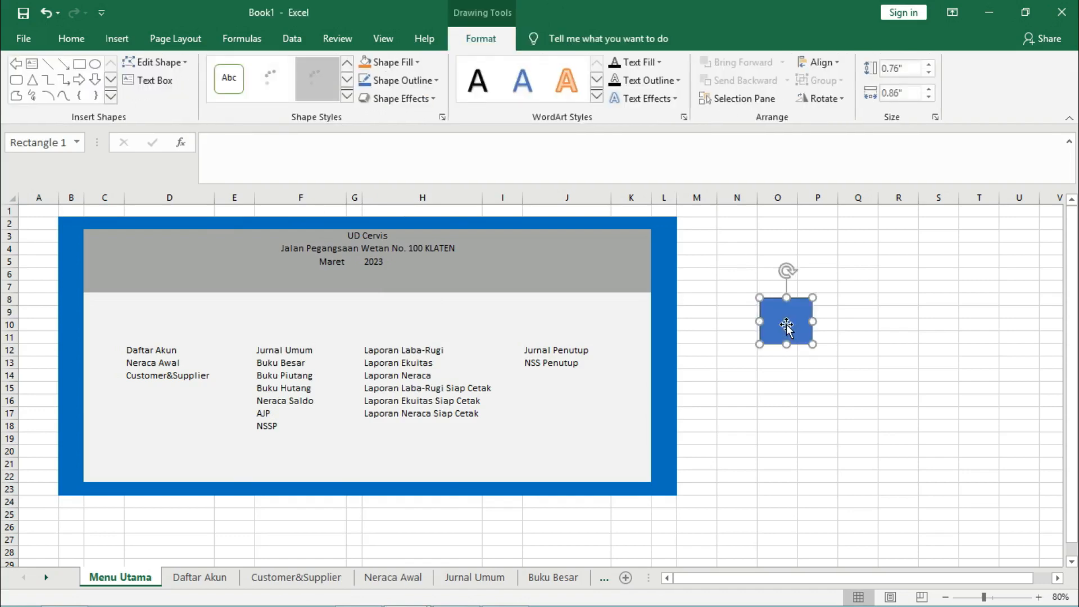
click(33, 63)
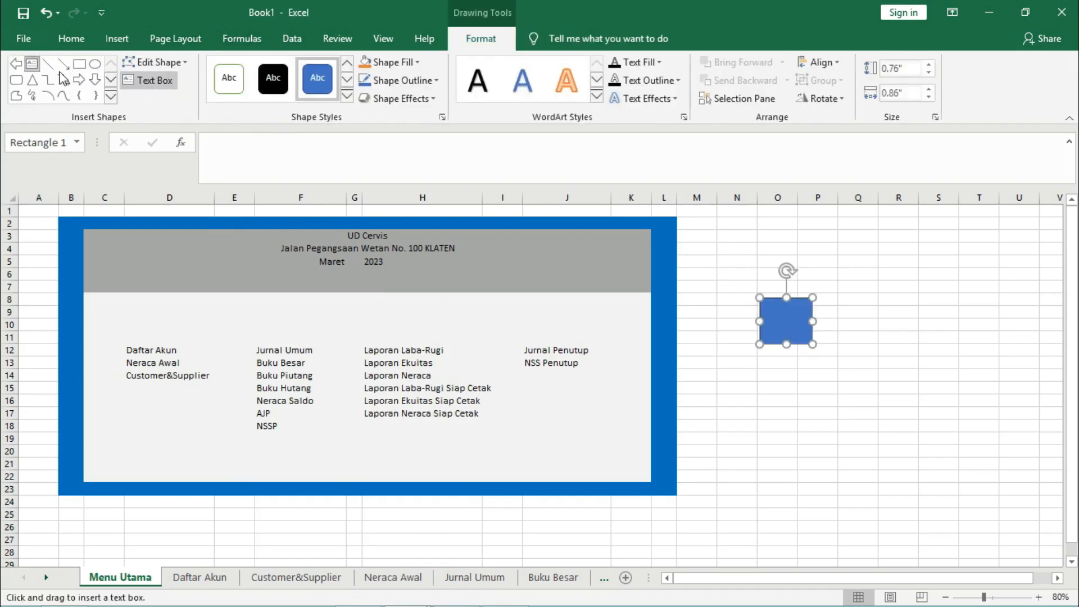
click(796, 326)
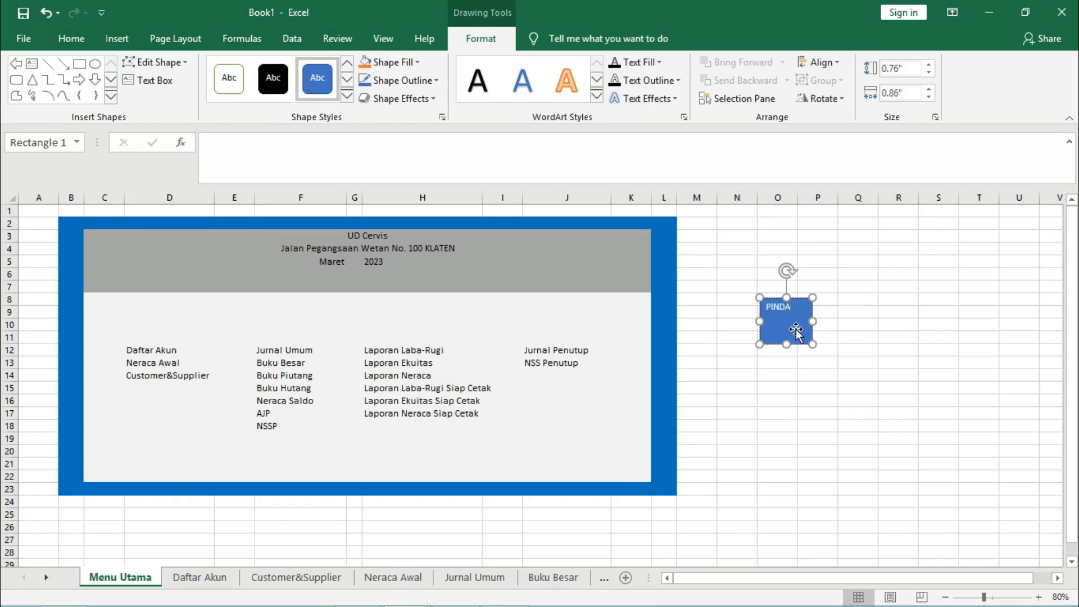
click(849, 312)
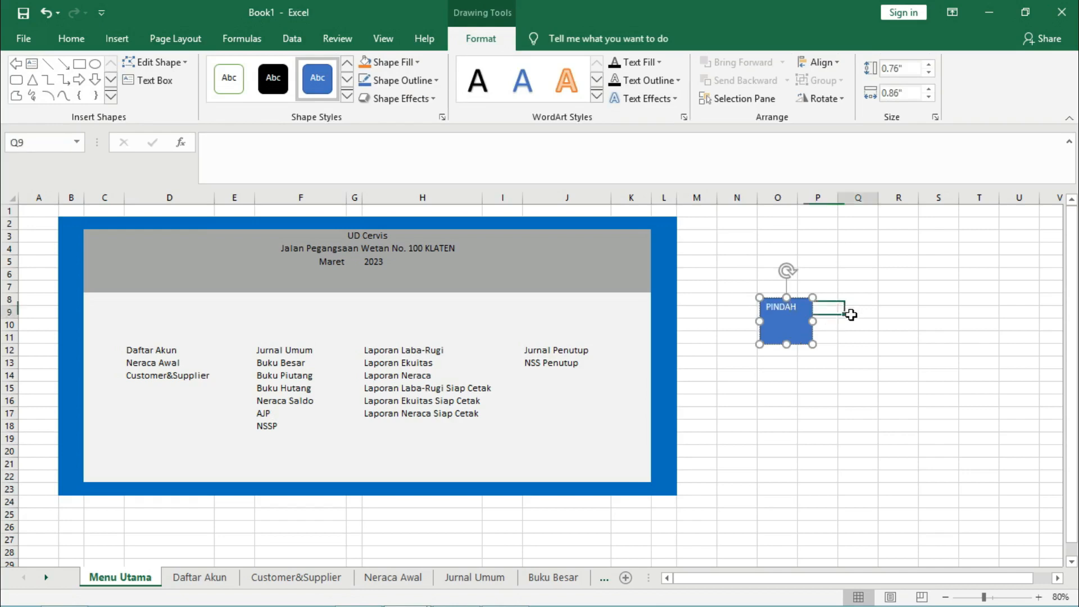
click(794, 322)
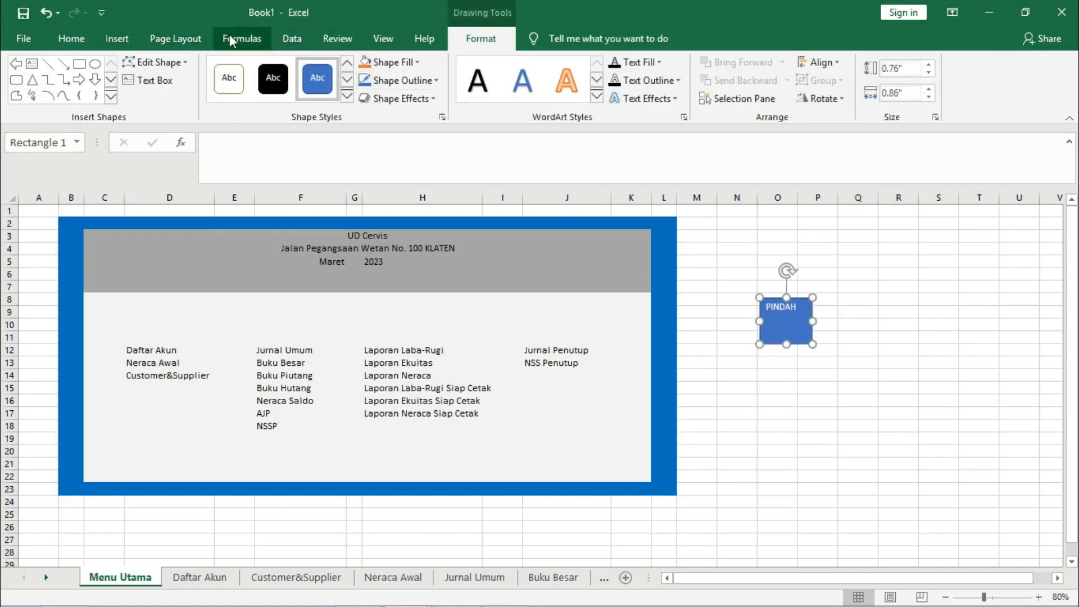
Link the PINDAH rectangle to cell A1 of the NSS Penutup sheet in this document and deselect the shape.
click(90, 34)
click(109, 43)
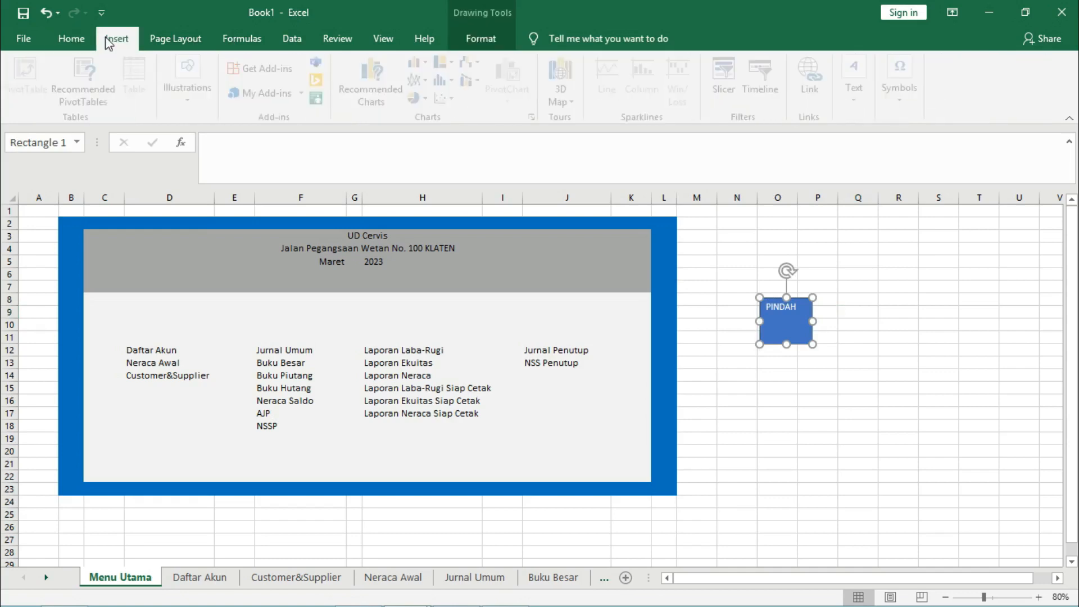
right_click(792, 331)
click(894, 287)
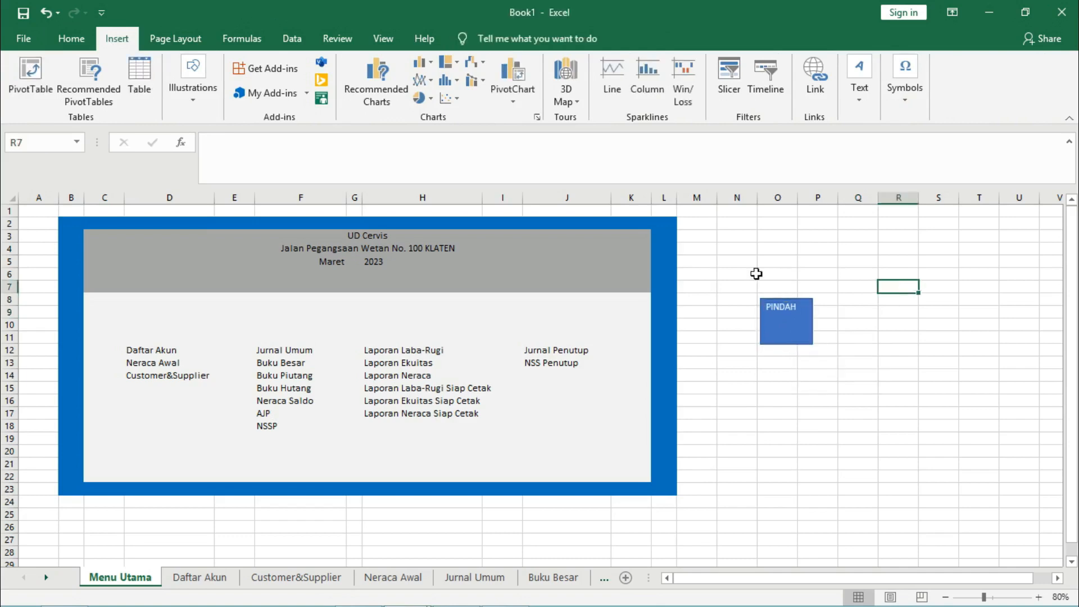
right_click(786, 325)
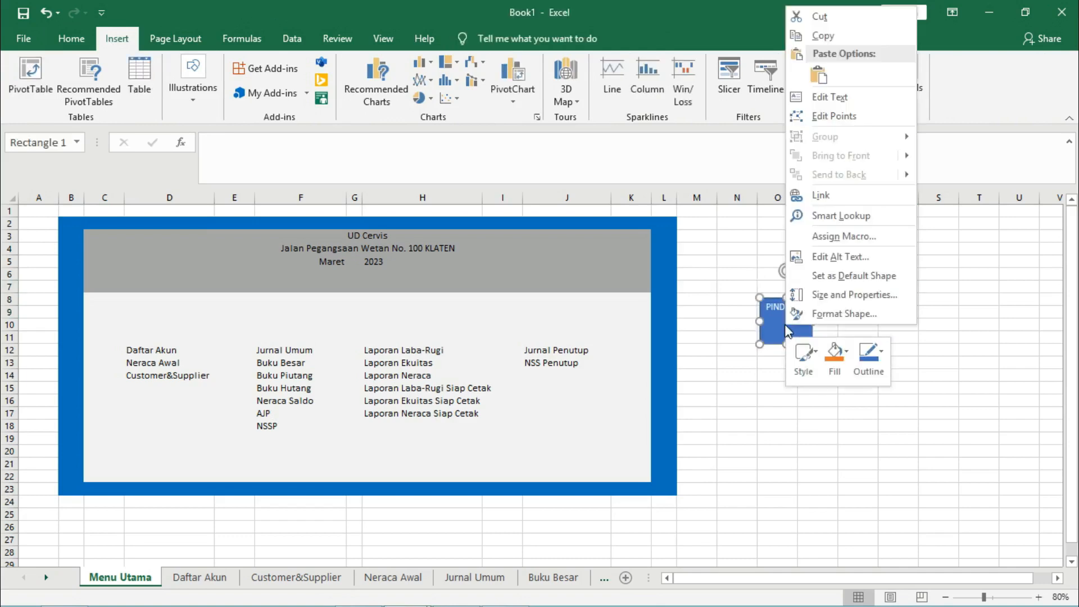
click(825, 198)
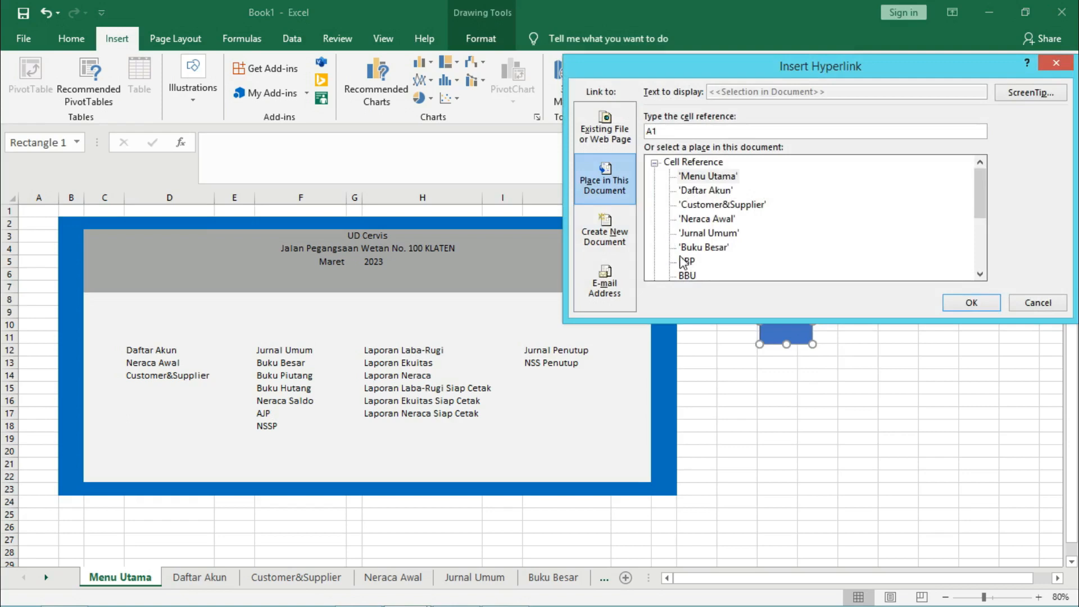
drag(981, 208, 917, 258)
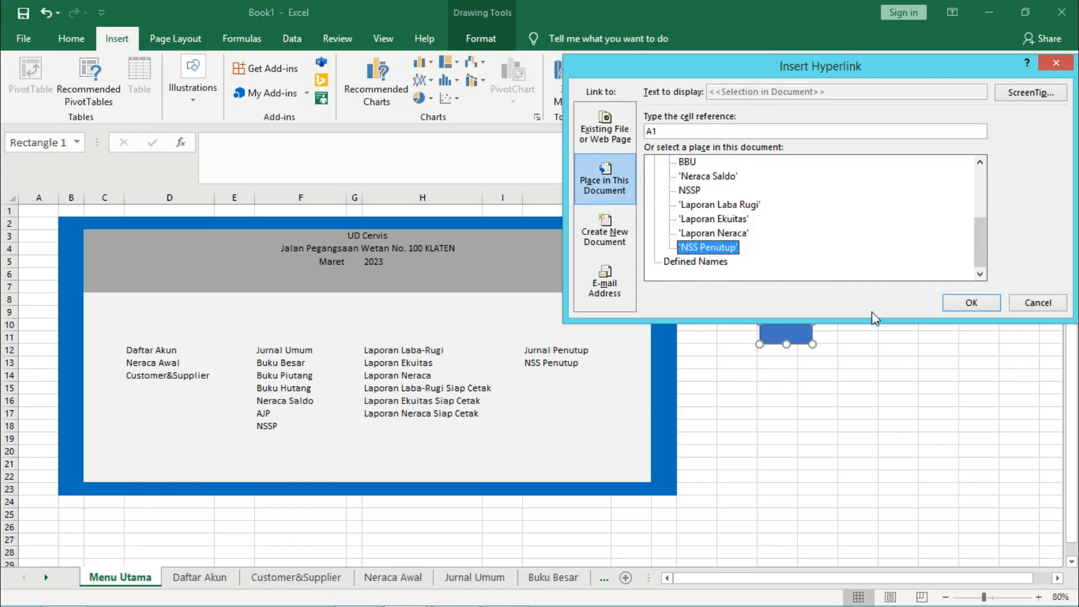
click(984, 301)
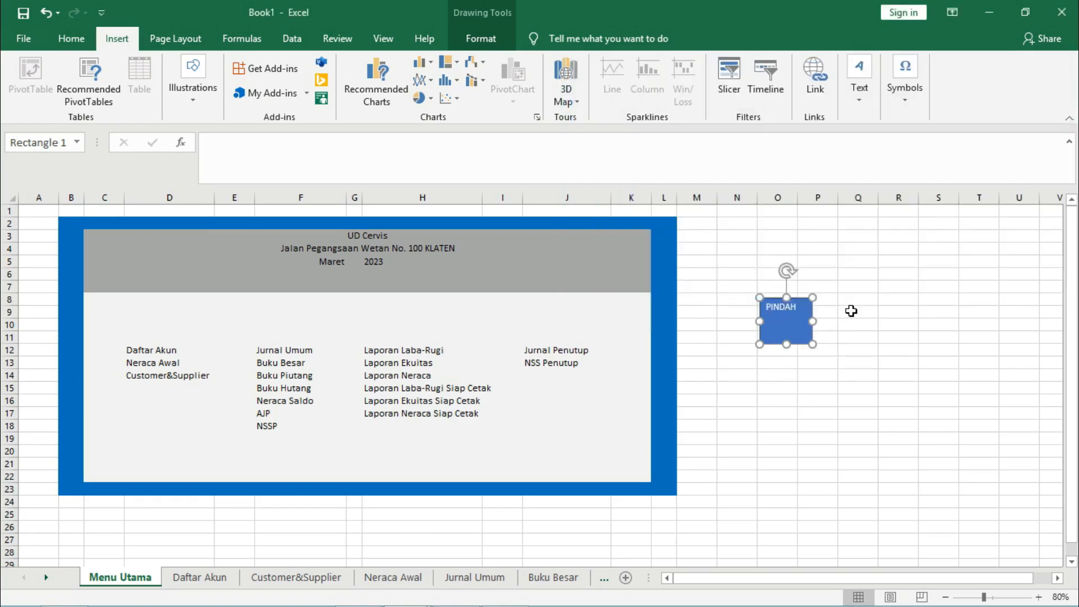
click(851, 311)
Test the PINDAH link to NSS Penutup, return with that sheet's Menu Utama shape, and follow the PINDAH link again.
click(775, 314)
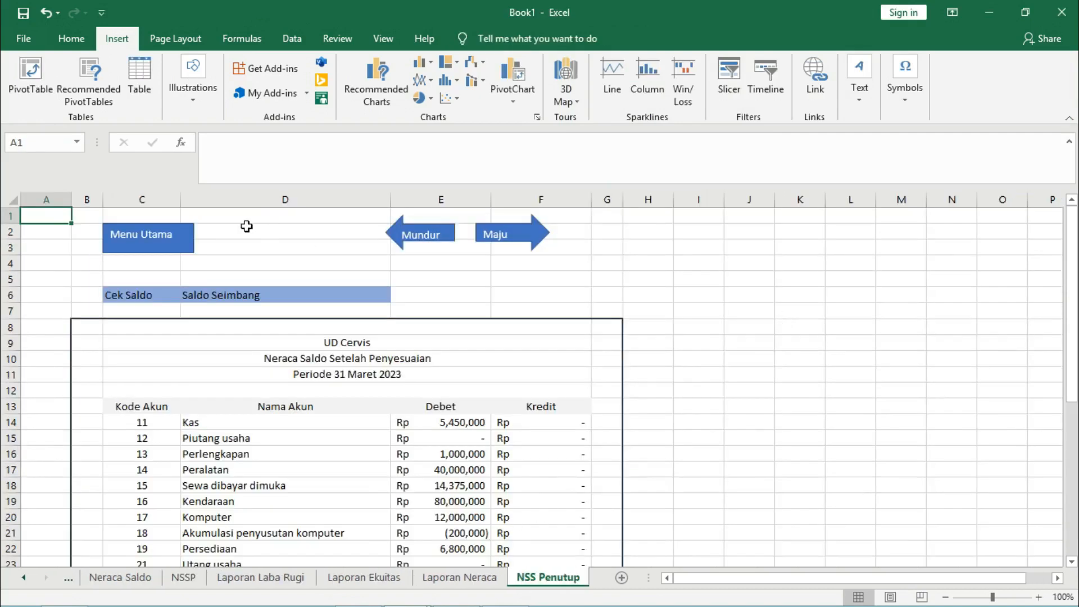
click(156, 243)
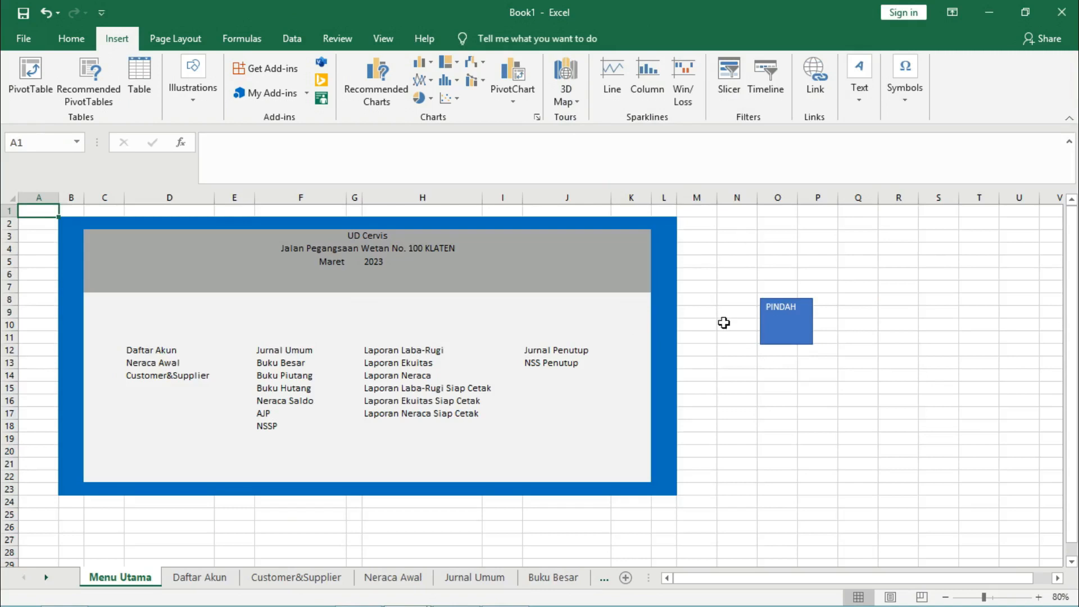
click(792, 329)
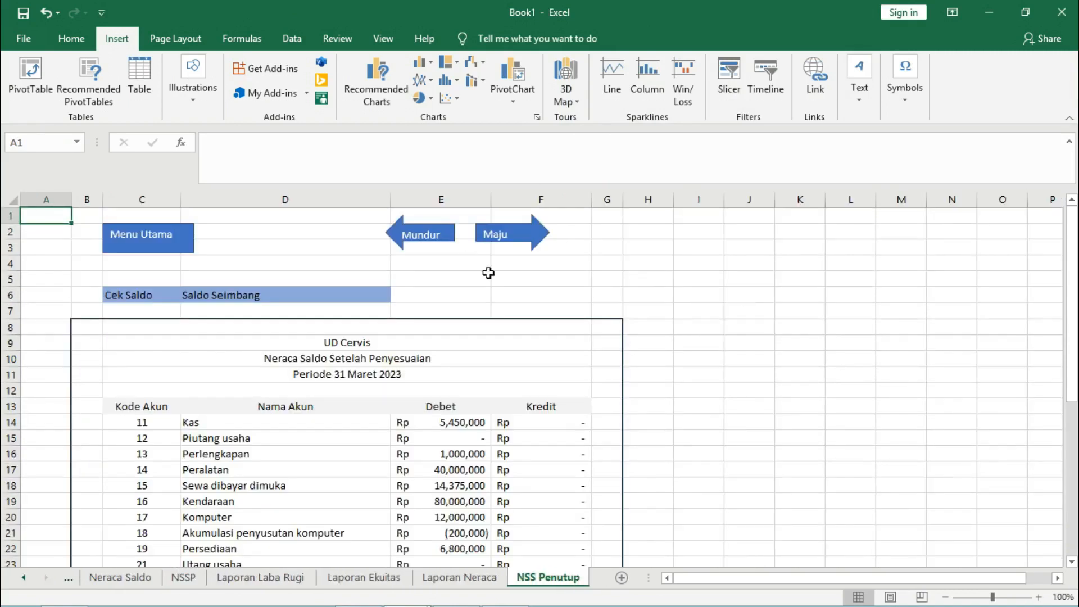